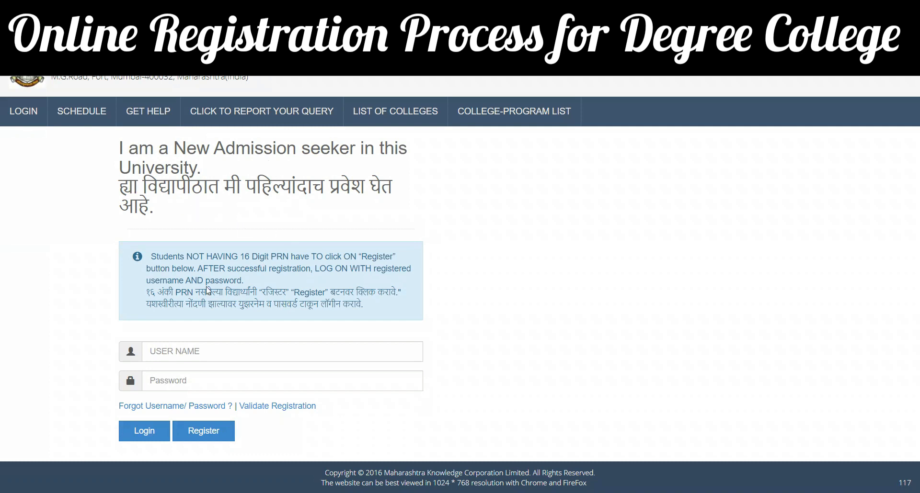
- Start a New Registration and fill in the applicant's names, relation, birth date and gender
{"action": "left_click", "coordinate": [198, 435]}
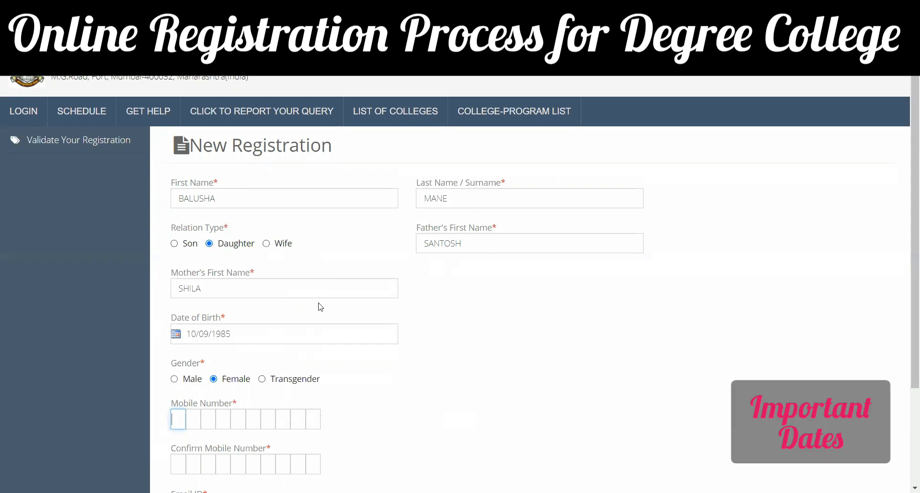
{"action": "scroll", "coordinate": [319, 304], "scroll_direction": "down", "scroll_amount": 1}
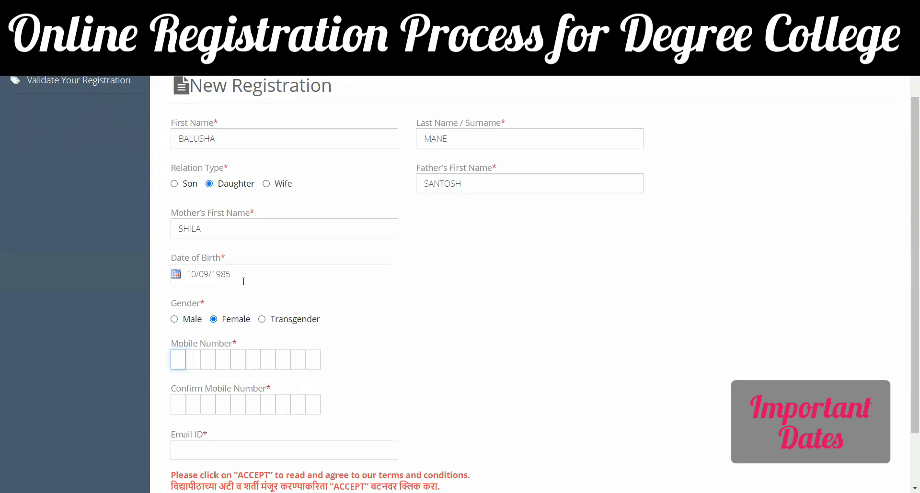
{"action": "scroll", "coordinate": [254, 342], "scroll_direction": "down", "scroll_amount": 1}
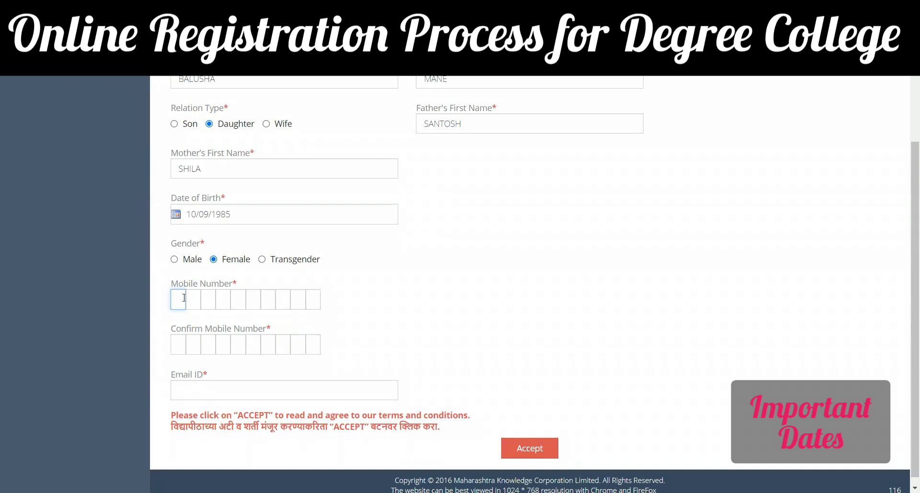
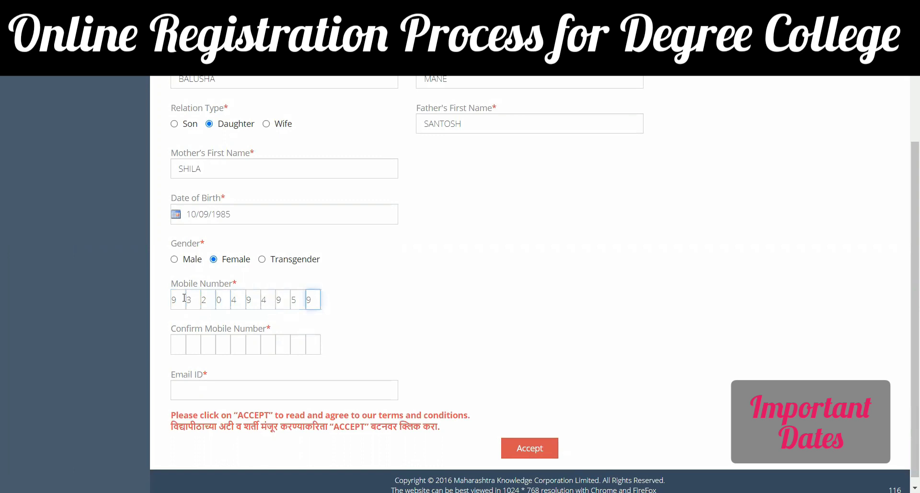
- Enter the applicant's mobile number and its confirmation, then the applicant's e-mail address
{"action": "left_click", "coordinate": [182, 347]}
{"action": "key", "text": "ctrl+v"}
{"action": "left_click", "coordinate": [188, 390]}
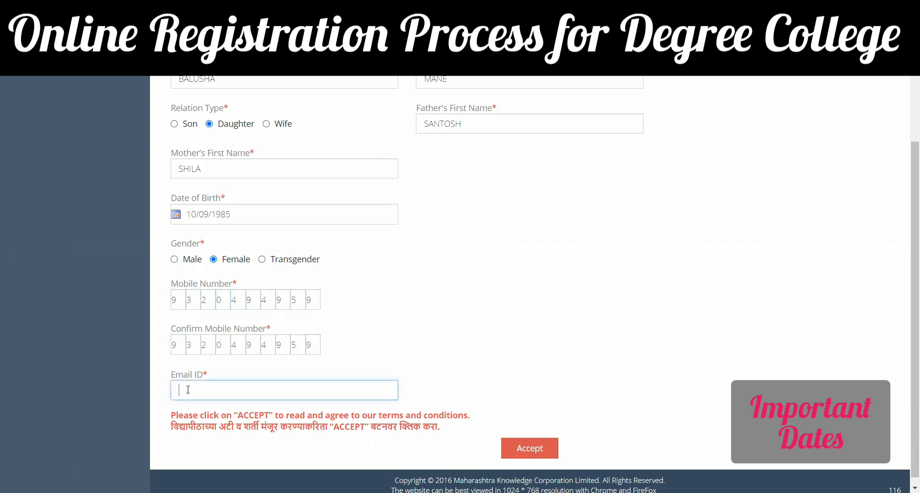
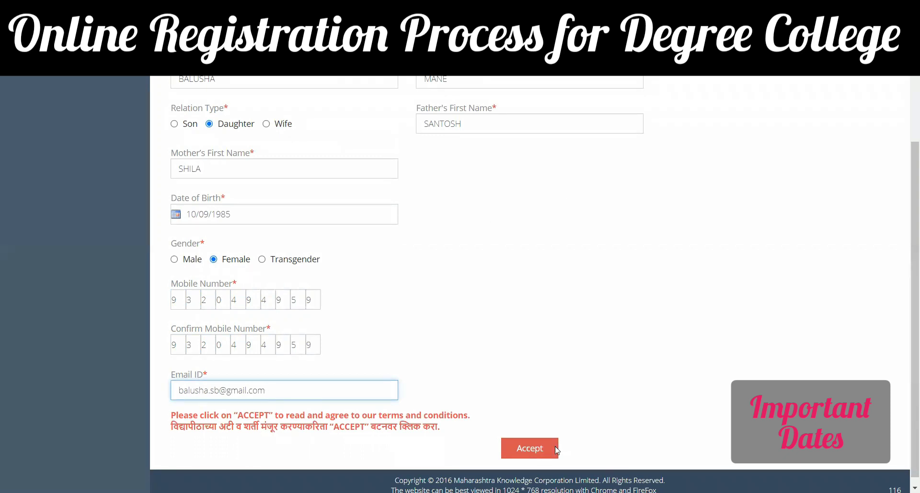
- Accept the student agreement, confirming the prospectus was read, and submit the registration
{"action": "left_click", "coordinate": [521, 449]}
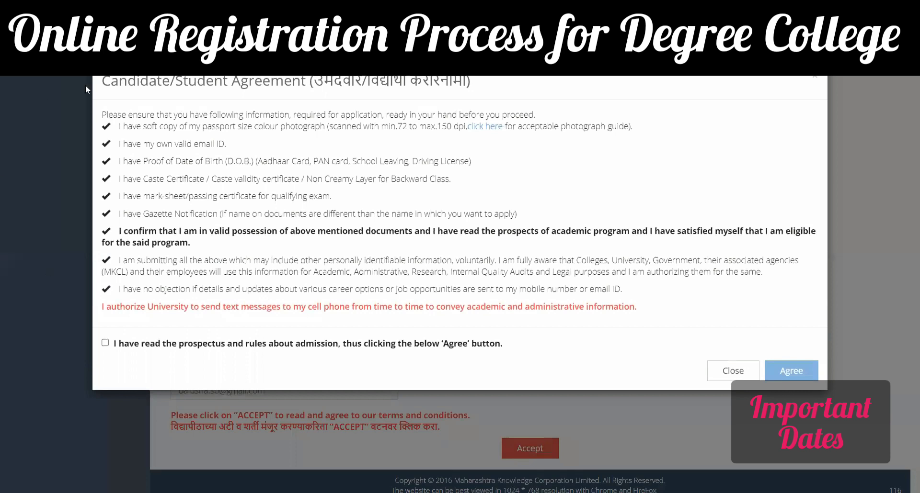
{"action": "left_click", "coordinate": [105, 343]}
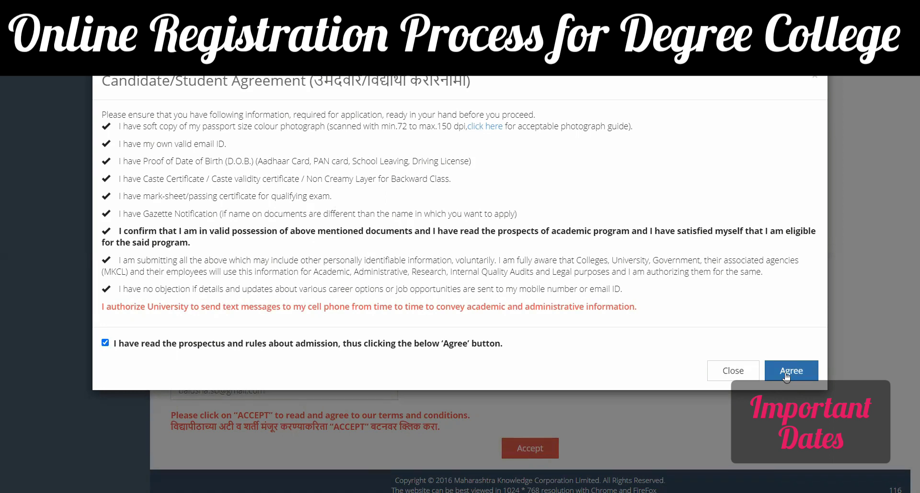
{"action": "left_click", "coordinate": [786, 374]}
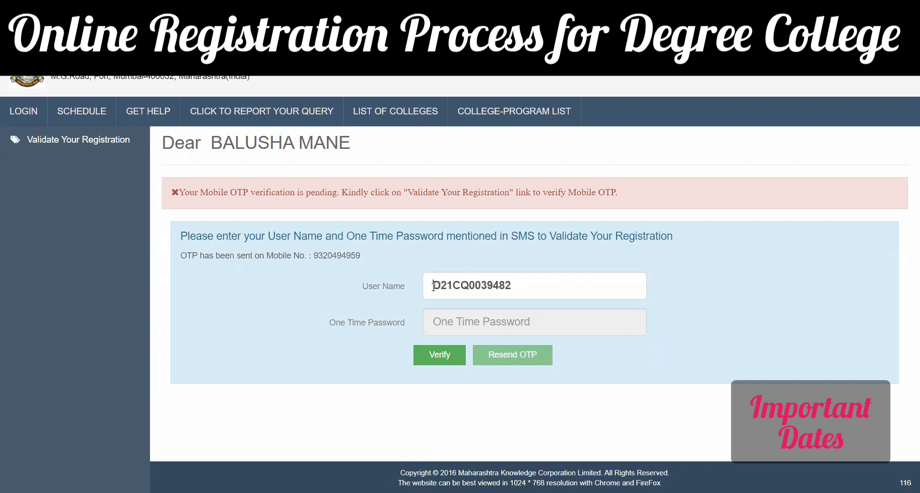
- Copy the assigned user name from the validation page
{"action": "left_click", "coordinate": [558, 289]}
{"action": "double_click", "coordinate": [478, 286]}
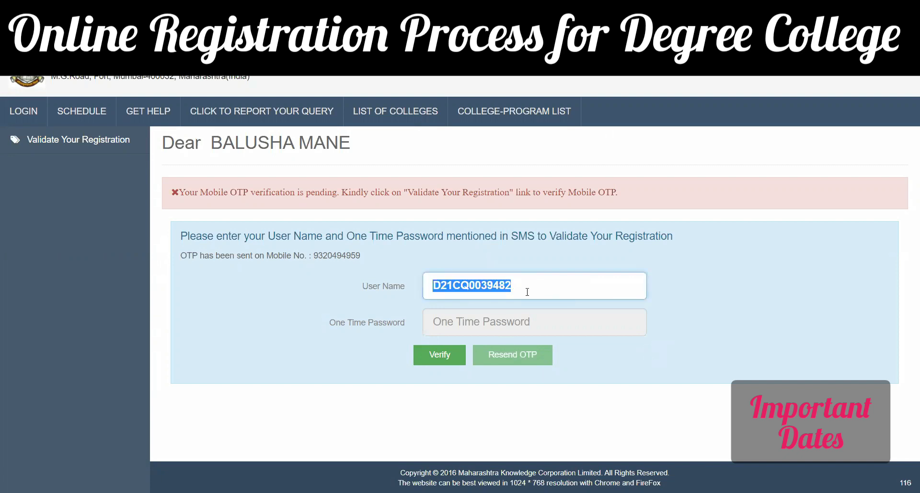
{"action": "right_click", "coordinate": [481, 289]}
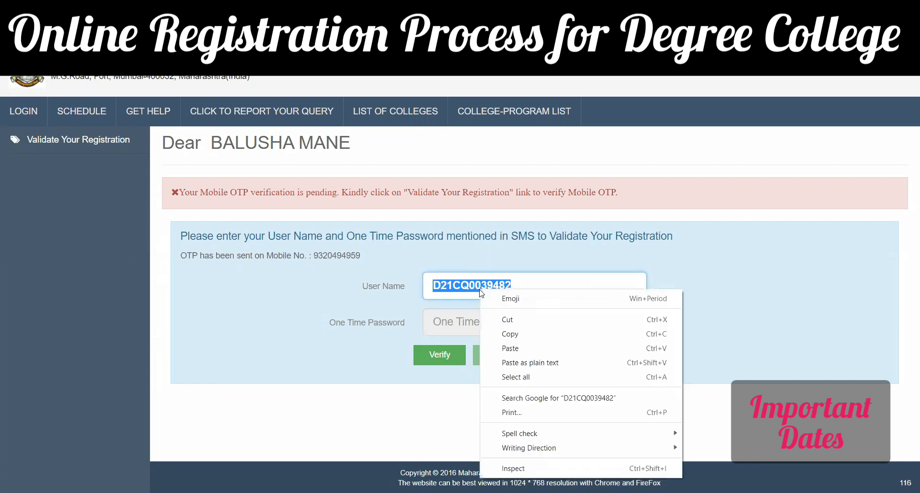
{"action": "left_click", "coordinate": [510, 334]}
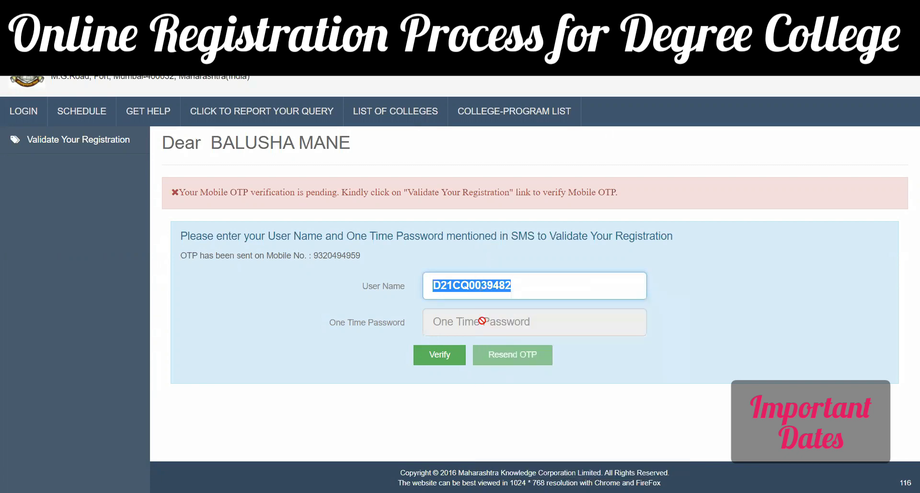
- Enter the SMS one-time password and verify the mobile number
{"action": "left_click", "coordinate": [454, 330]}
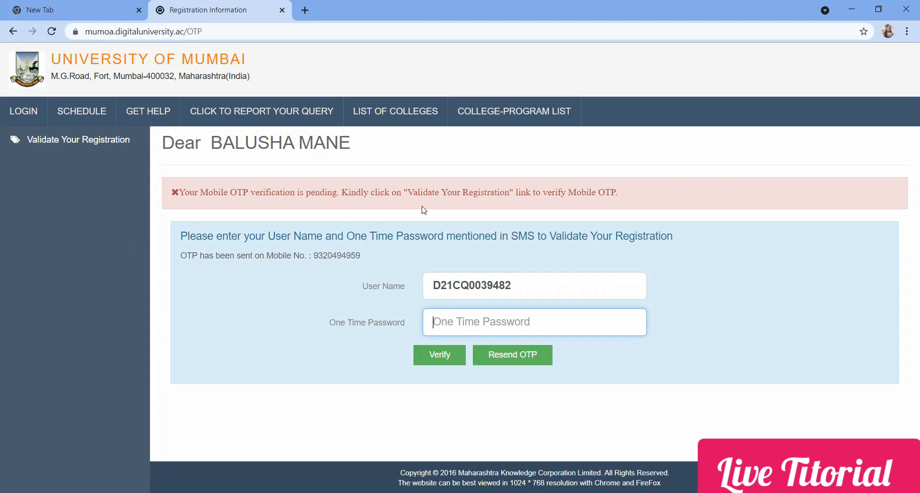
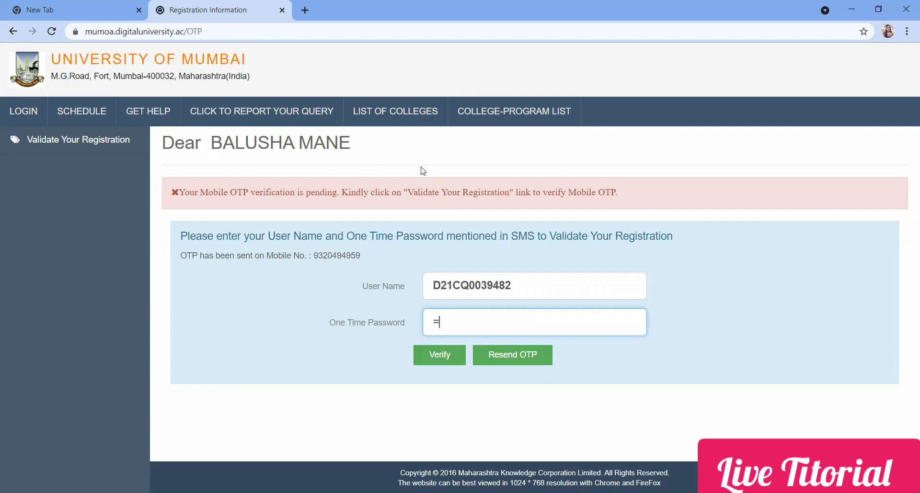
{"action": "key", "text": "BackSpace"}
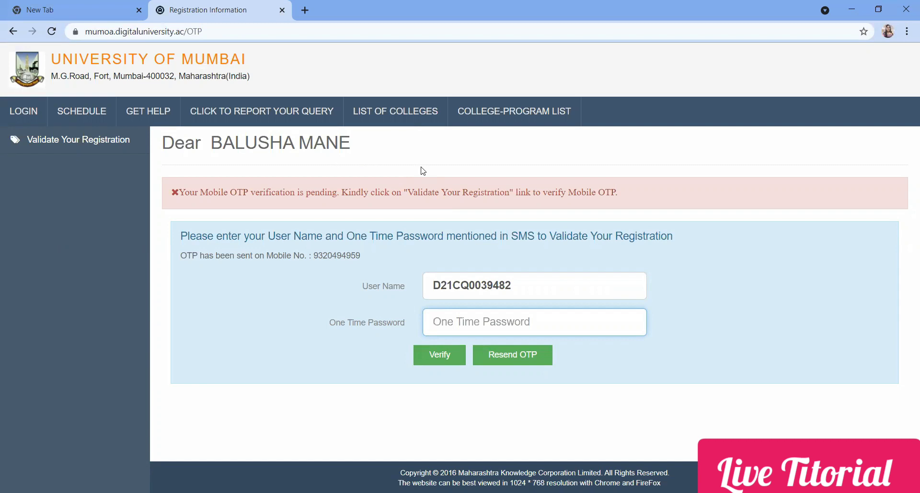
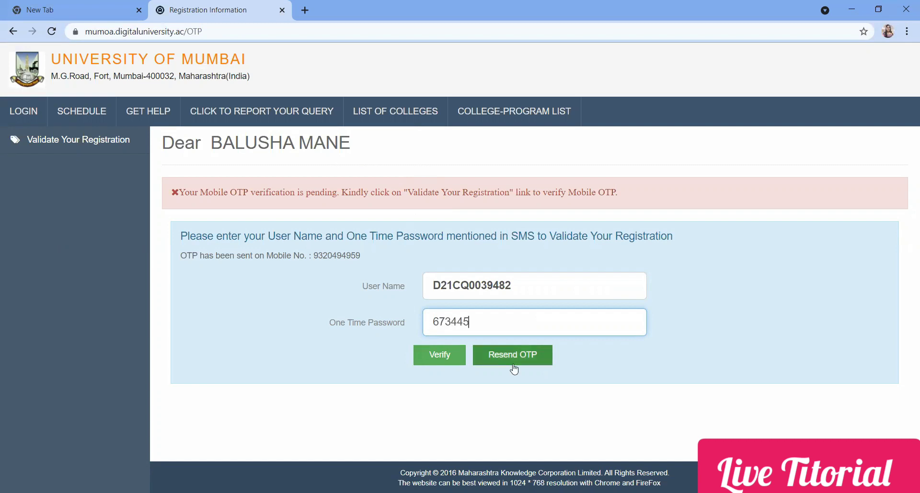
{"action": "left_click", "coordinate": [446, 363]}
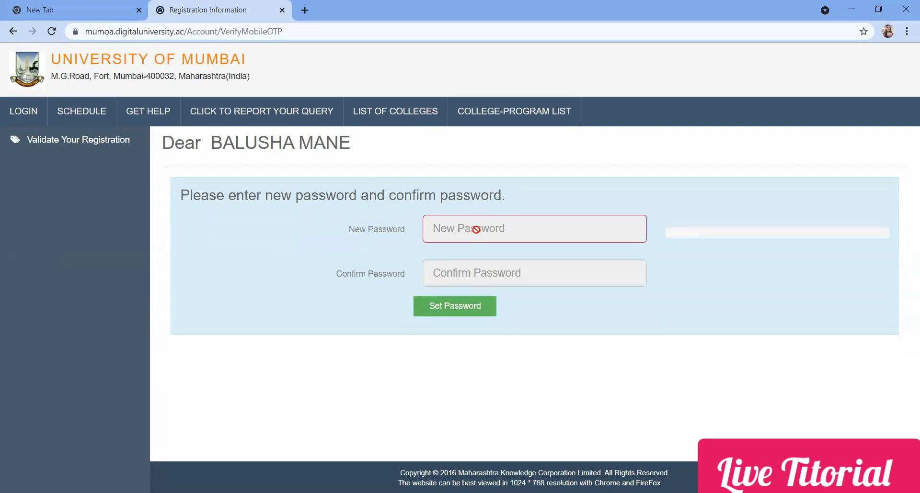
- Set the account password, entering it in both New and Confirm Password
{"action": "left_click", "coordinate": [477, 229]}
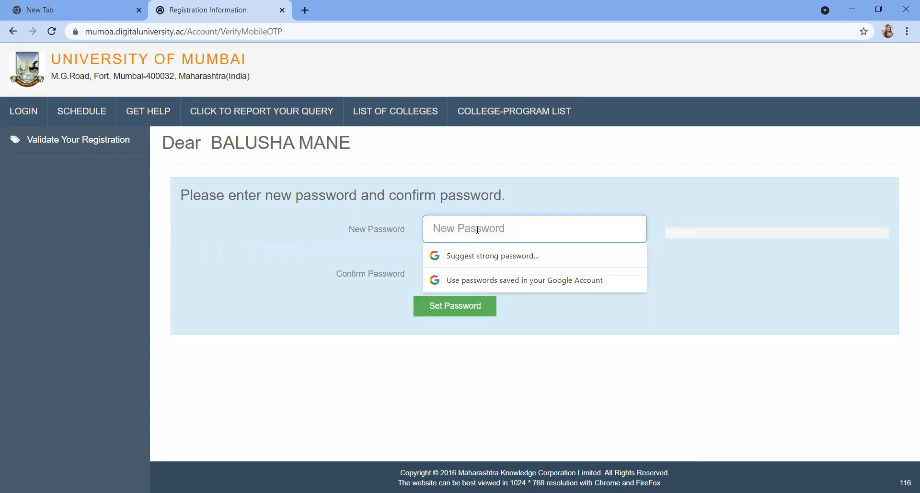
{"action": "type", "text": "••"}
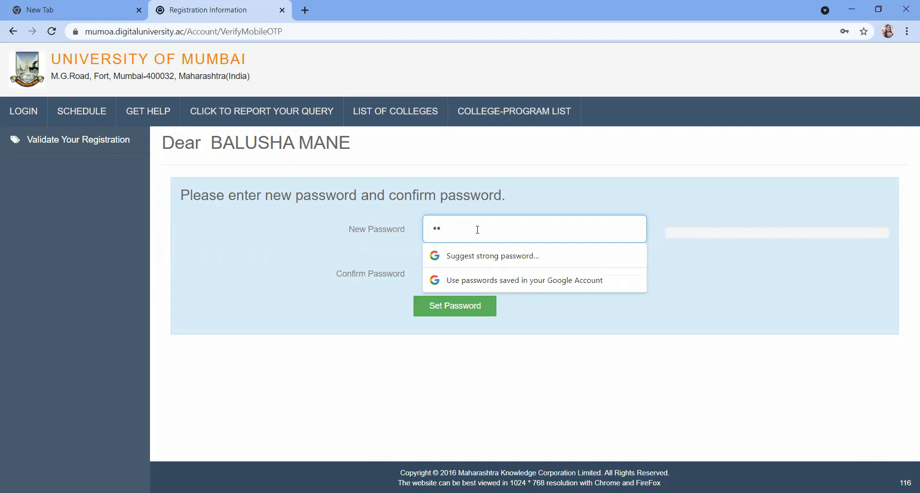
{"action": "type", "text": "••••••••••••"}
{"action": "left_click", "coordinate": [774, 331]}
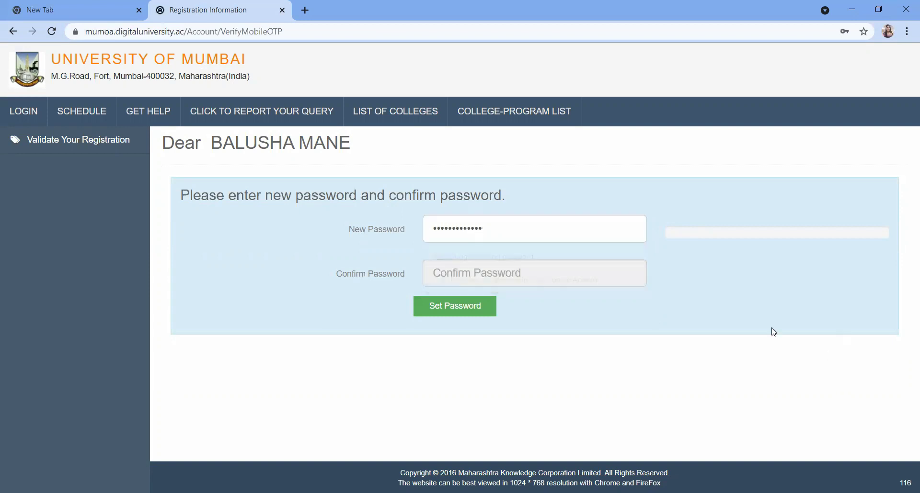
{"action": "left_click", "coordinate": [493, 277]}
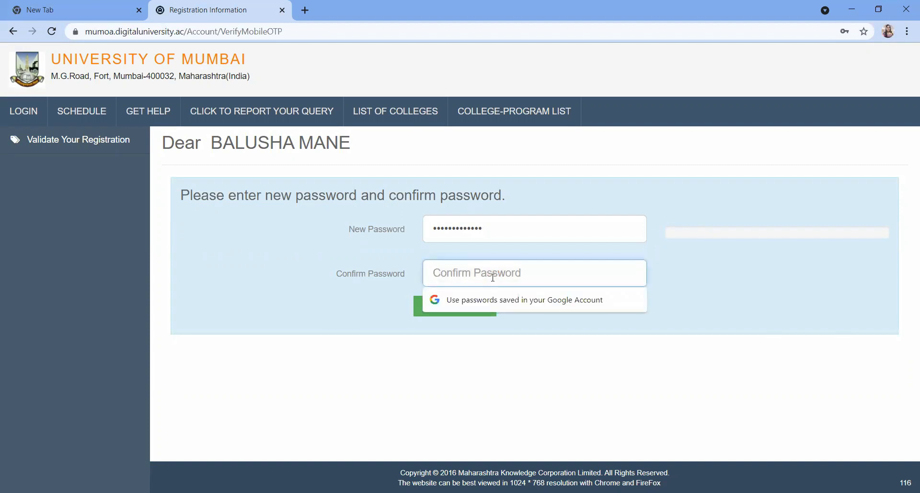
{"action": "type", "text": "•••"}
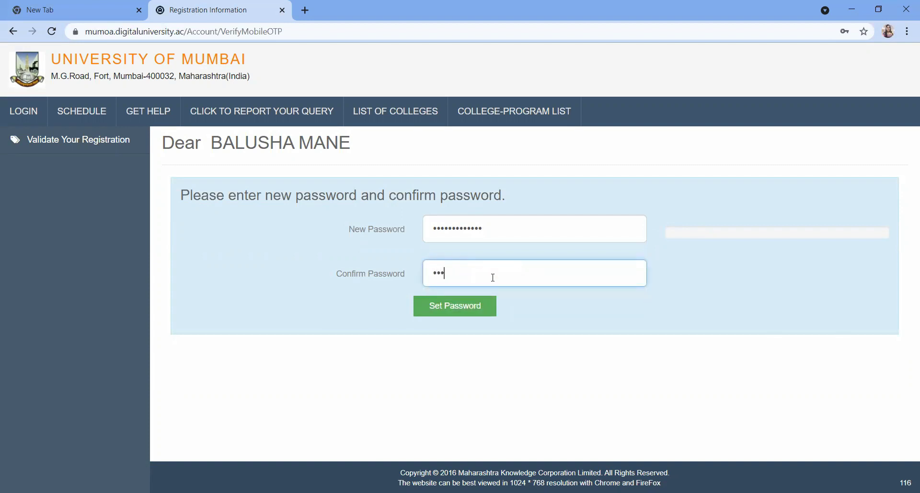
{"action": "type", "text": "••••••••••"}
{"action": "type", "text": "•"}
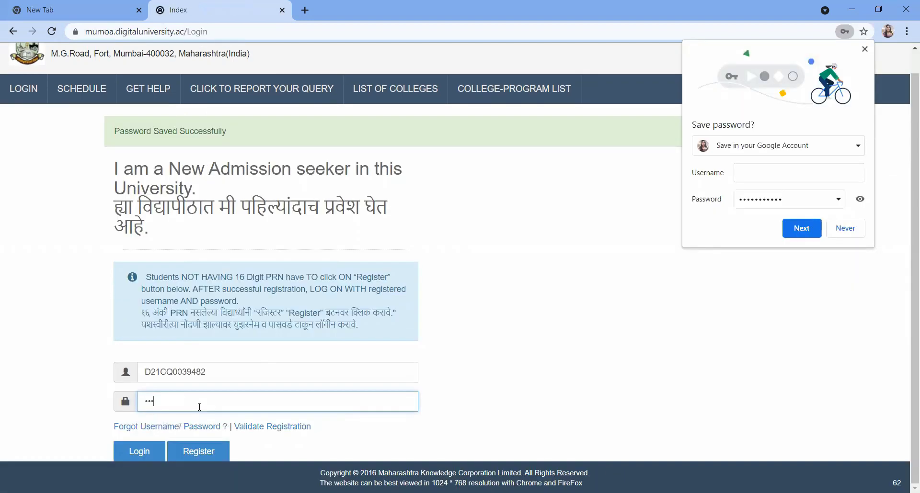
- Log in to the applicant account with the new password
{"action": "left_click", "coordinate": [200, 406]}
{"action": "type", "text": "••••••••••••"}
{"action": "left_click", "coordinate": [145, 452]}
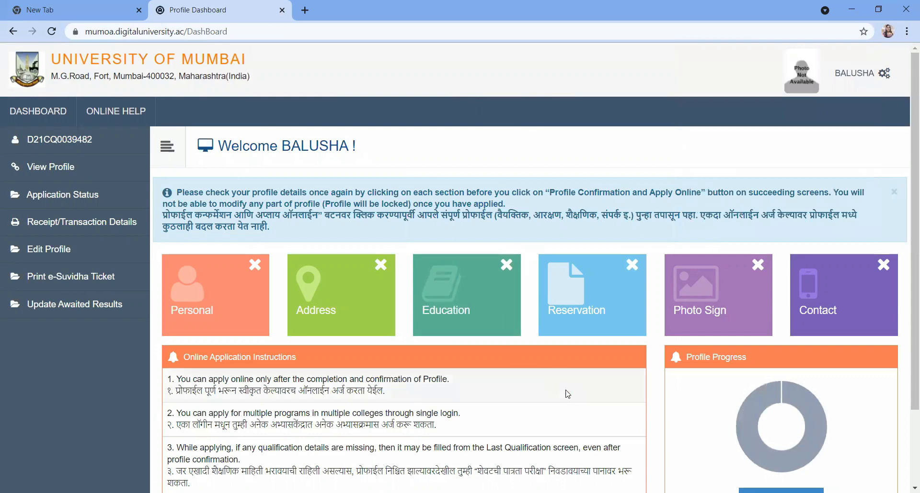
- Choose Fill Profile under Profile Progress on the dashboard
{"action": "scroll", "coordinate": [568, 402], "scroll_direction": "down", "scroll_amount": 3}
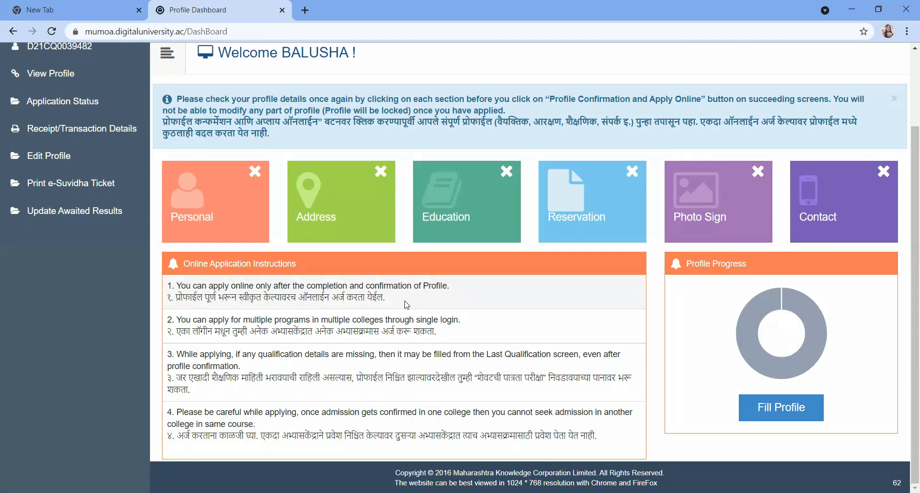
{"action": "left_click", "coordinate": [767, 412]}
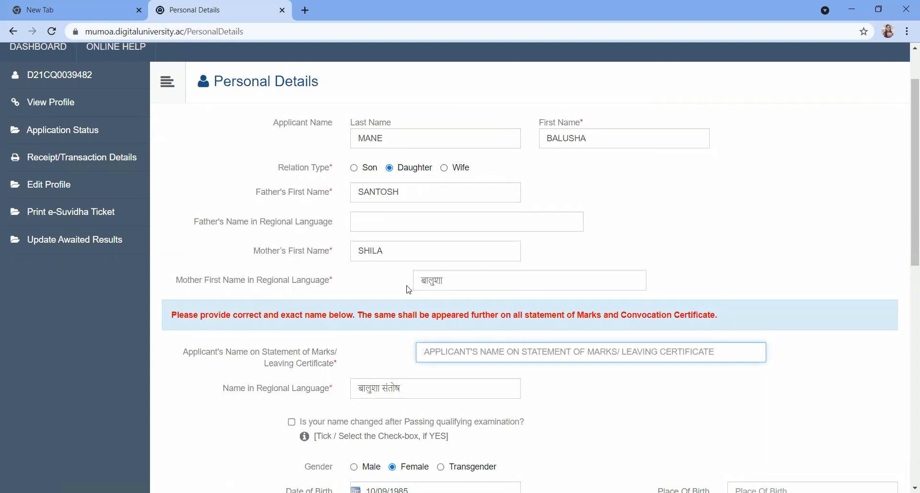
- Enter the applicant's full name in Personal Details and save the page
{"action": "scroll", "coordinate": [408, 290], "scroll_direction": "down", "scroll_amount": 1}
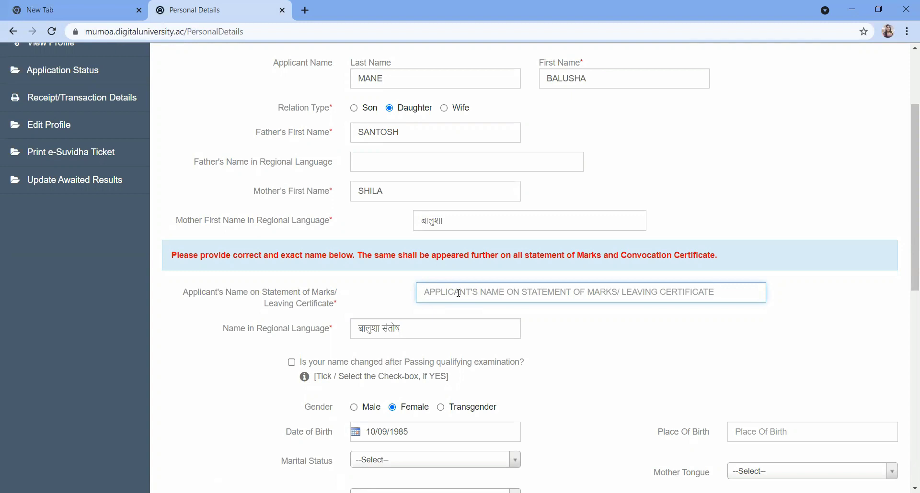
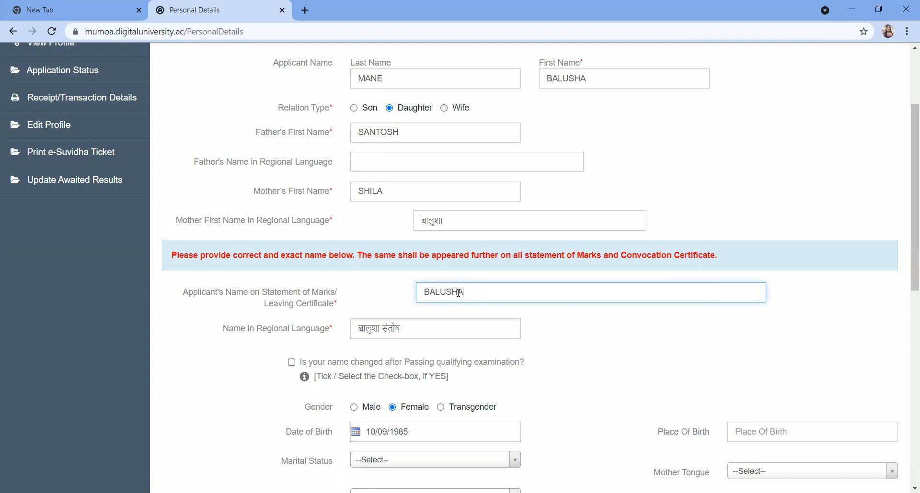
{"action": "scroll", "coordinate": [458, 292], "scroll_direction": "down", "scroll_amount": 3}
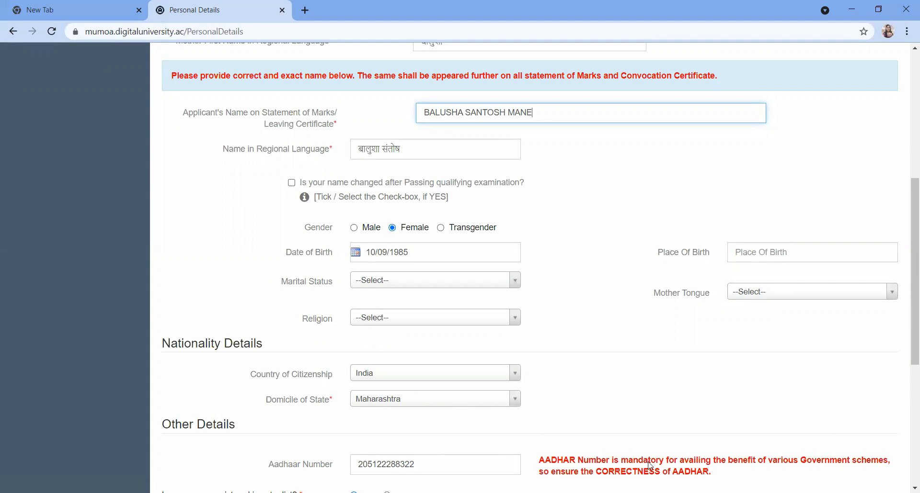
{"action": "scroll", "coordinate": [647, 462], "scroll_direction": "down", "scroll_amount": 6}
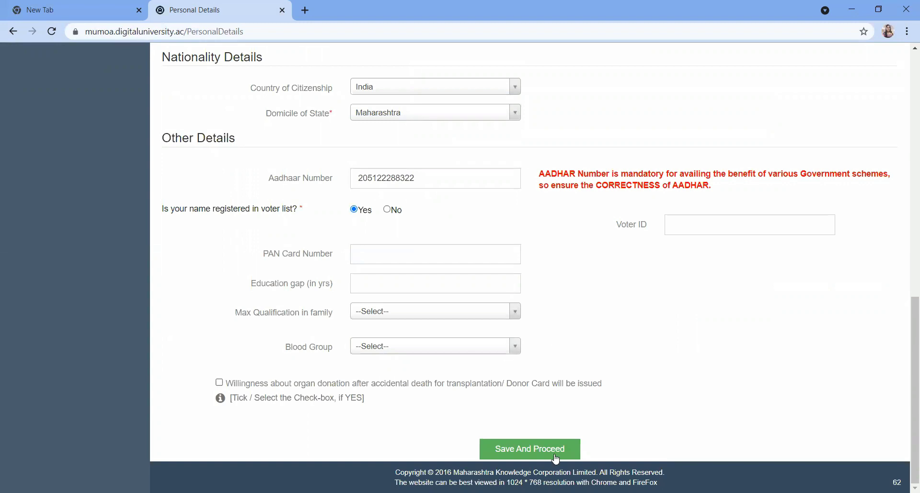
{"action": "left_click", "coordinate": [523, 446]}
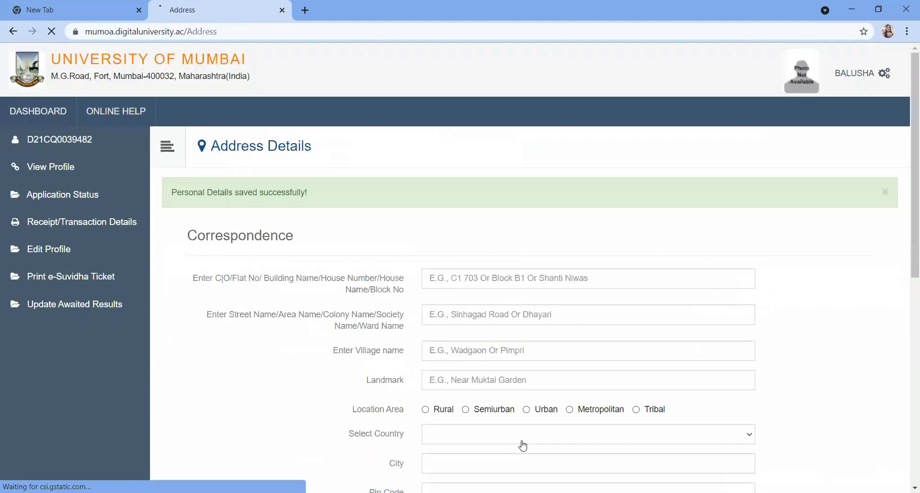
- Fill the correspondence address, mark permanent address as the same, and save
{"action": "left_click", "coordinate": [470, 280]}
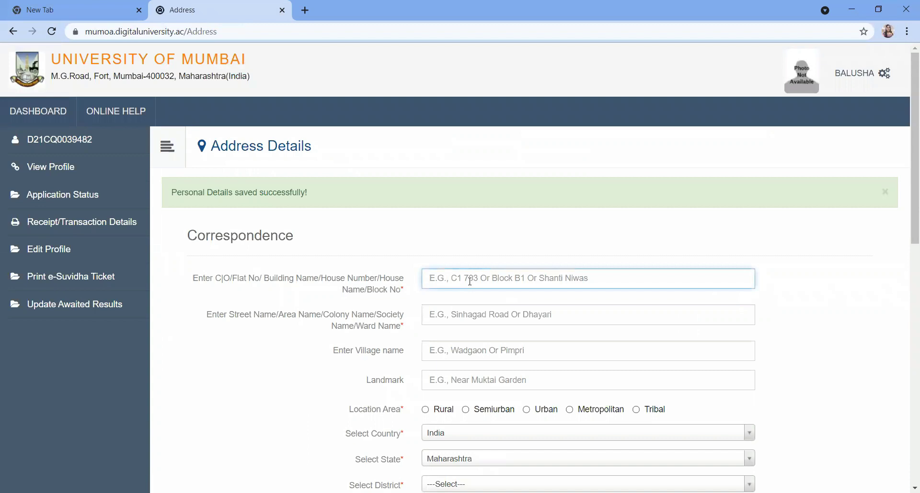
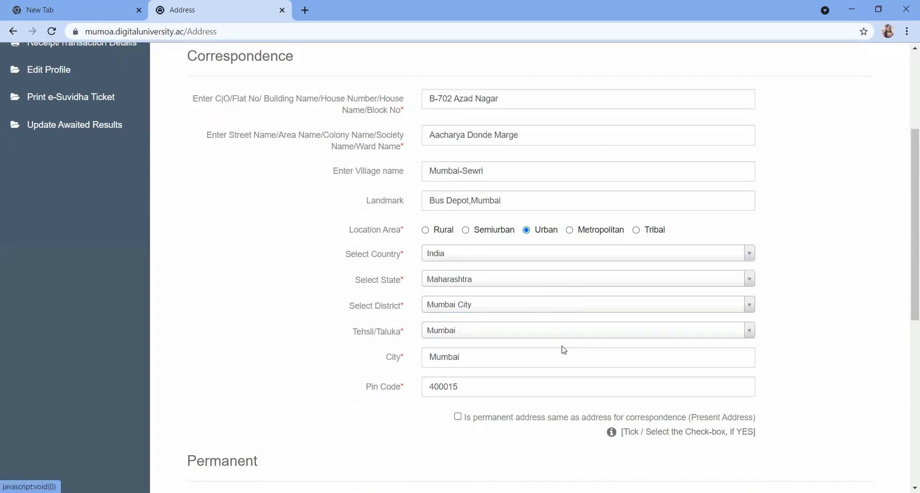
{"action": "scroll", "coordinate": [565, 351], "scroll_direction": "up", "scroll_amount": 3}
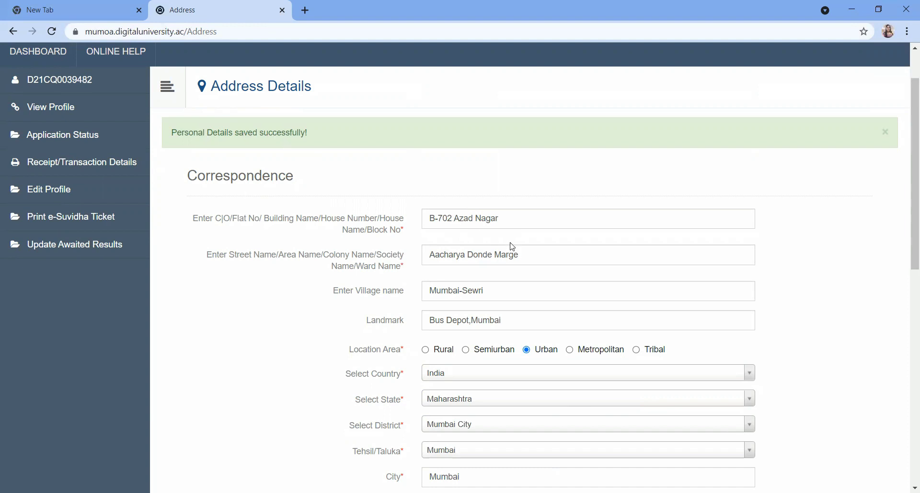
{"action": "scroll", "coordinate": [509, 243], "scroll_direction": "down", "scroll_amount": 1}
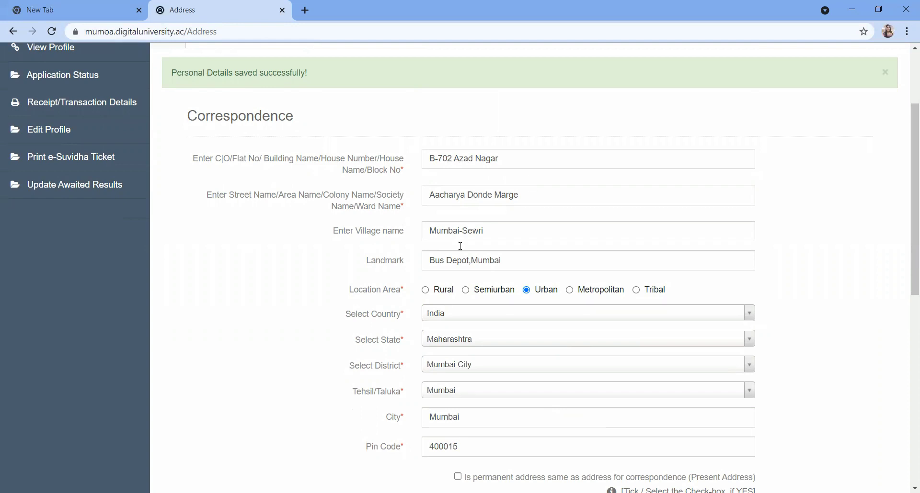
{"action": "scroll", "coordinate": [540, 306], "scroll_direction": "down", "scroll_amount": 1}
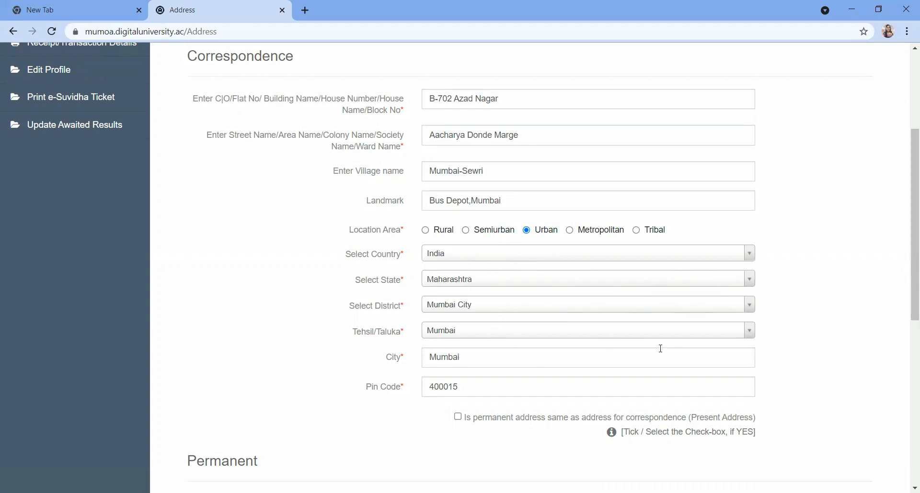
{"action": "scroll", "coordinate": [660, 348], "scroll_direction": "down", "scroll_amount": 1}
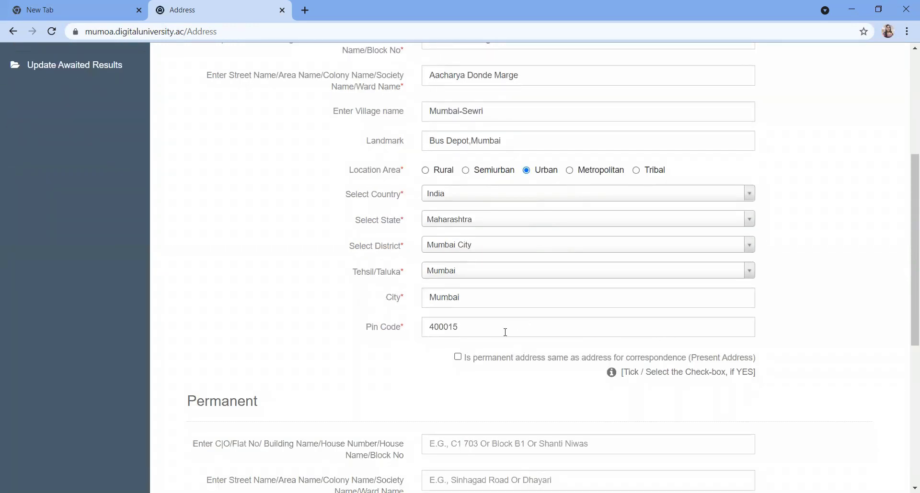
{"action": "scroll", "coordinate": [505, 332], "scroll_direction": "down", "scroll_amount": 1}
{"action": "scroll", "coordinate": [507, 336], "scroll_direction": "down", "scroll_amount": 1}
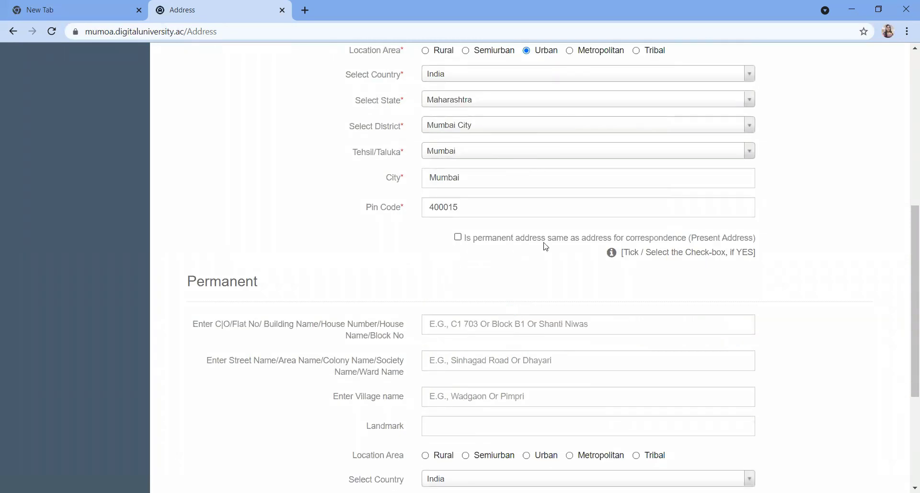
{"action": "left_click", "coordinate": [459, 238]}
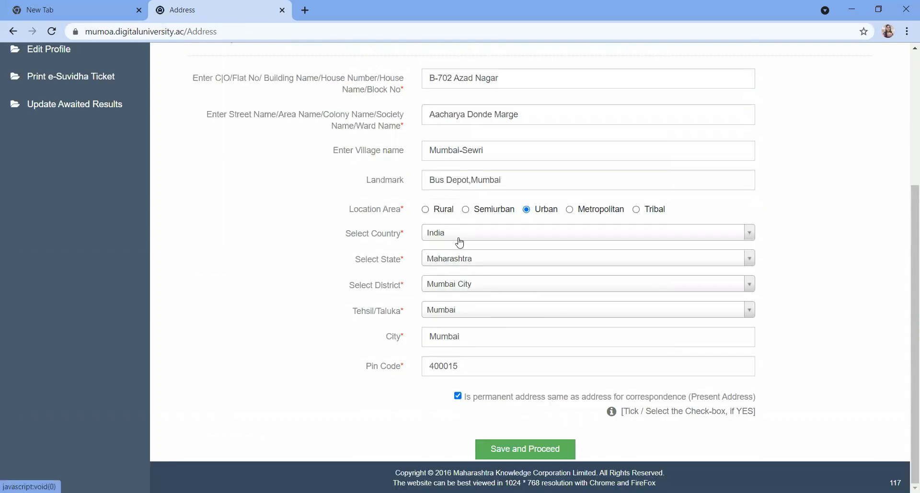
{"action": "left_click", "coordinate": [515, 452]}
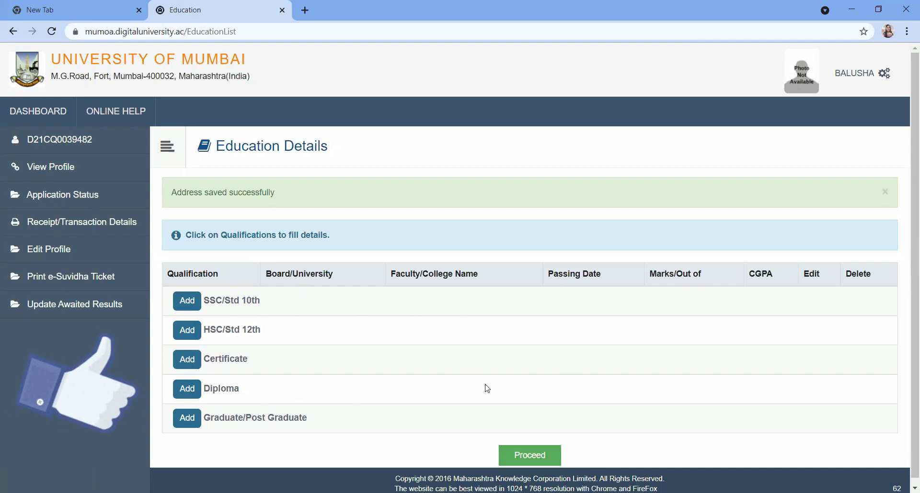
{"action": "left_click", "coordinate": [520, 456]}
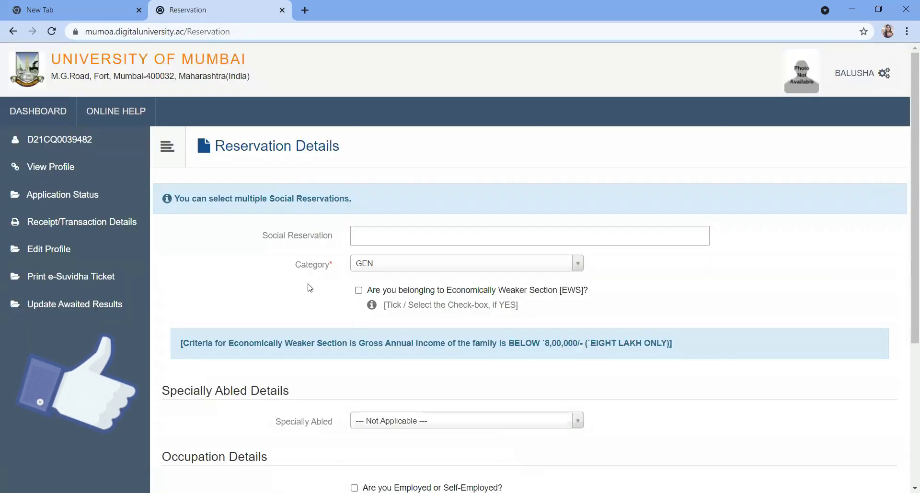
- Leave Social Reservation unselected and tick the EWS declaration
{"action": "left_click", "coordinate": [426, 243]}
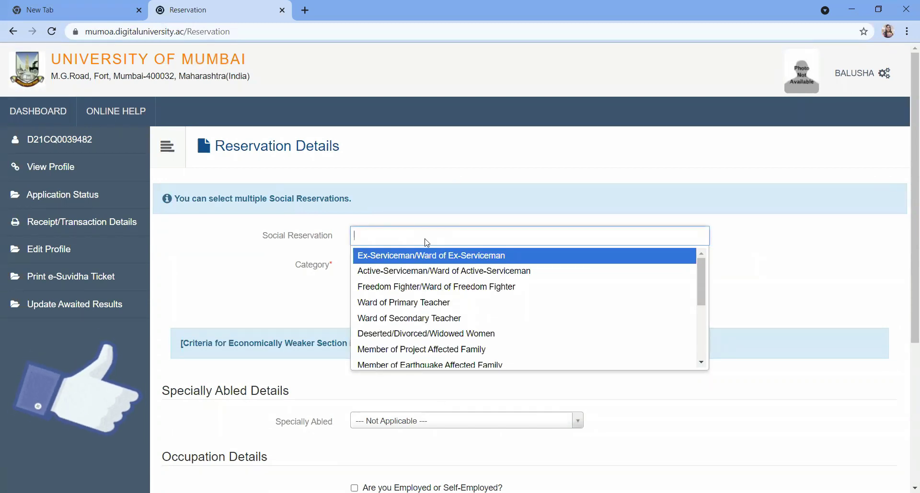
{"action": "left_click", "coordinate": [783, 270]}
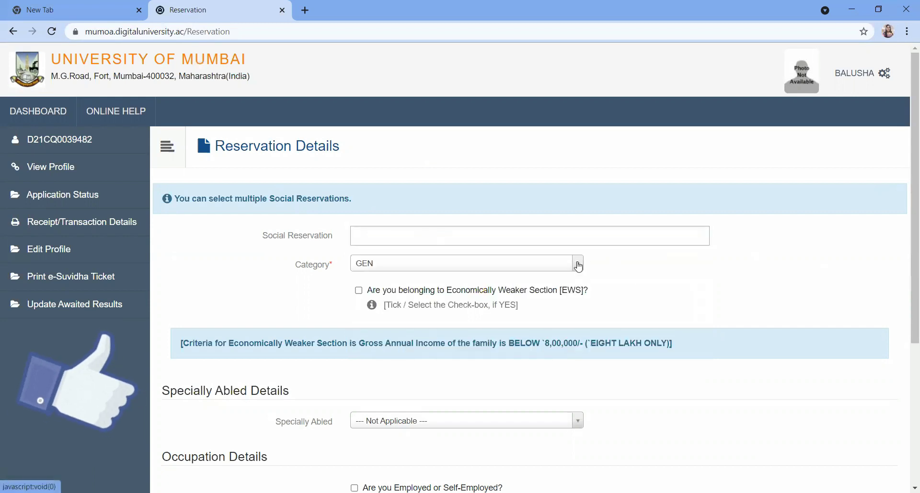
{"action": "left_click", "coordinate": [360, 294]}
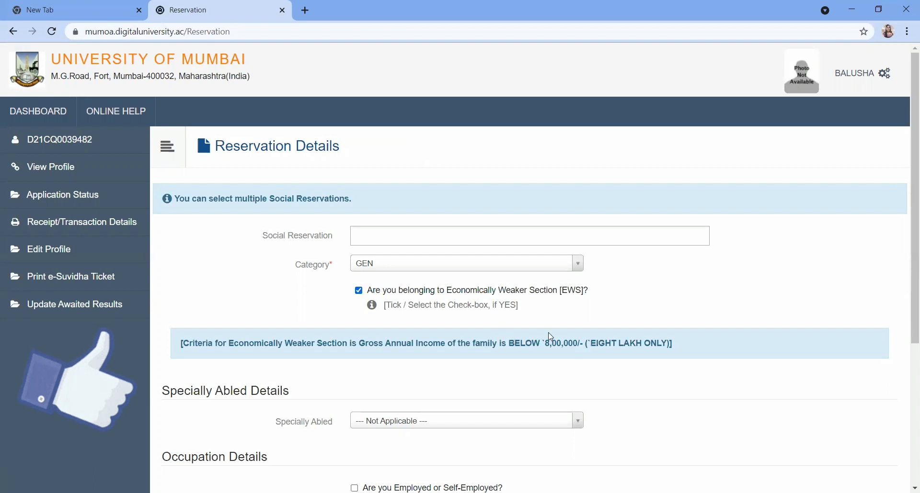
{"action": "scroll", "coordinate": [594, 330], "scroll_direction": "down", "scroll_amount": 1}
{"action": "scroll", "coordinate": [596, 329], "scroll_direction": "down", "scroll_amount": 3}
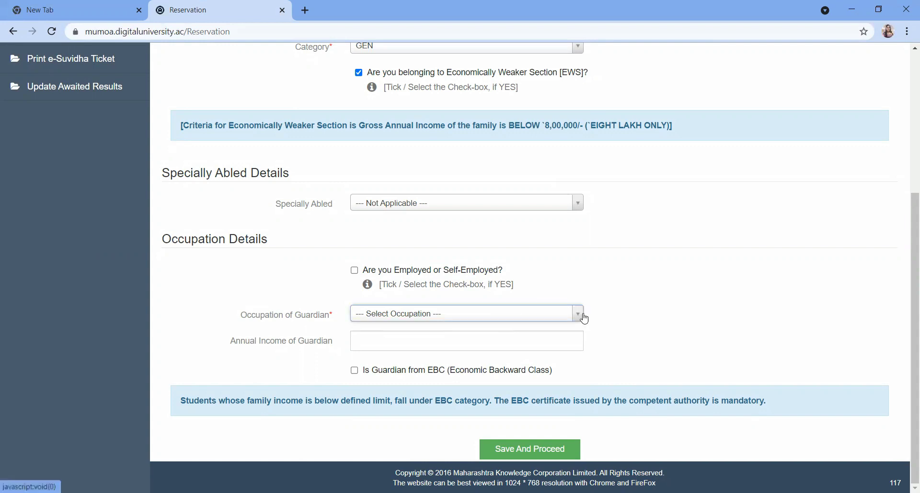
- Set guardian occupation to Business, untick EWS, and tick the EBC checkbox
{"action": "left_click", "coordinate": [582, 315]}
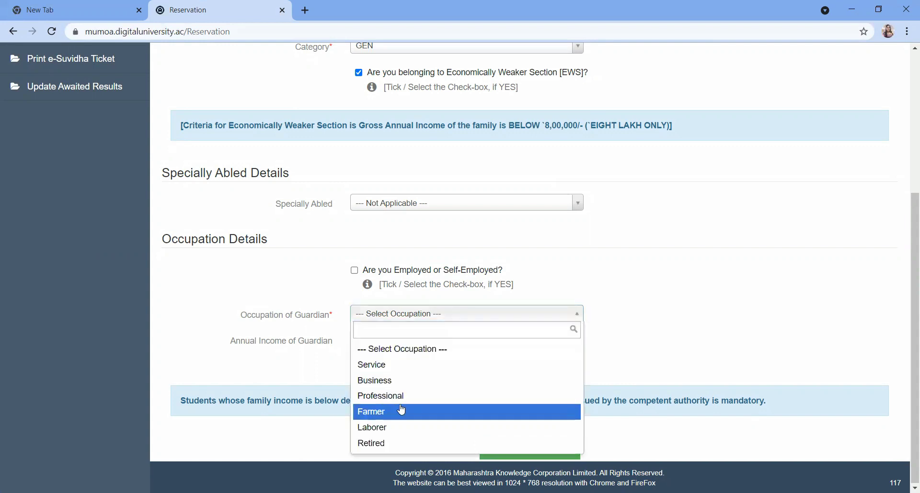
{"action": "left_click", "coordinate": [412, 382]}
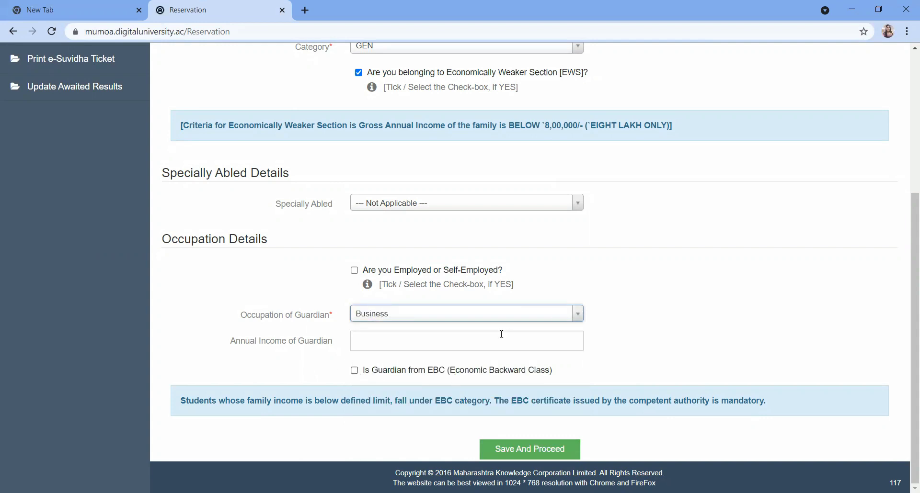
{"action": "scroll", "coordinate": [501, 334], "scroll_direction": "up", "scroll_amount": 1}
{"action": "left_click", "coordinate": [359, 134]}
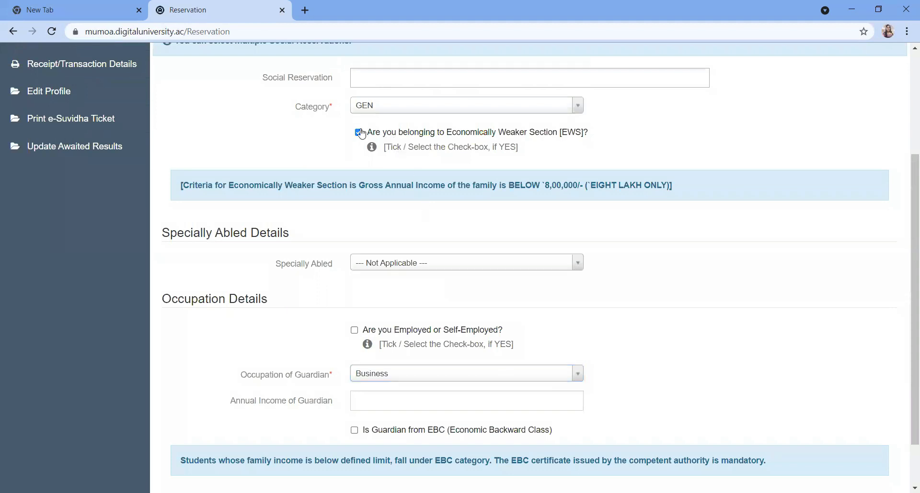
{"action": "scroll", "coordinate": [607, 318], "scroll_direction": "down", "scroll_amount": 1}
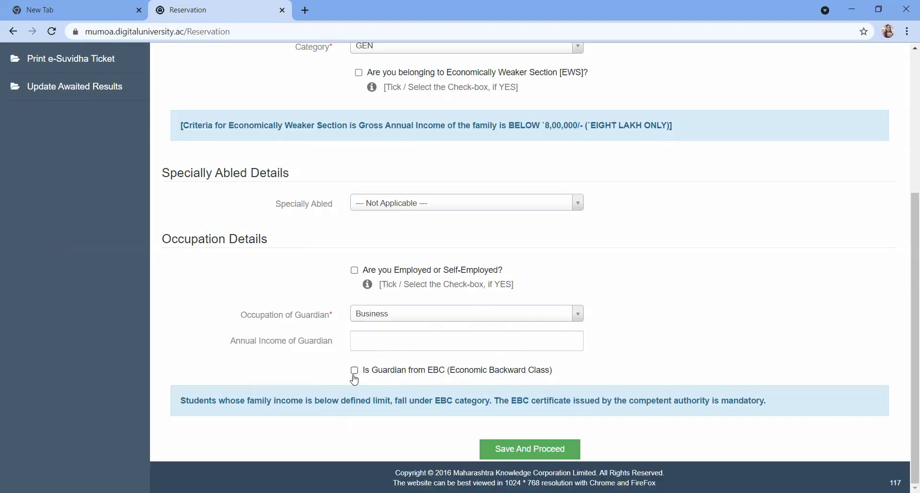
{"action": "left_click", "coordinate": [354, 371]}
- Untick EBC, save the reservation details, and browse for a photograph to upload
{"action": "left_click", "coordinate": [355, 371]}
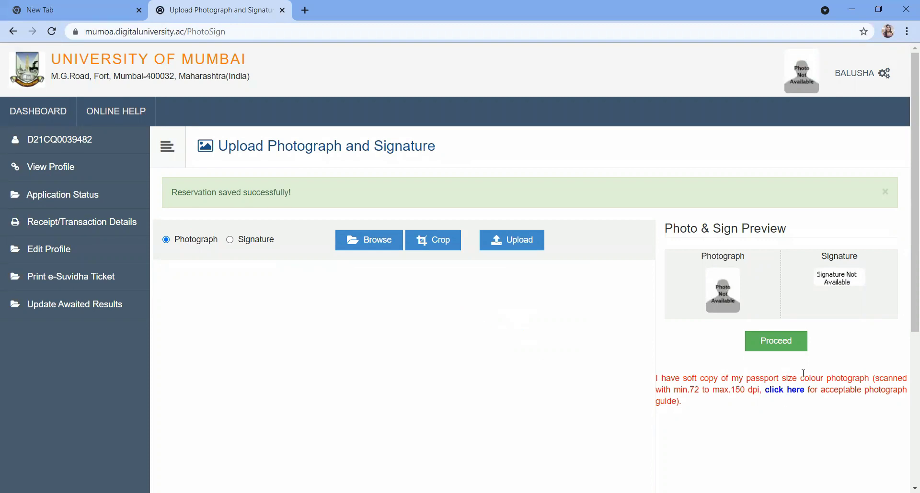
{"action": "left_click", "coordinate": [527, 246]}
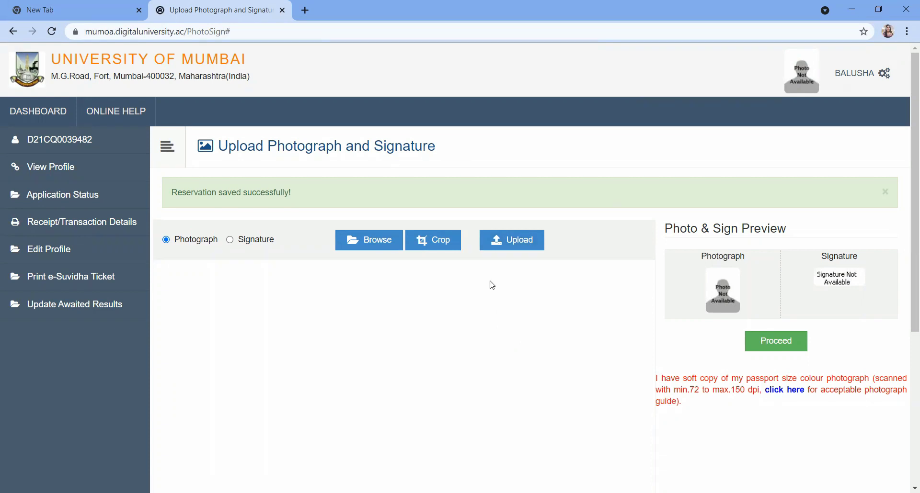
{"action": "left_click", "coordinate": [372, 242]}
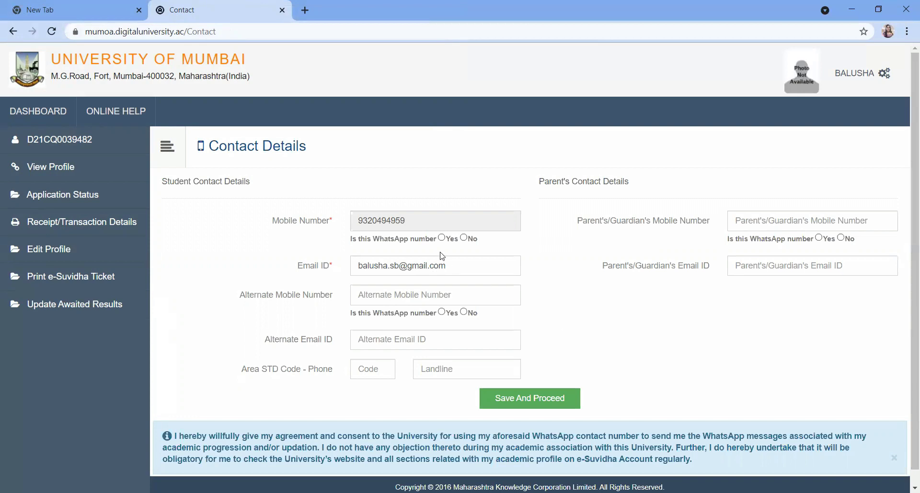
- Mark the mobile number as a WhatsApp number and save the contact details
{"action": "left_click", "coordinate": [441, 239]}
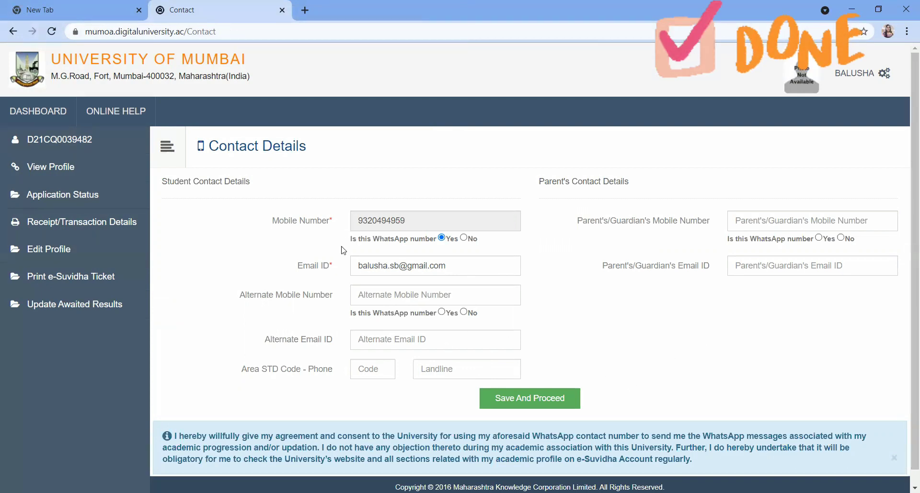
{"action": "left_click", "coordinate": [521, 401]}
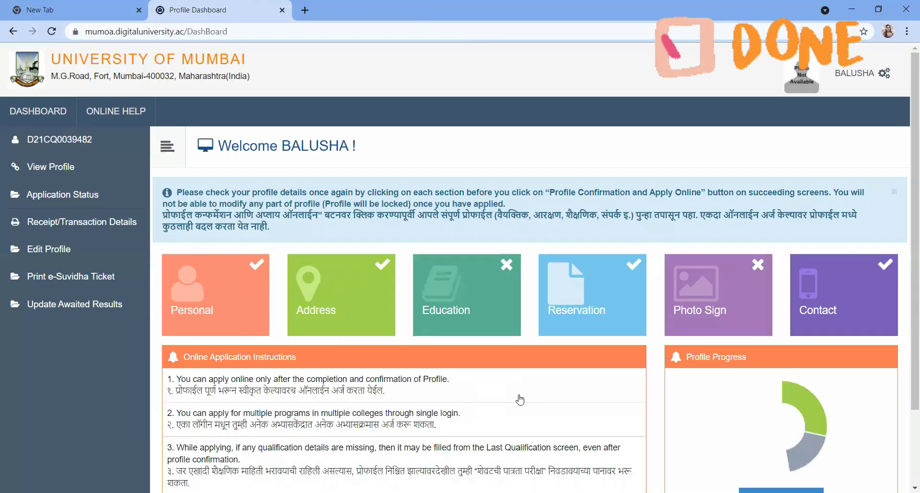
- Scroll the Profile Dashboard to view the tiles and the Profile Progress chart
{"action": "scroll", "coordinate": [520, 400], "scroll_direction": "down", "scroll_amount": 2}
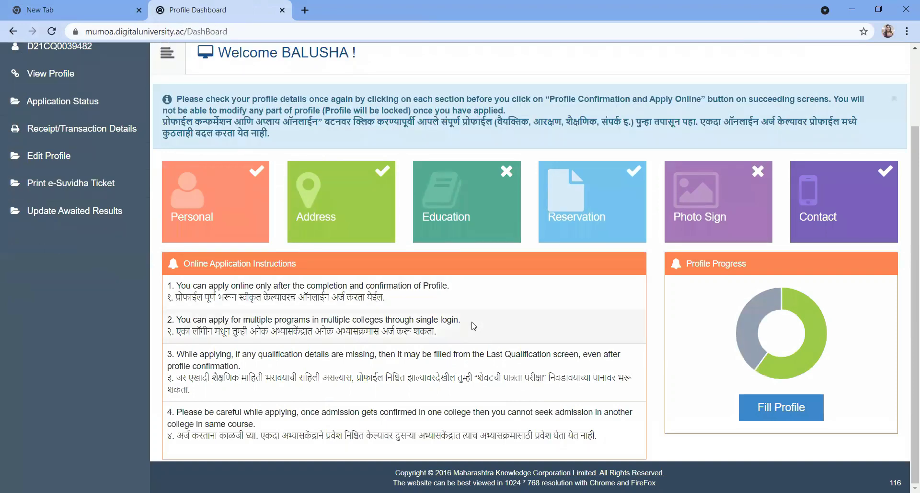
{"action": "scroll", "coordinate": [474, 327], "scroll_direction": "up", "scroll_amount": 2}
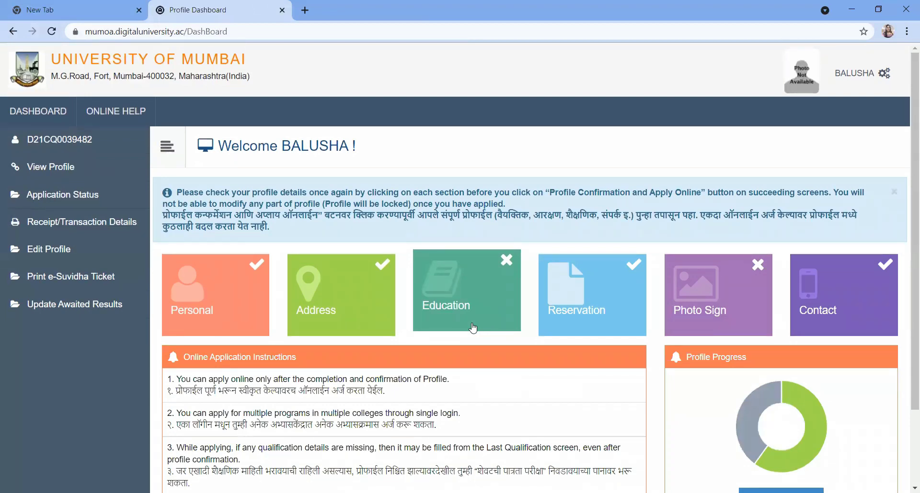
{"action": "scroll", "coordinate": [473, 327], "scroll_direction": "down", "scroll_amount": 2}
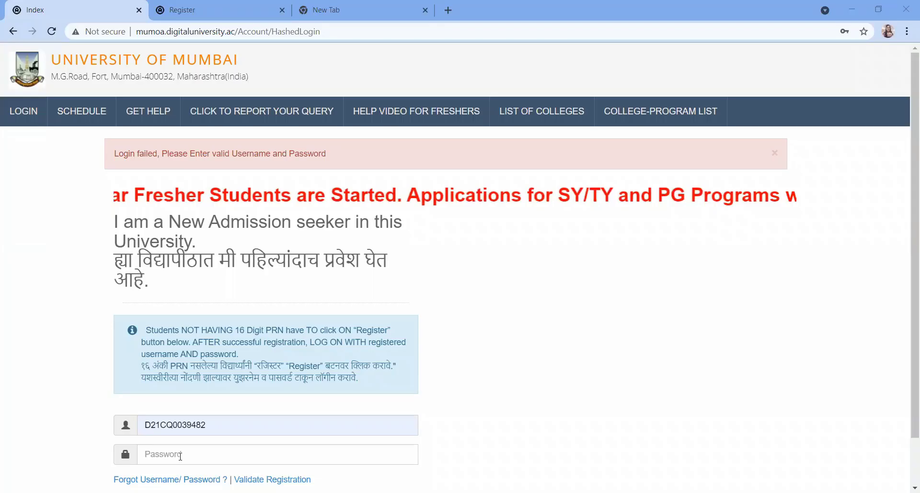
- Enter the account password and log back in to the applicant's account
{"action": "left_click", "coordinate": [181, 456]}
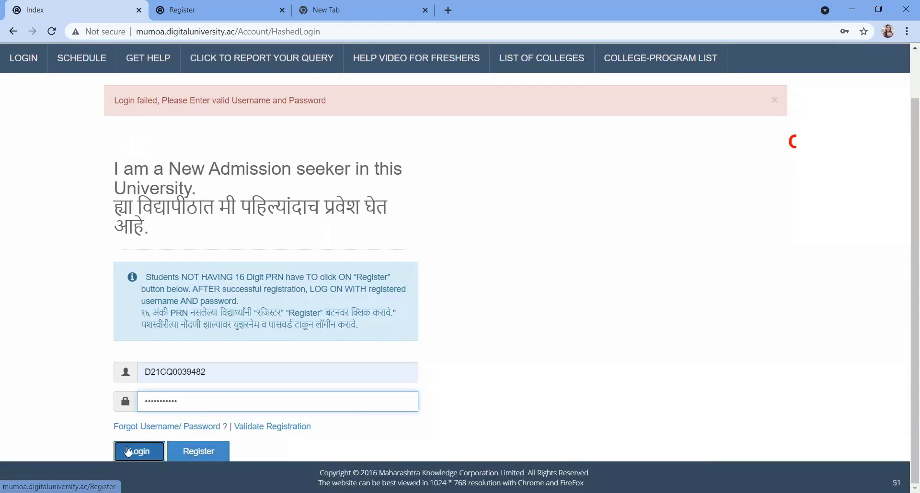
{"action": "left_click", "coordinate": [128, 451]}
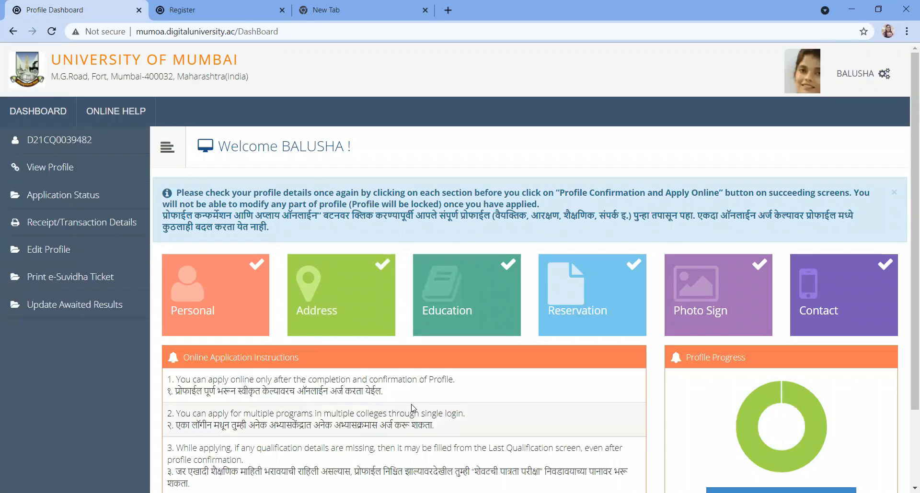
- Open the Profile Summary page via Confirm Profile Details on the dashboard
{"action": "scroll", "coordinate": [412, 408], "scroll_direction": "down", "scroll_amount": 2}
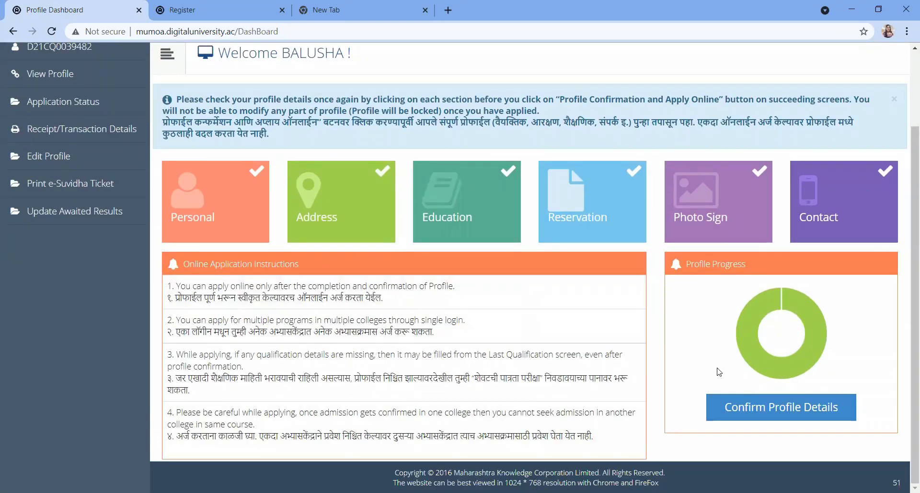
{"action": "left_click", "coordinate": [747, 416]}
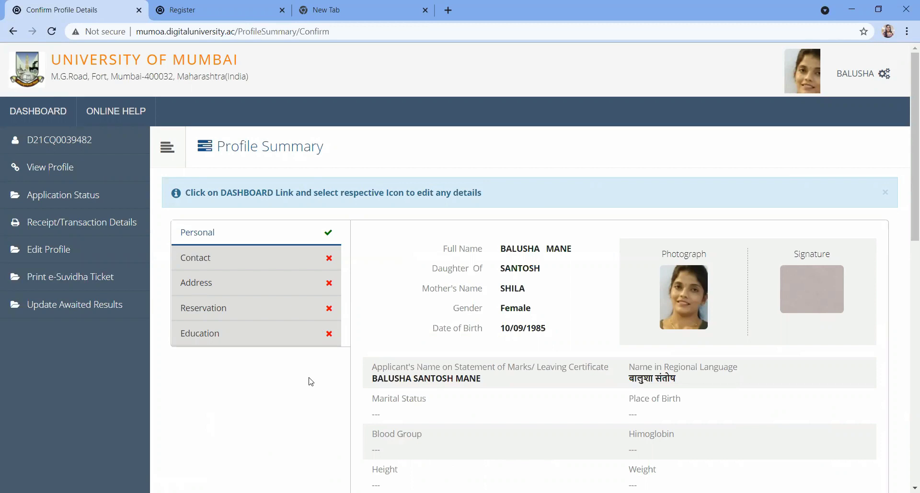
- Review the Contact, Address, Reservation and Education tabs, then confirm the profile and apply online
{"action": "left_click", "coordinate": [241, 260]}
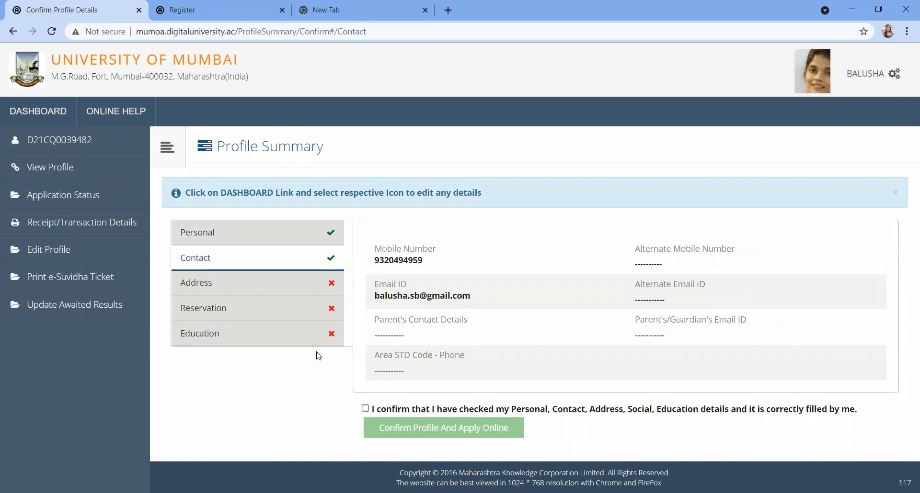
{"action": "left_click", "coordinate": [267, 292]}
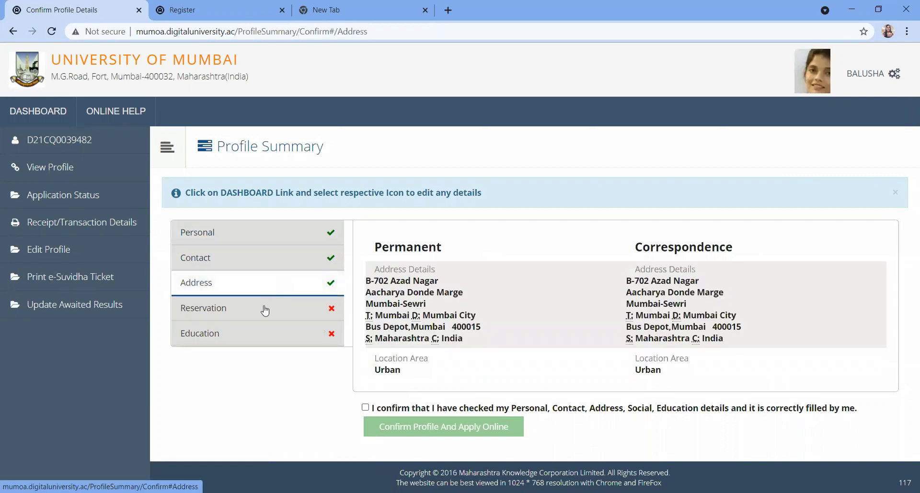
{"action": "left_click", "coordinate": [265, 310]}
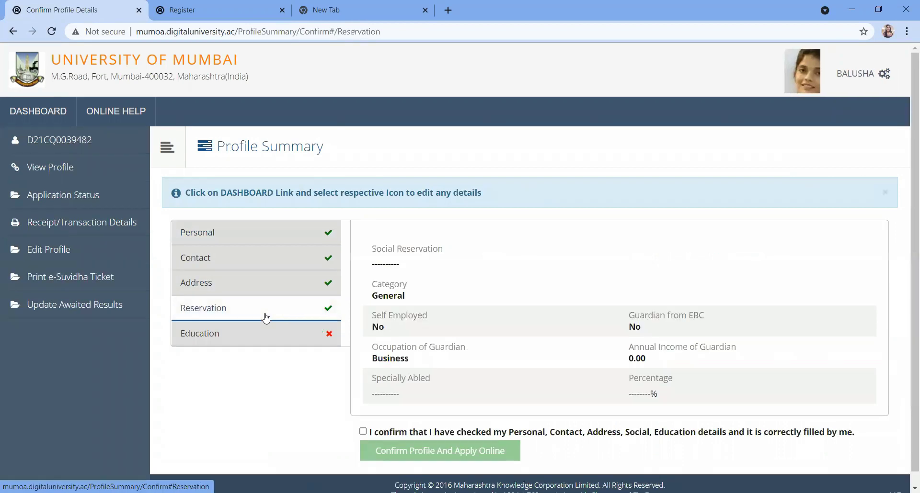
{"action": "left_click", "coordinate": [271, 342]}
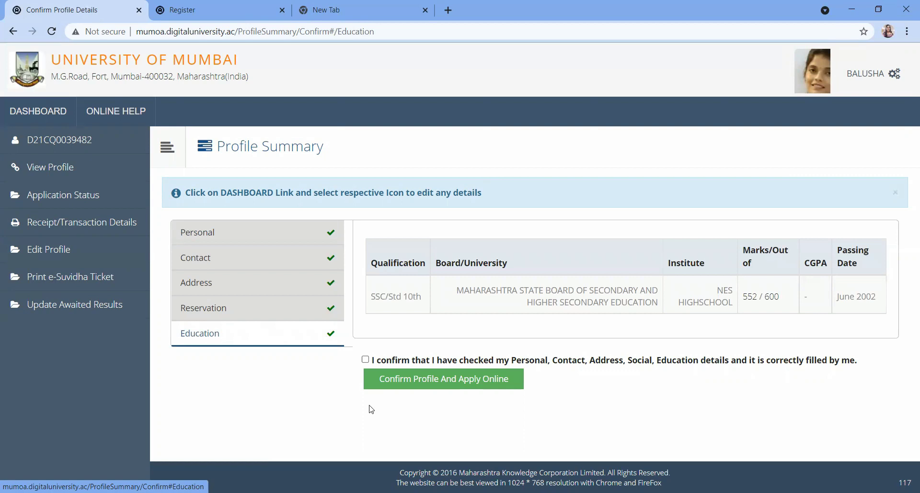
{"action": "left_click", "coordinate": [365, 360]}
{"action": "left_click", "coordinate": [402, 429]}
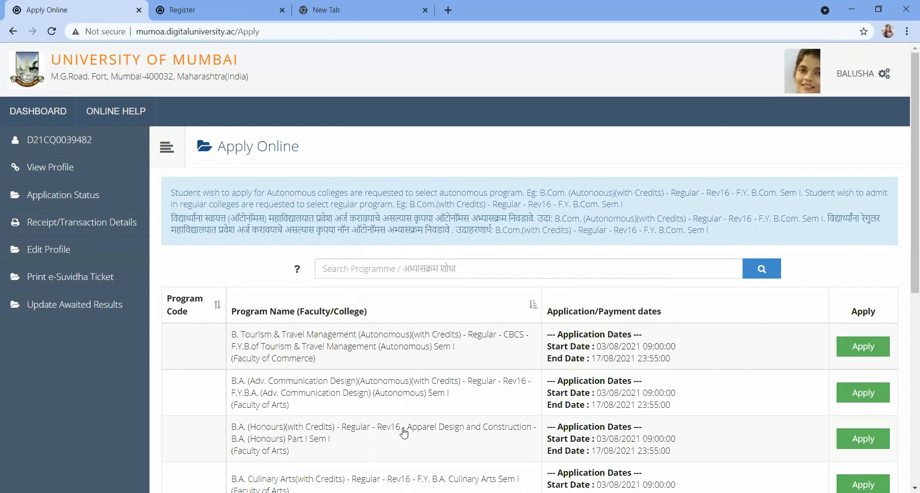
- Search the programme list for 'commerce'
{"action": "scroll", "coordinate": [404, 434], "scroll_direction": "down", "scroll_amount": 1}
{"action": "left_click", "coordinate": [359, 209]}
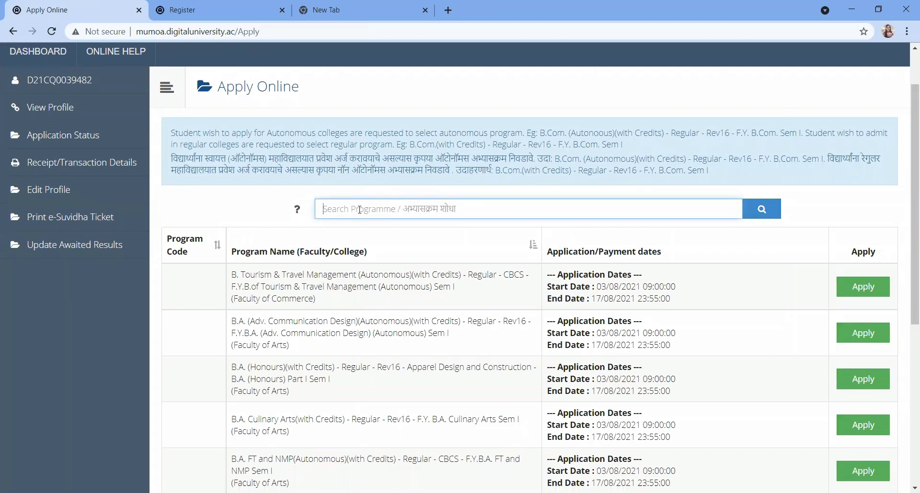
{"action": "type", "text": "com"}
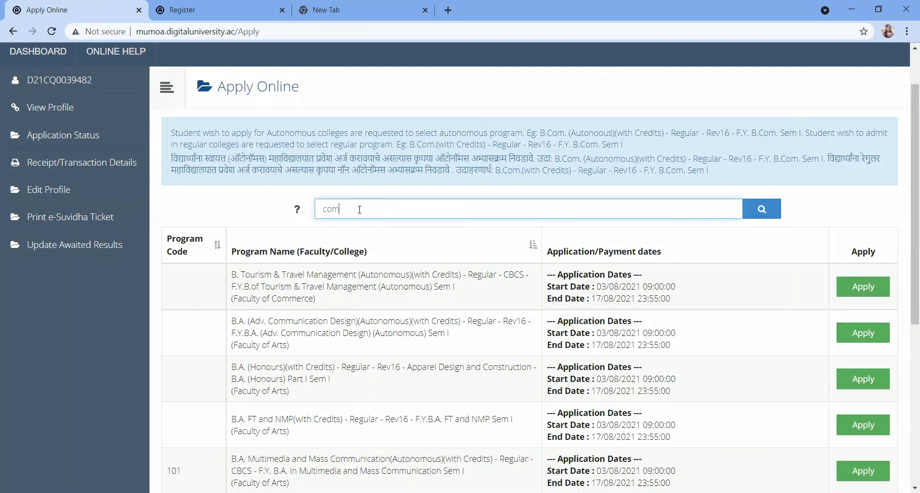
{"action": "type", "text": "merce"}
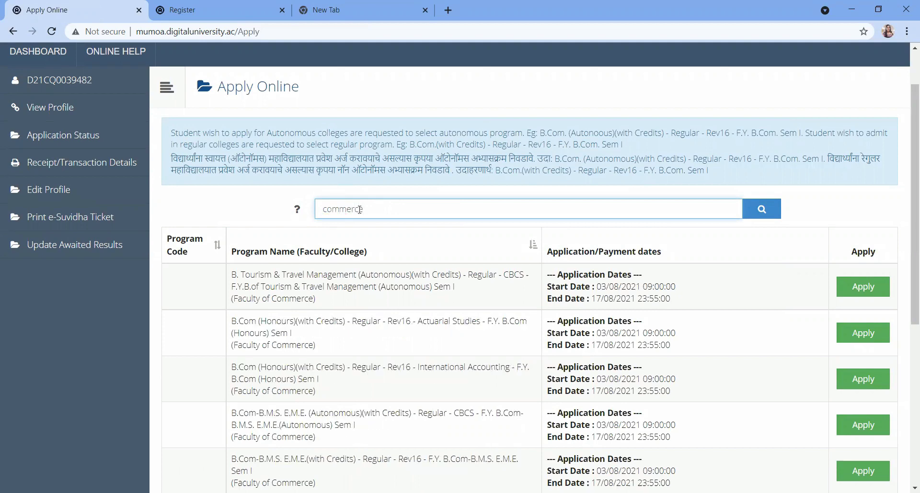
{"action": "left_click", "coordinate": [764, 211]}
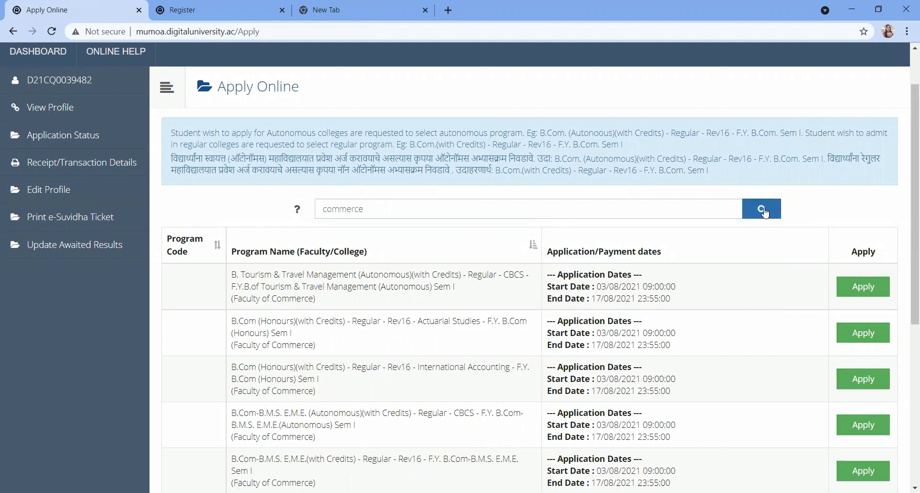
{"action": "left_click", "coordinate": [388, 209]}
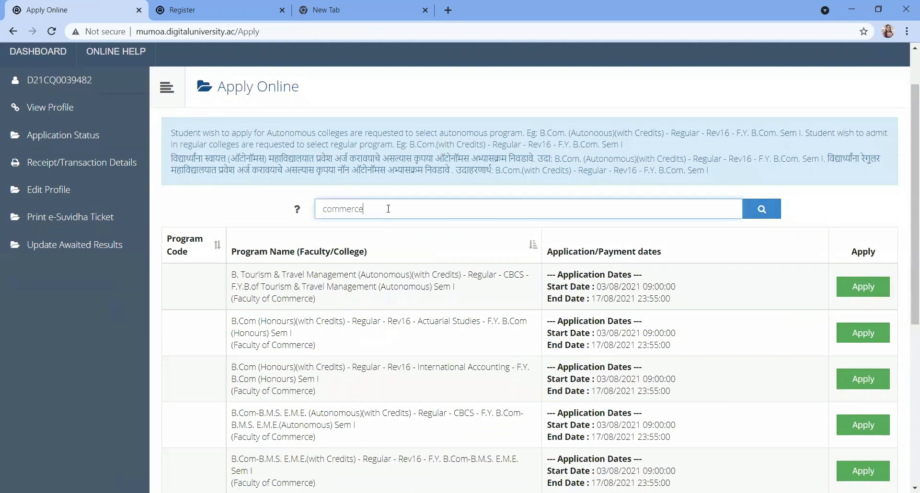
{"action": "left_click", "coordinate": [758, 212]}
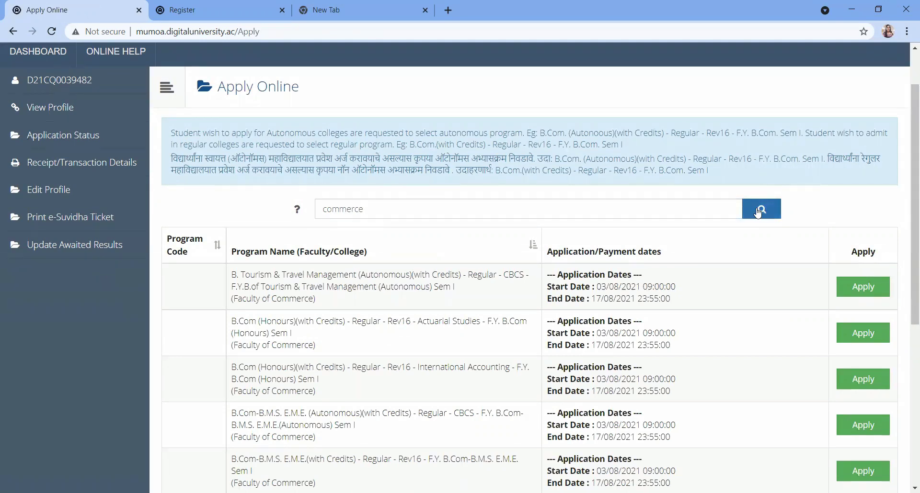
- Show the second page of the commerce results
{"action": "scroll", "coordinate": [420, 382], "scroll_direction": "down", "scroll_amount": 3}
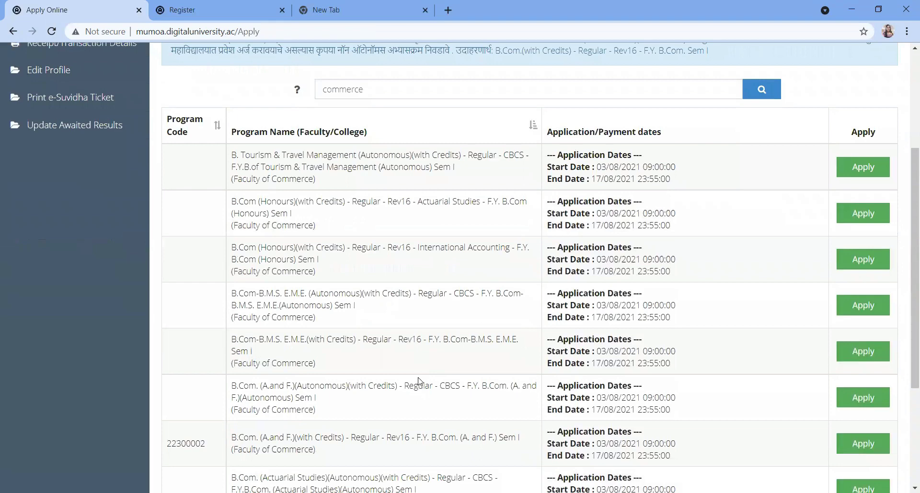
{"action": "scroll", "coordinate": [419, 381], "scroll_direction": "down", "scroll_amount": 3}
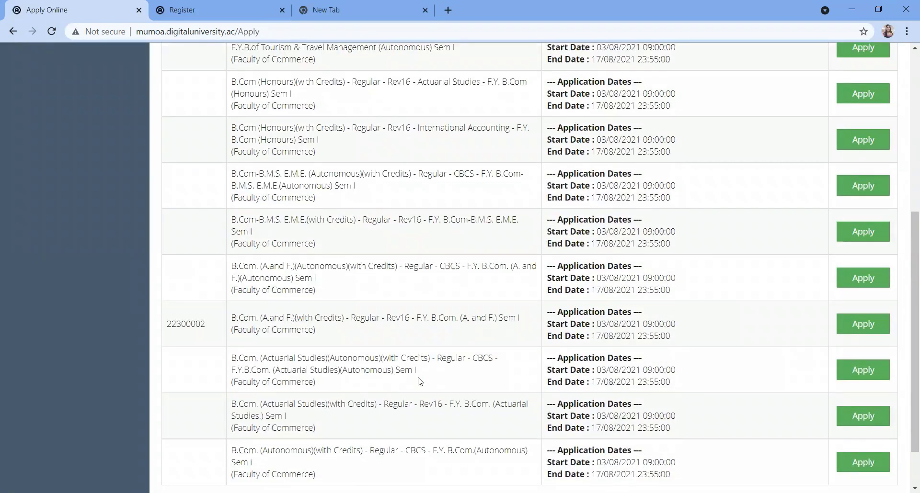
{"action": "scroll", "coordinate": [420, 381], "scroll_direction": "down", "scroll_amount": 3}
{"action": "scroll", "coordinate": [420, 382], "scroll_direction": "up", "scroll_amount": 7}
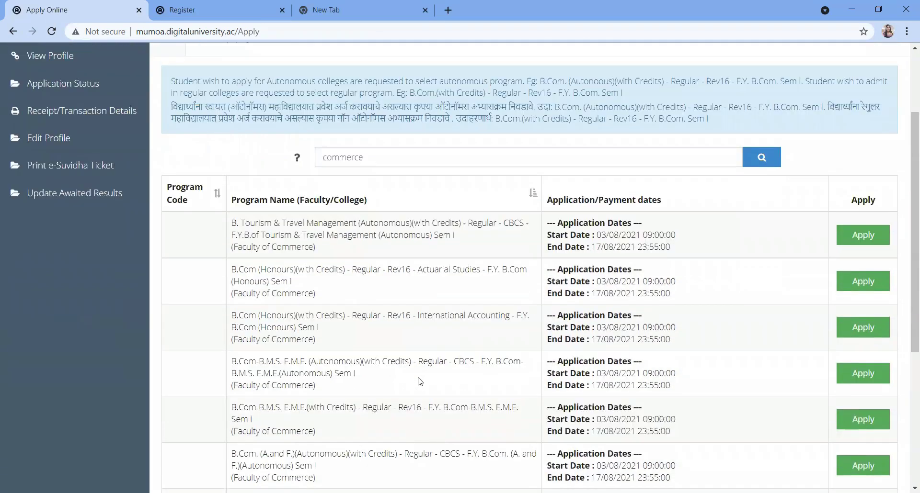
{"action": "scroll", "coordinate": [420, 382], "scroll_direction": "down", "scroll_amount": 7}
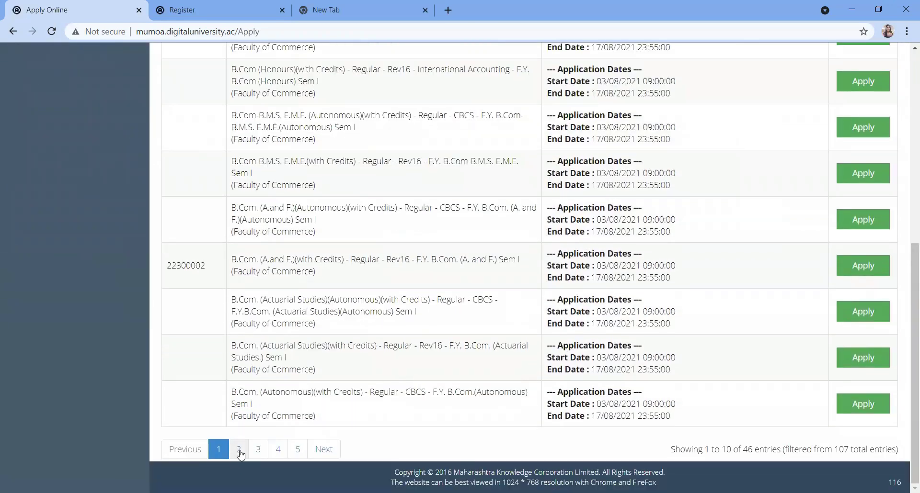
{"action": "left_click", "coordinate": [239, 450]}
- Show the third page of the commerce results and browse it
{"action": "scroll", "coordinate": [397, 344], "scroll_direction": "up", "scroll_amount": 1}
{"action": "scroll", "coordinate": [397, 344], "scroll_direction": "up", "scroll_amount": 5}
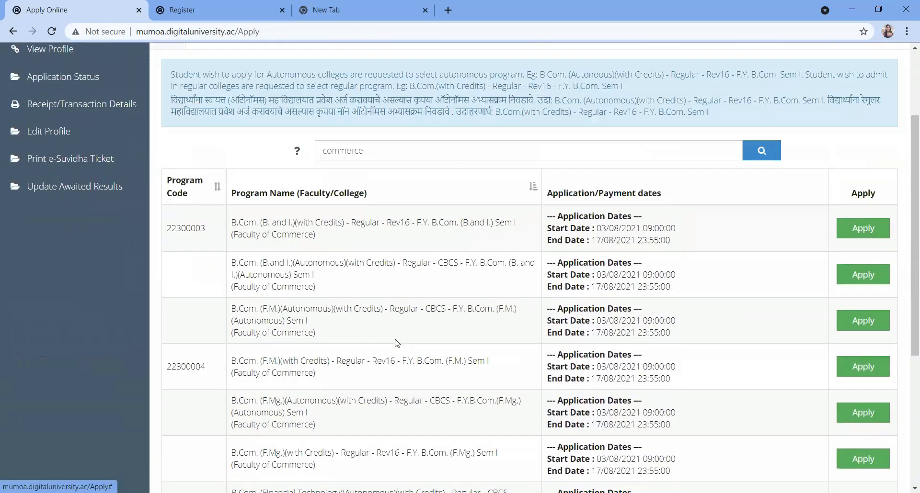
{"action": "scroll", "coordinate": [396, 344], "scroll_direction": "down", "scroll_amount": 1}
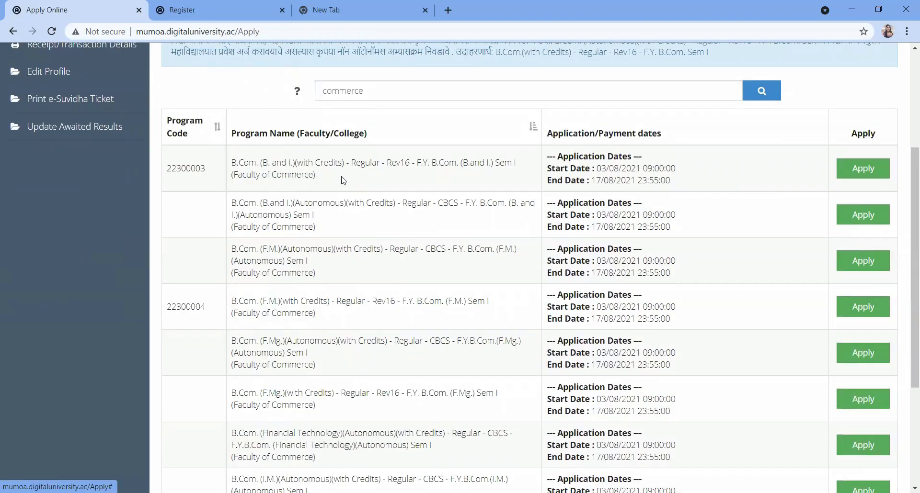
{"action": "scroll", "coordinate": [410, 283], "scroll_direction": "down", "scroll_amount": 3}
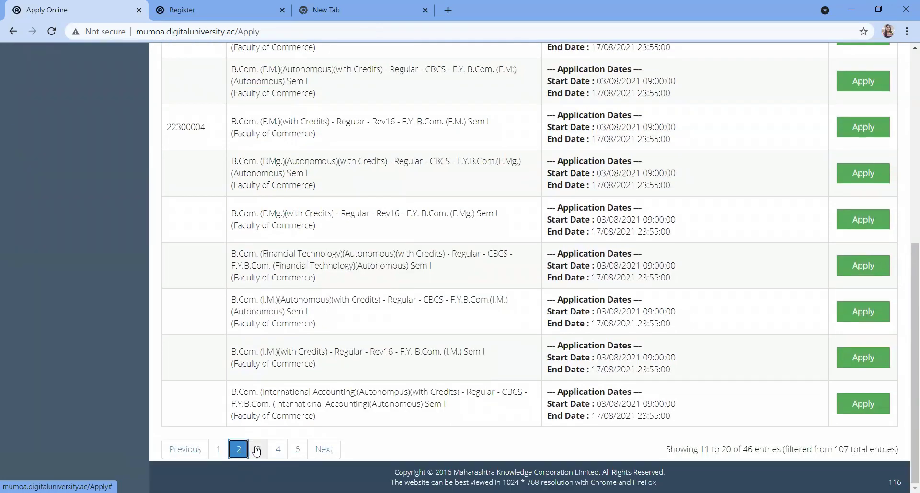
{"action": "left_click", "coordinate": [256, 451]}
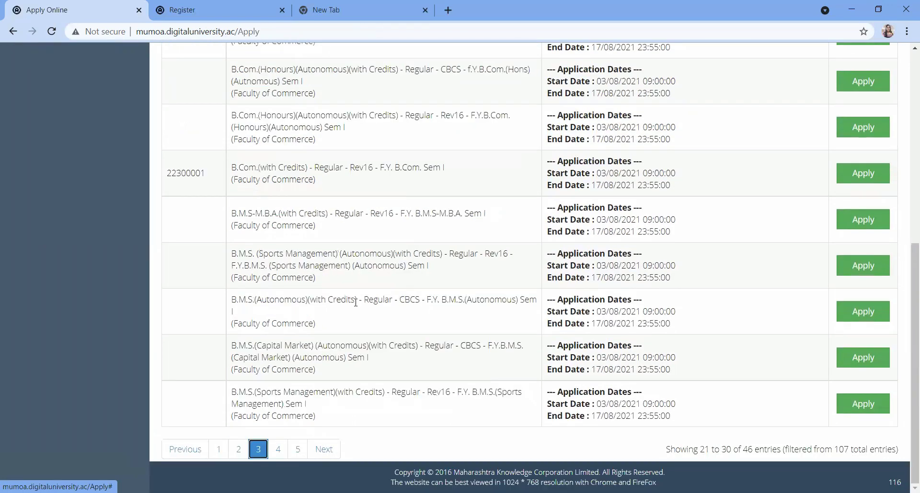
{"action": "scroll", "coordinate": [356, 303], "scroll_direction": "up", "scroll_amount": 5}
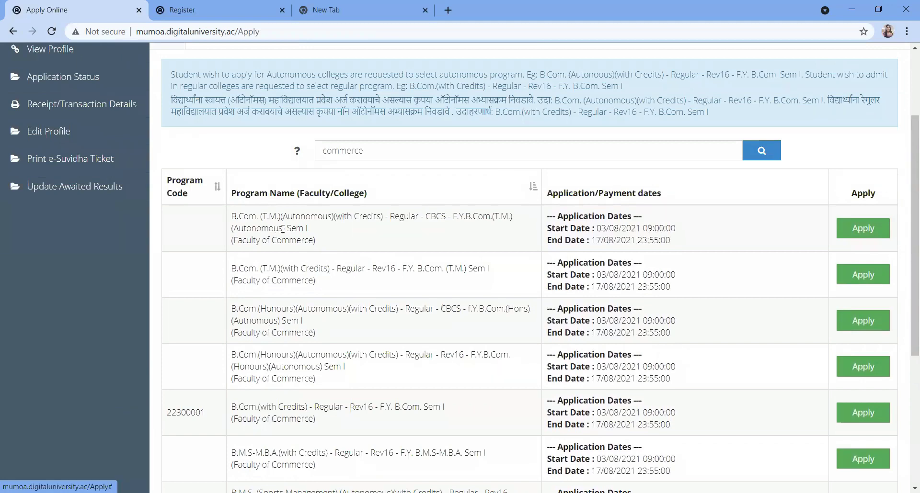
{"action": "scroll", "coordinate": [305, 402], "scroll_direction": "down", "scroll_amount": 3}
{"action": "scroll", "coordinate": [305, 402], "scroll_direction": "down", "scroll_amount": 2}
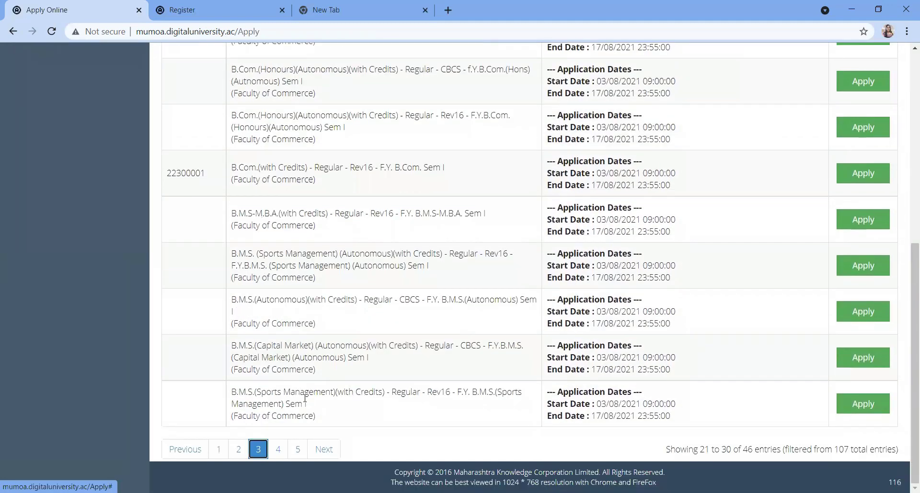
{"action": "scroll", "coordinate": [304, 403], "scroll_direction": "up", "scroll_amount": 5}
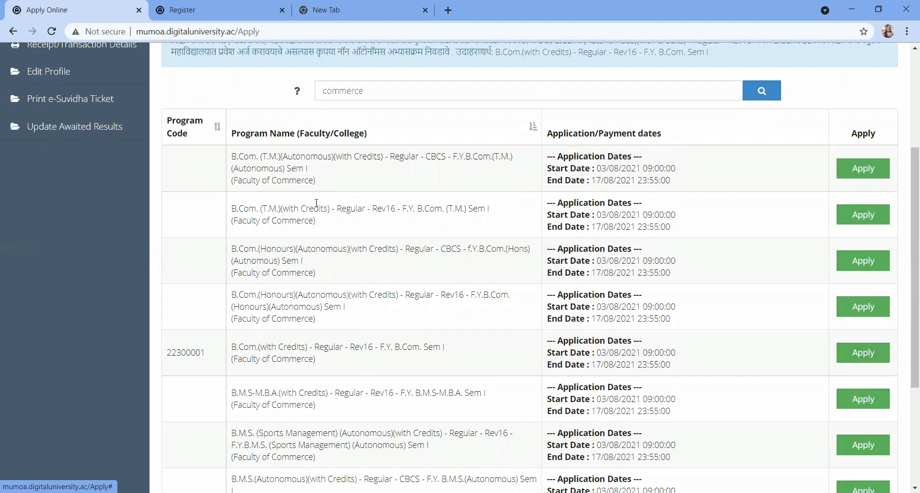
- Replace the search term 'commerce' with 'science'
{"action": "scroll", "coordinate": [316, 203], "scroll_direction": "up", "scroll_amount": 4}
{"action": "left_click", "coordinate": [363, 271]}
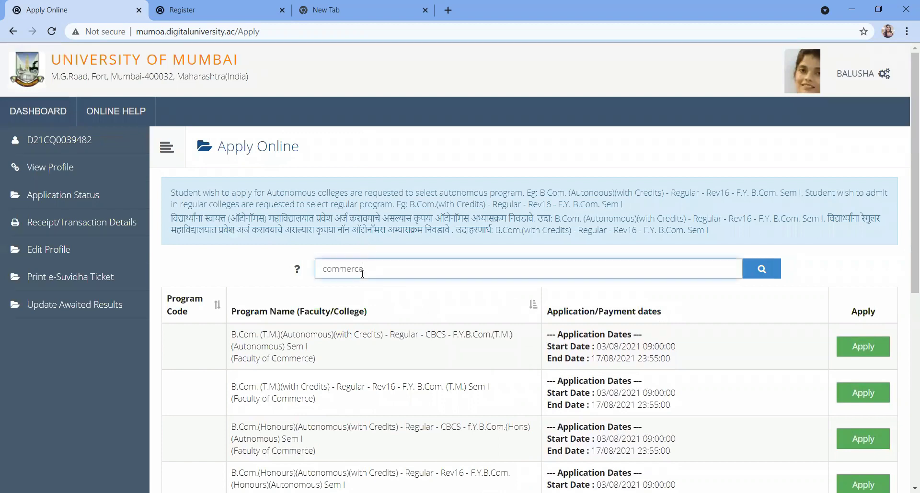
{"action": "key", "text": "BackSpace"}
{"action": "key", "text": "BackSpace"}
{"action": "key", "text": "BackSpace"}
{"action": "key", "text": "BackSpace"}
{"action": "key", "text": "BackSpace"}
{"action": "key", "text": "BackSpace"}
{"action": "key", "text": "BackSpace"}
{"action": "key", "text": "BackSpace"}
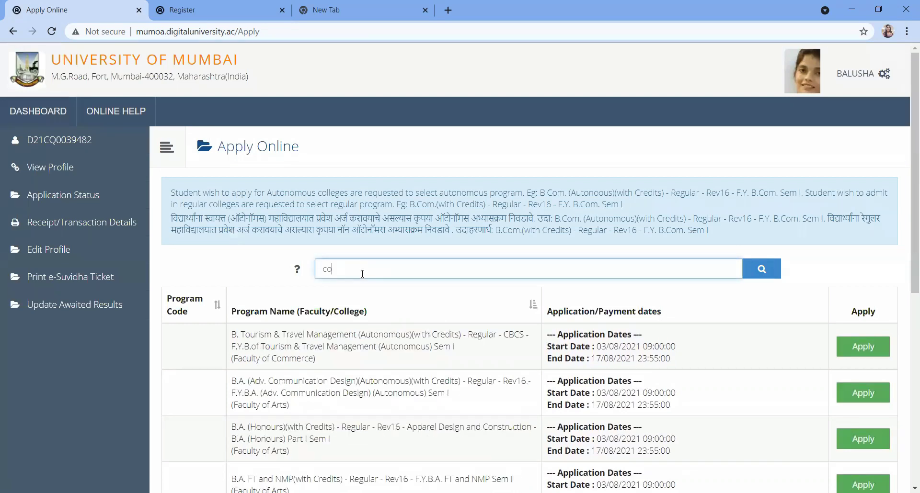
{"action": "type", "text": "scie"}
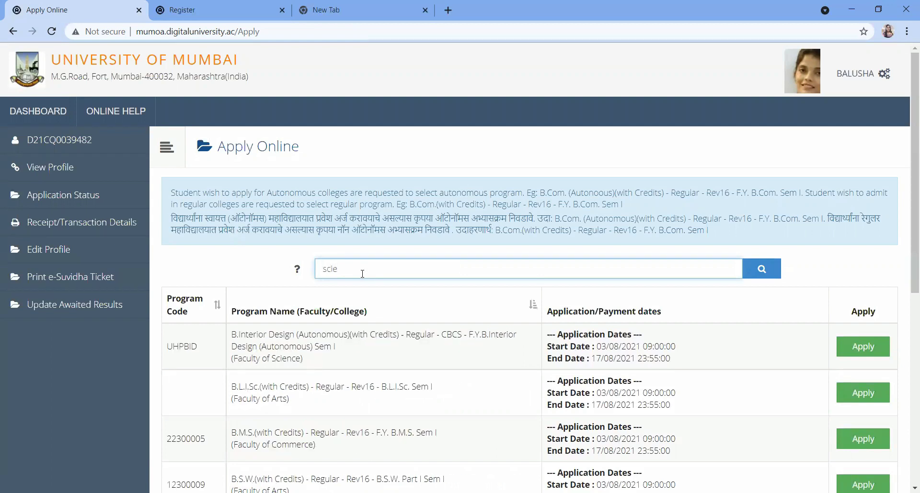
{"action": "type", "text": "nce"}
- Show the second page of the science programme results
{"action": "scroll", "coordinate": [362, 274], "scroll_direction": "down", "scroll_amount": 3}
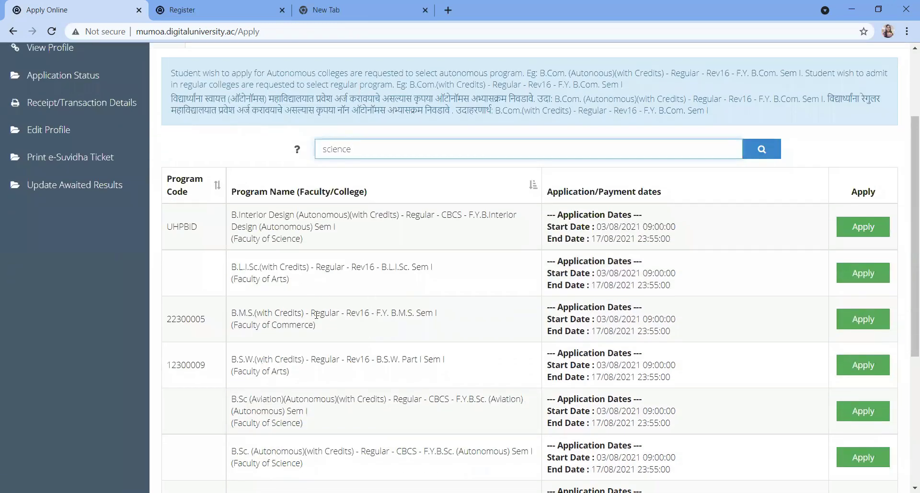
{"action": "scroll", "coordinate": [317, 334], "scroll_direction": "down", "scroll_amount": 3}
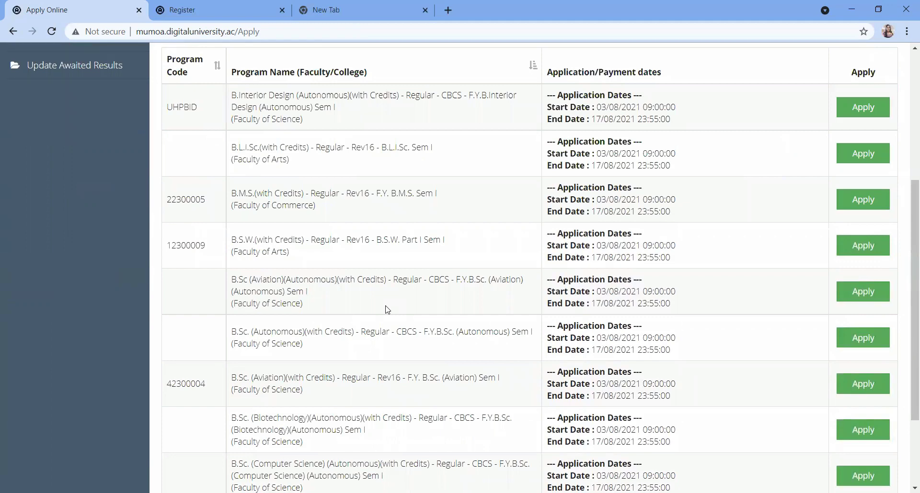
{"action": "scroll", "coordinate": [357, 379], "scroll_direction": "down", "scroll_amount": 1}
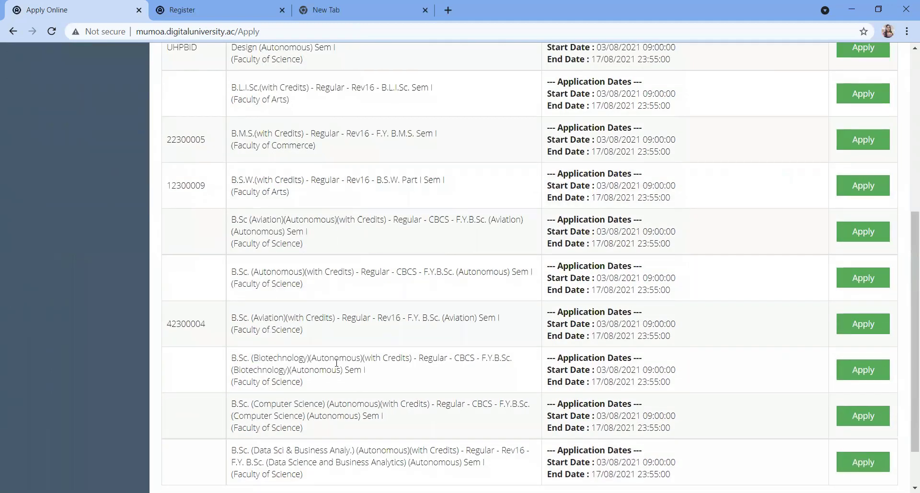
{"action": "scroll", "coordinate": [337, 363], "scroll_direction": "down", "scroll_amount": 1}
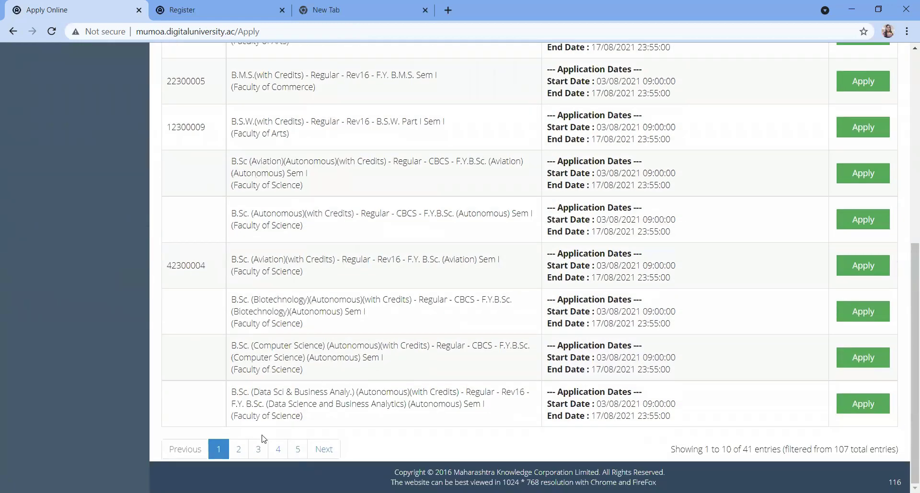
{"action": "left_click", "coordinate": [239, 451]}
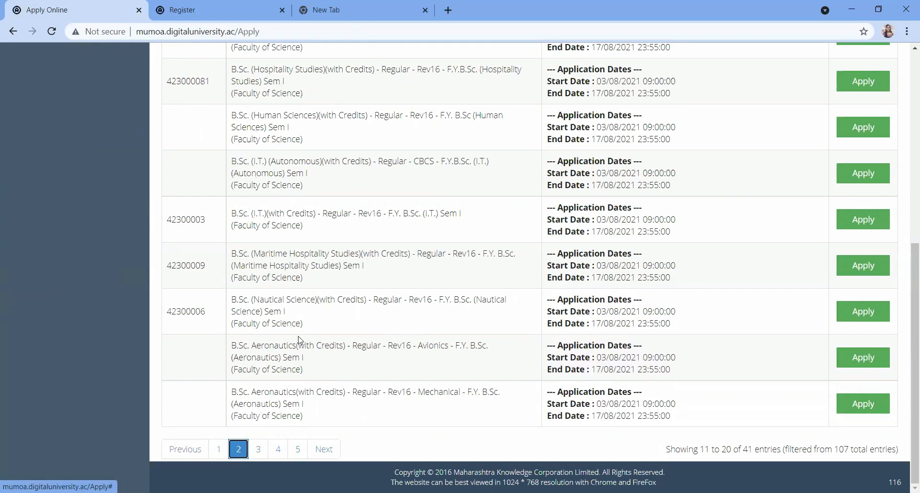
- Go to pages 3 and 4 of the science results, then back to the top
{"action": "scroll", "coordinate": [305, 340], "scroll_direction": "up", "scroll_amount": 1}
{"action": "scroll", "coordinate": [305, 340], "scroll_direction": "up", "scroll_amount": 2}
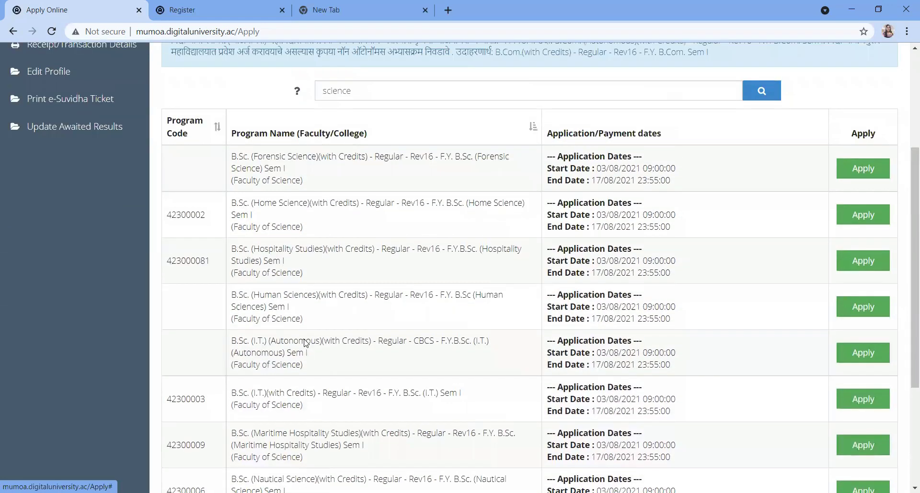
{"action": "scroll", "coordinate": [307, 345], "scroll_direction": "down", "scroll_amount": 1}
{"action": "scroll", "coordinate": [277, 478], "scroll_direction": "down", "scroll_amount": 2}
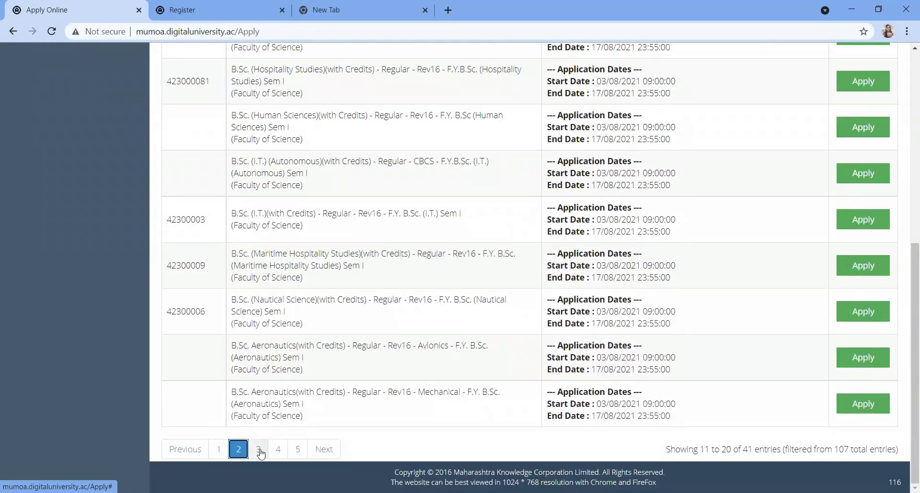
{"action": "left_click", "coordinate": [258, 450]}
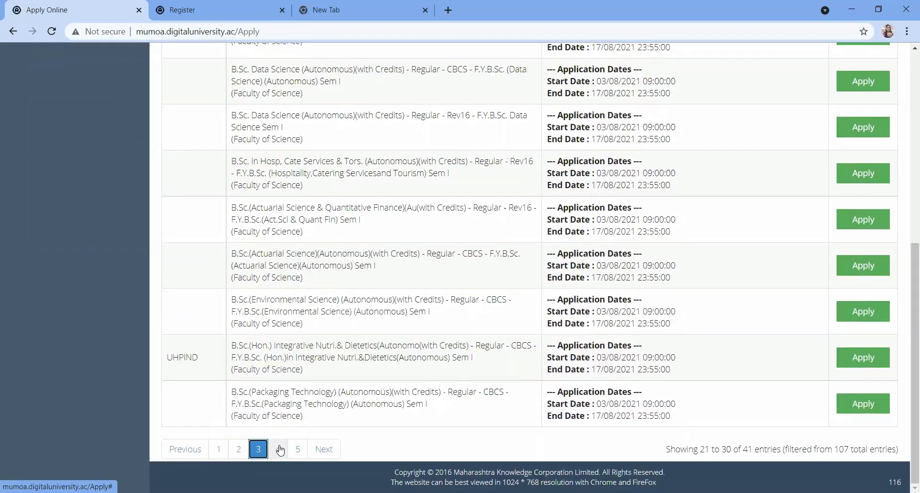
{"action": "left_click", "coordinate": [277, 451]}
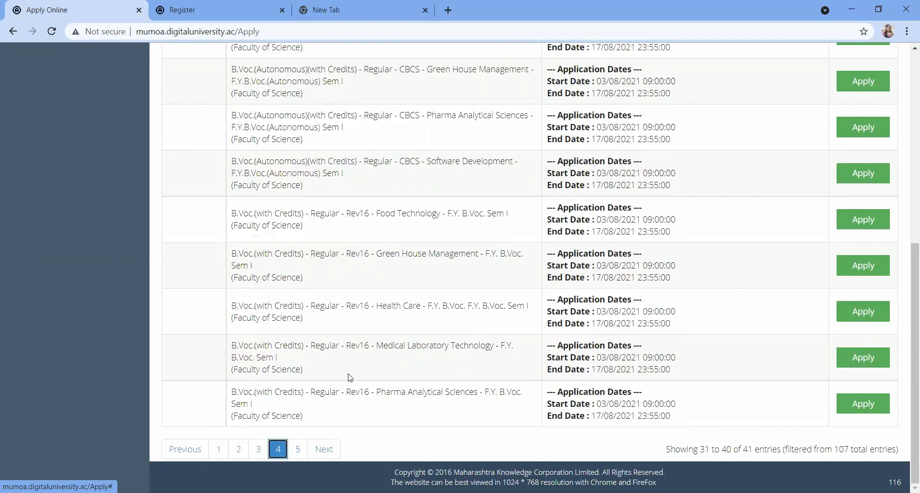
{"action": "scroll", "coordinate": [349, 378], "scroll_direction": "up", "scroll_amount": 4}
{"action": "scroll", "coordinate": [349, 378], "scroll_direction": "up", "scroll_amount": 3}
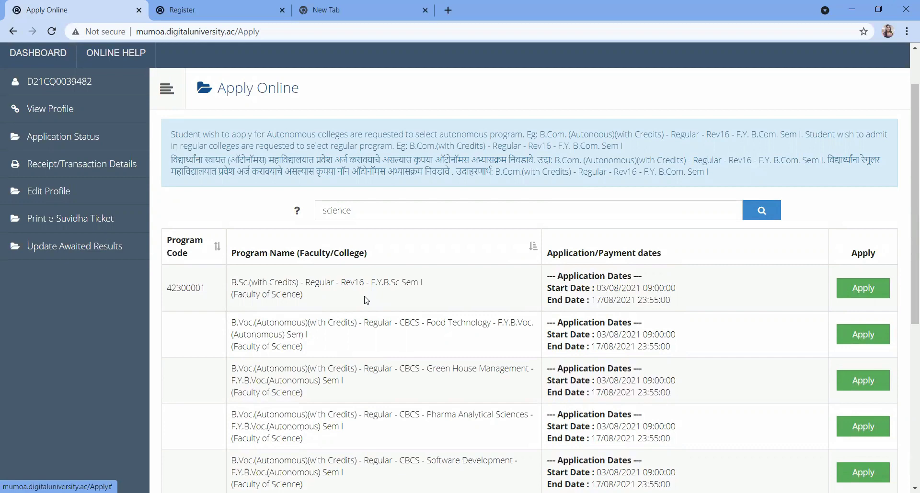
{"action": "scroll", "coordinate": [366, 300], "scroll_direction": "down", "scroll_amount": 10}
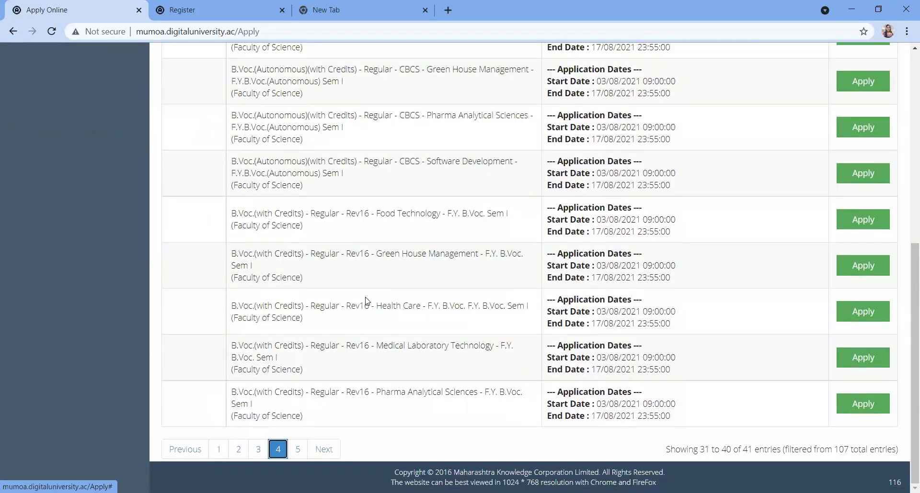
{"action": "scroll", "coordinate": [368, 301], "scroll_direction": "up", "scroll_amount": 8}
{"action": "scroll", "coordinate": [366, 300], "scroll_direction": "up", "scroll_amount": 3}
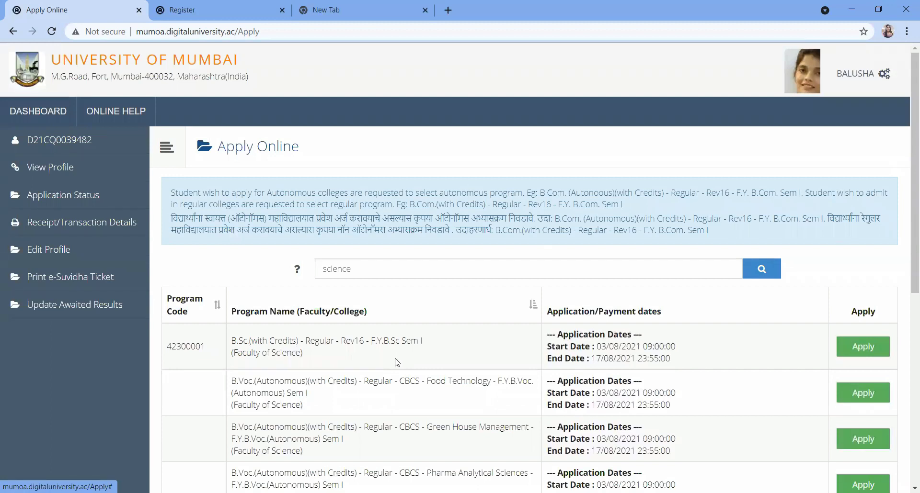
- Replace the search term 'science' with 'ba'
{"action": "left_click", "coordinate": [363, 272]}
{"action": "key", "text": "BackSpace"}
{"action": "key", "text": "BackSpace"}
{"action": "key", "text": "BackSpace"}
{"action": "key", "text": "BackSpace"}
{"action": "key", "text": "BackSpace"}
{"action": "key", "text": "BackSpace"}
{"action": "key", "text": "BackSpace"}
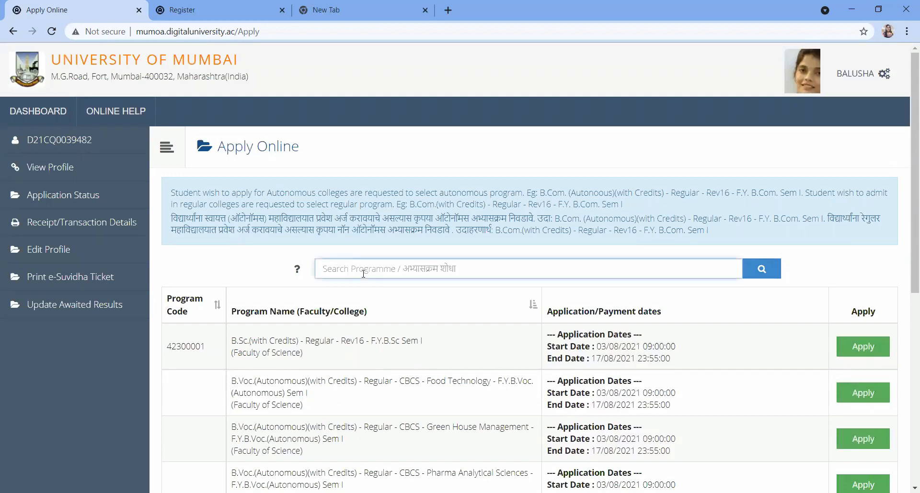
{"action": "type", "text": "ba"}
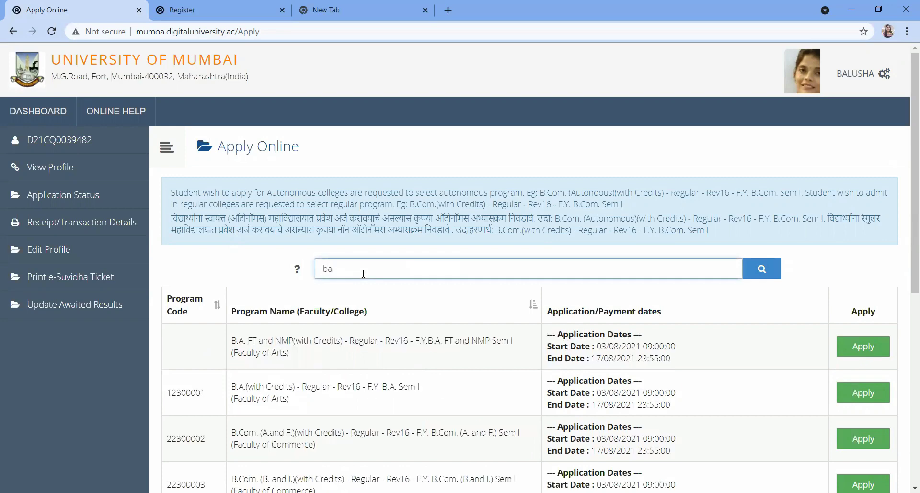
- Browse page 2 of the 'ba' results, then return to page 1 and the top
{"action": "scroll", "coordinate": [393, 371], "scroll_direction": "down", "scroll_amount": 1}
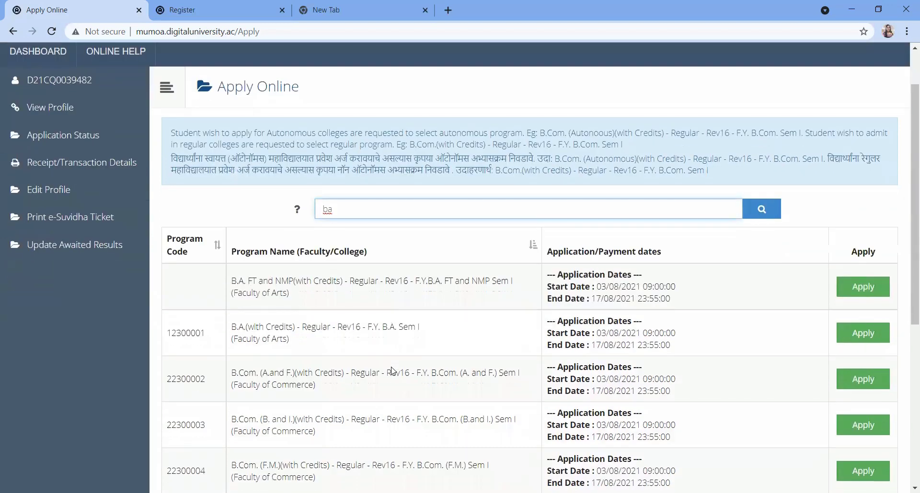
{"action": "scroll", "coordinate": [392, 368], "scroll_direction": "down", "scroll_amount": 2}
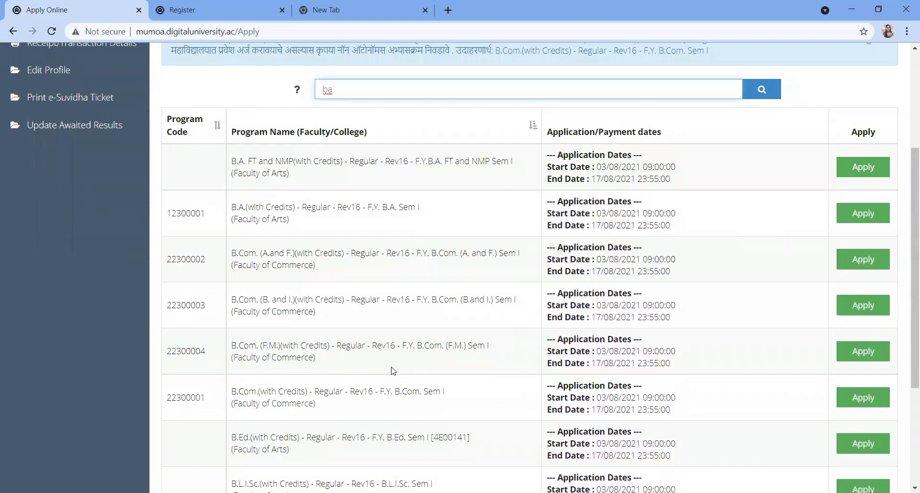
{"action": "scroll", "coordinate": [393, 372], "scroll_direction": "down", "scroll_amount": 1}
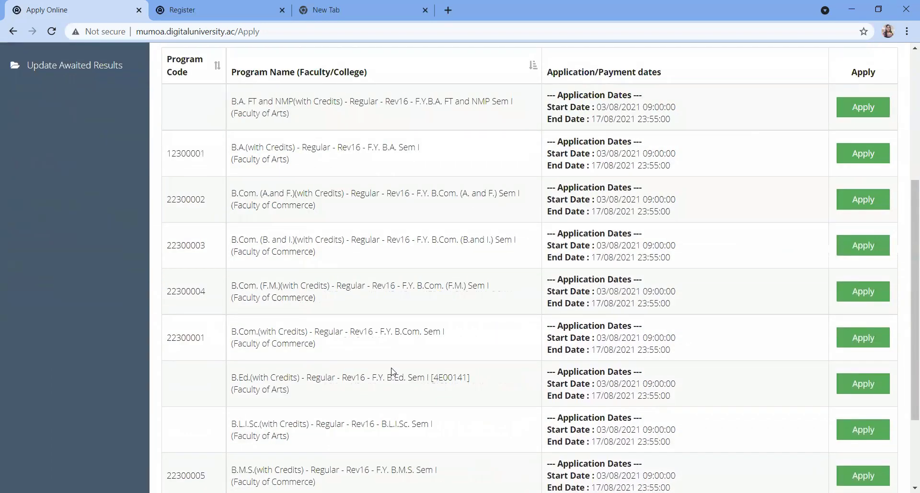
{"action": "scroll", "coordinate": [392, 372], "scroll_direction": "down", "scroll_amount": 2}
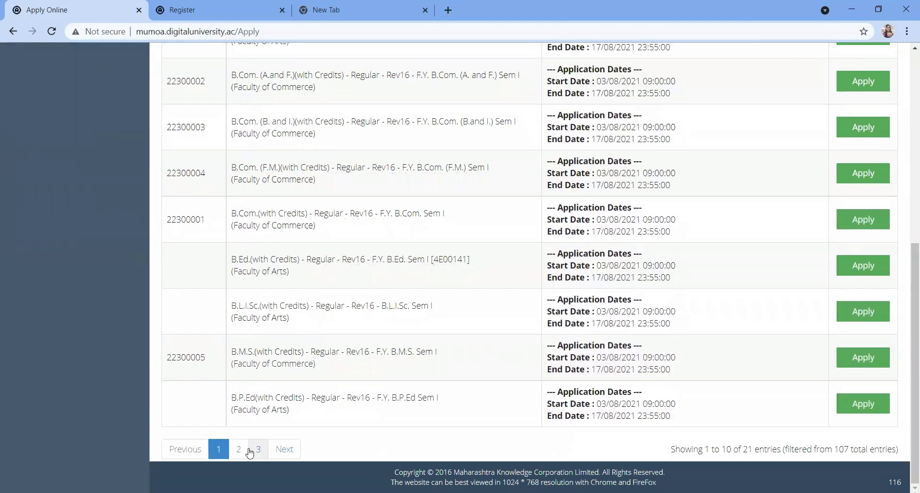
{"action": "left_click", "coordinate": [238, 449]}
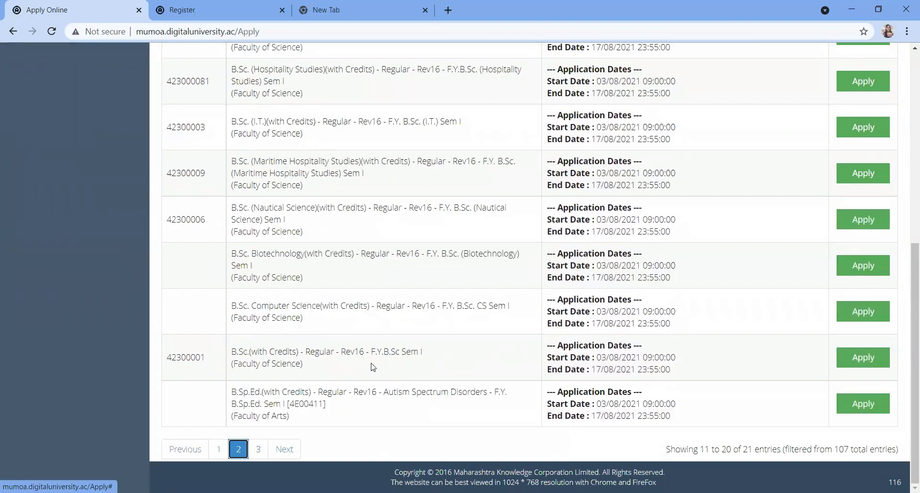
{"action": "scroll", "coordinate": [373, 367], "scroll_direction": "up", "scroll_amount": 1}
{"action": "scroll", "coordinate": [372, 368], "scroll_direction": "down", "scroll_amount": 1}
{"action": "left_click", "coordinate": [219, 449]}
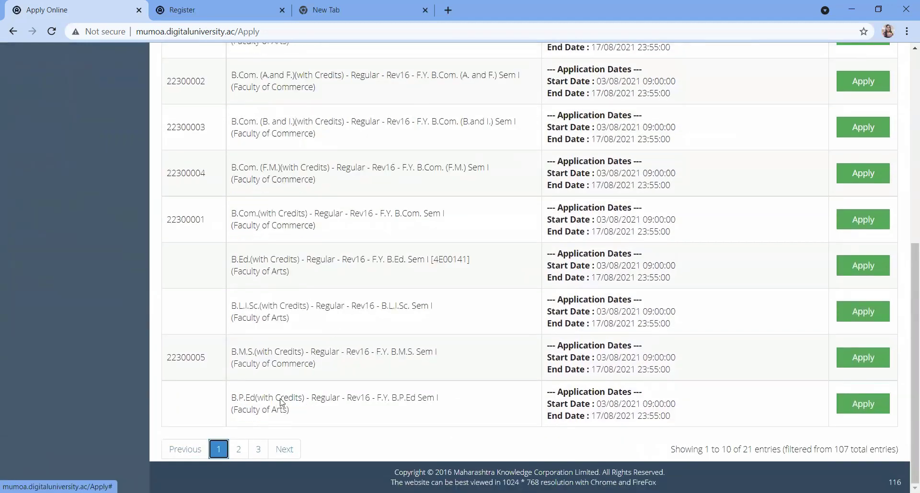
{"action": "scroll", "coordinate": [339, 311], "scroll_direction": "up", "scroll_amount": 4}
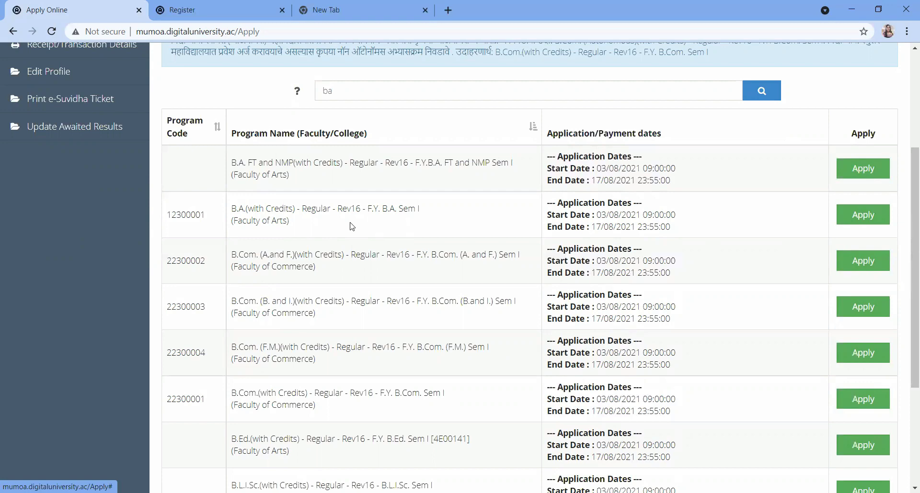
{"action": "scroll", "coordinate": [352, 227], "scroll_direction": "up", "scroll_amount": 3}
{"action": "left_click", "coordinate": [348, 211]}
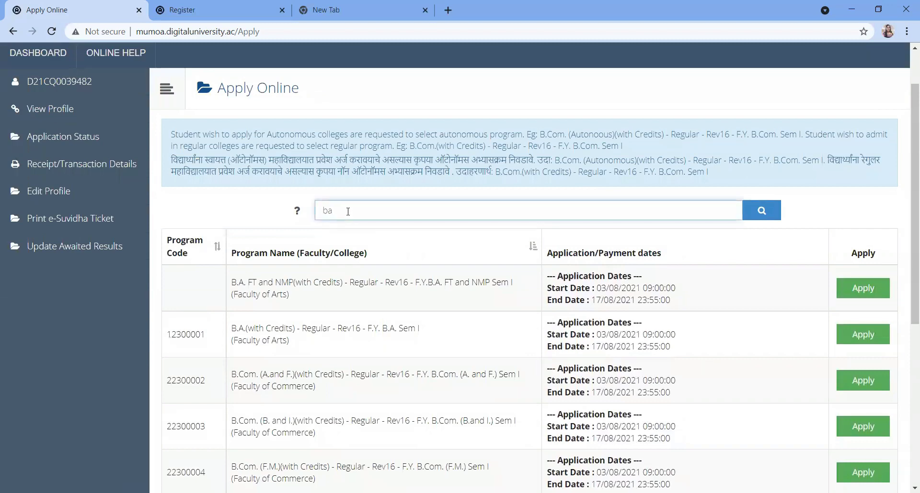
{"action": "key", "text": "BackSpace"}
{"action": "key", "text": "BackSpace"}
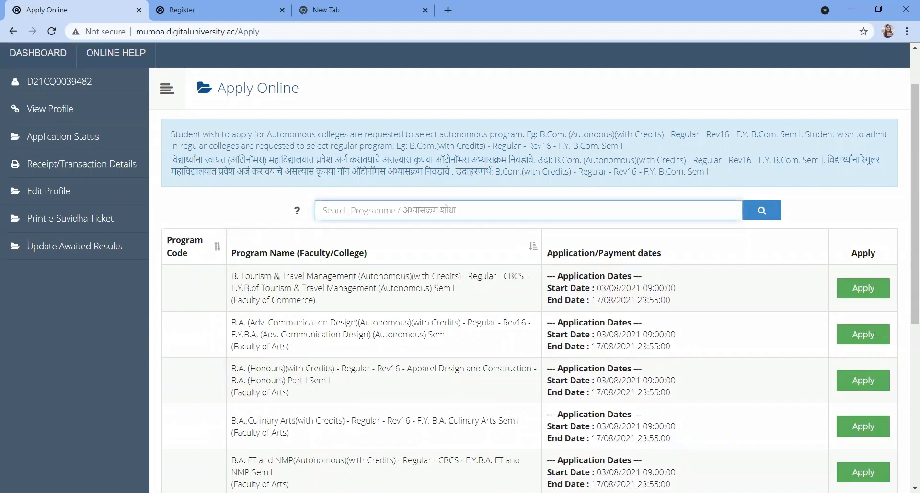
{"action": "type", "text": "bm"}
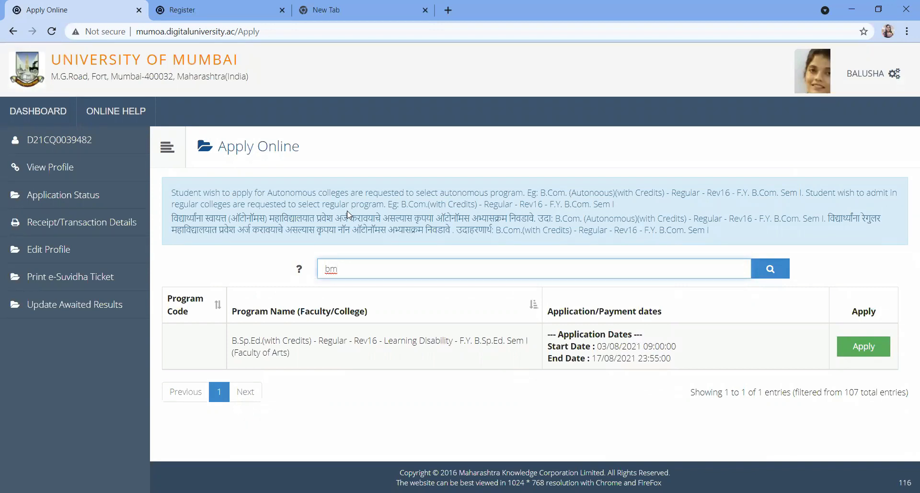
{"action": "key", "text": "BackSpace"}
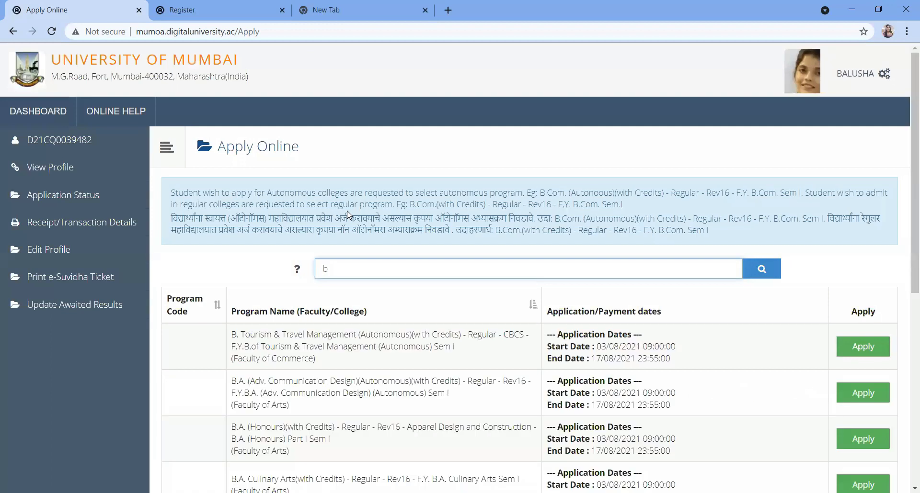
{"action": "key", "text": "BackSpace"}
{"action": "type", "text": "co"}
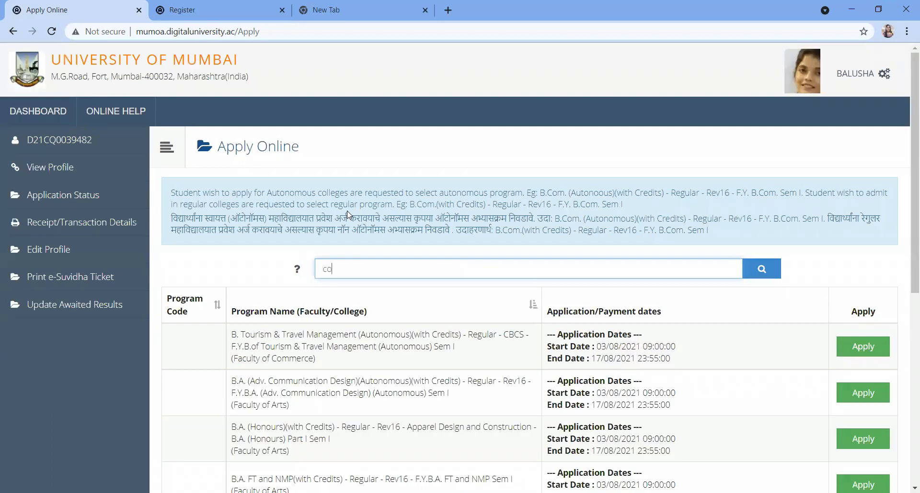
{"action": "key", "text": "BackSpace"}
{"action": "key", "text": "BackSpace"}
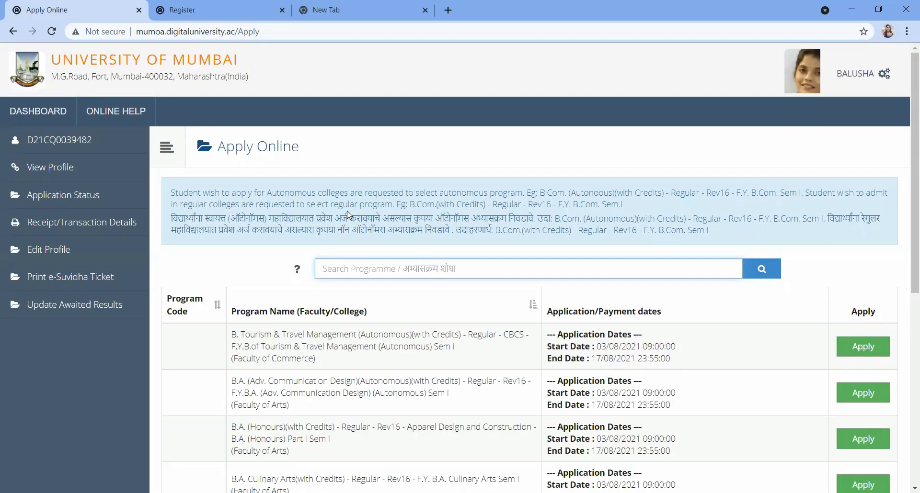
{"action": "type", "text": "b"}
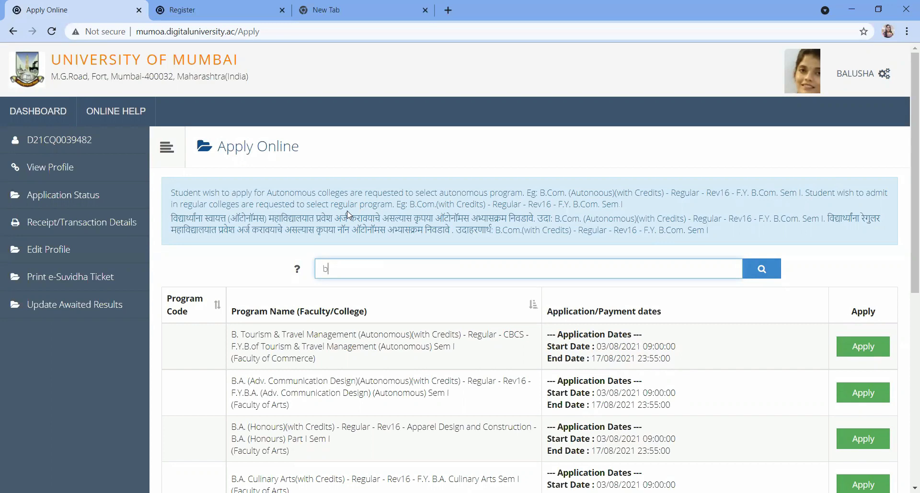
{"action": "type", "text": "a"}
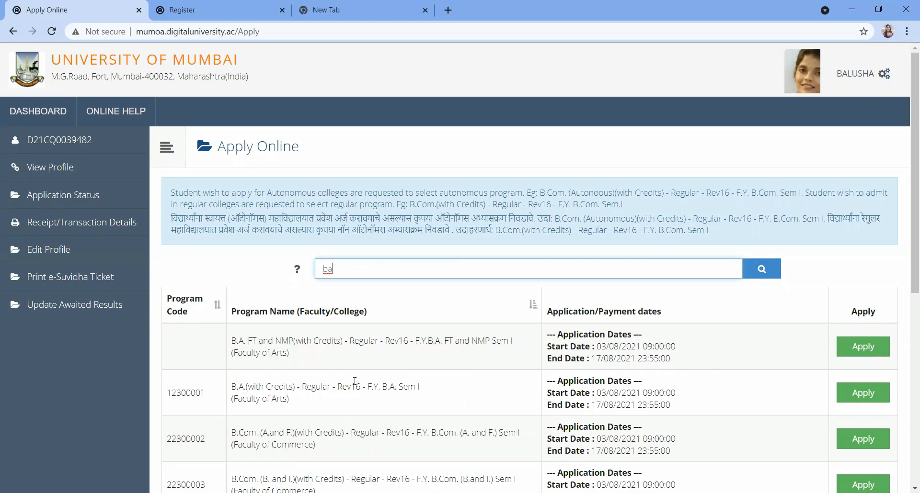
{"action": "scroll", "coordinate": [356, 381], "scroll_direction": "down", "scroll_amount": 1}
- Scroll through the 'ba' results down to the pagination bar showing 21 matches
{"action": "scroll", "coordinate": [355, 381], "scroll_direction": "down", "scroll_amount": 3}
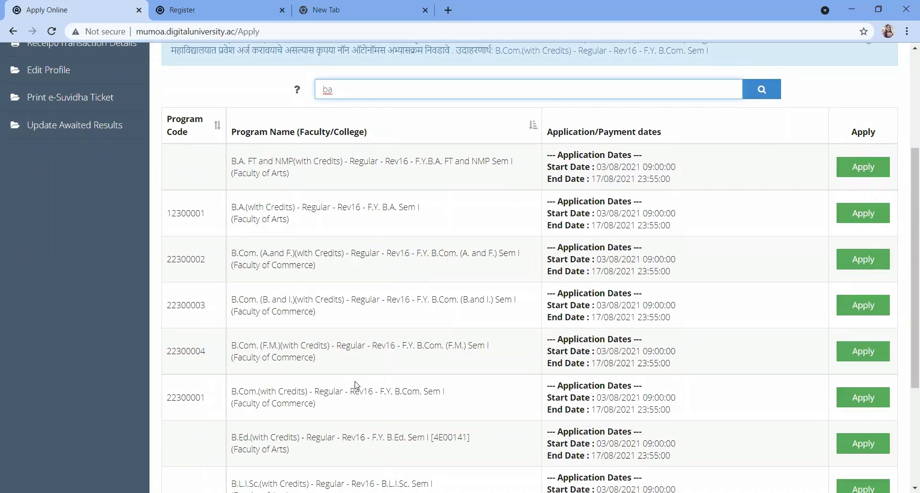
{"action": "scroll", "coordinate": [355, 383], "scroll_direction": "down", "scroll_amount": 1}
{"action": "scroll", "coordinate": [355, 381], "scroll_direction": "up", "scroll_amount": 1}
{"action": "scroll", "coordinate": [334, 320], "scroll_direction": "down", "scroll_amount": 1}
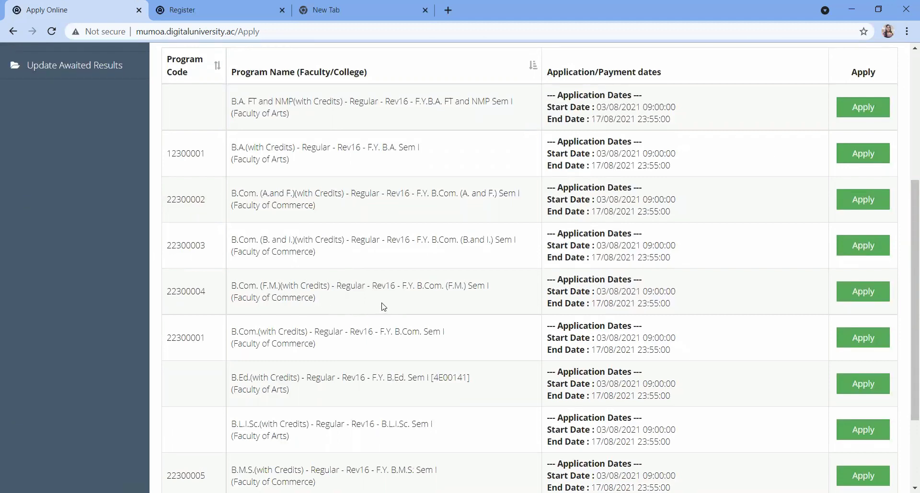
{"action": "scroll", "coordinate": [335, 297], "scroll_direction": "down", "scroll_amount": 1}
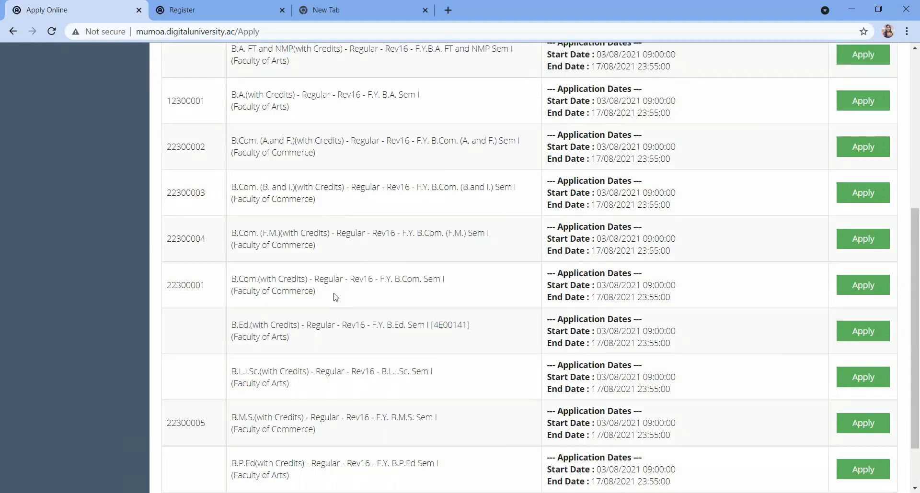
{"action": "scroll", "coordinate": [335, 297], "scroll_direction": "up", "scroll_amount": 3}
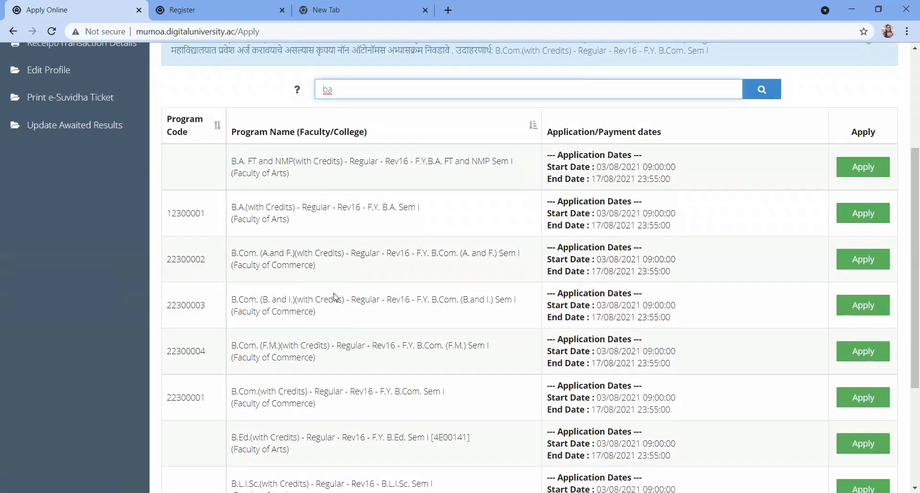
{"action": "scroll", "coordinate": [316, 316], "scroll_direction": "down", "scroll_amount": 4}
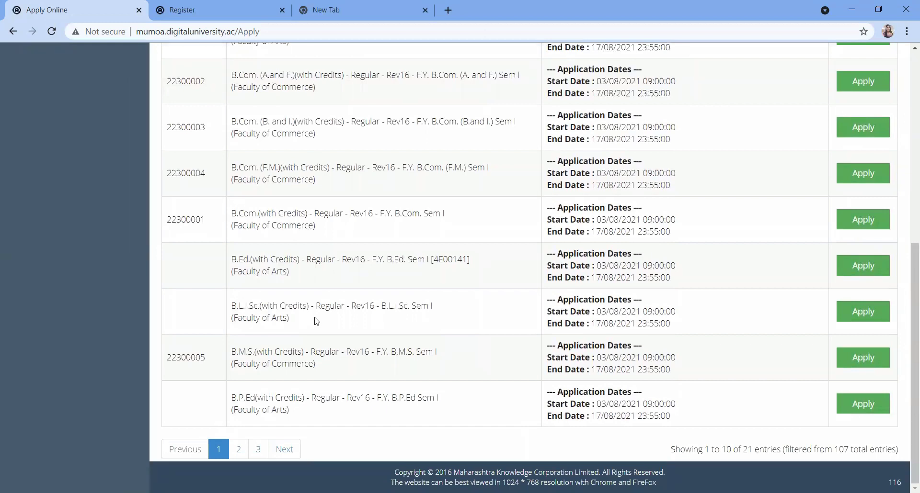
{"action": "scroll", "coordinate": [315, 321], "scroll_direction": "up", "scroll_amount": 1}
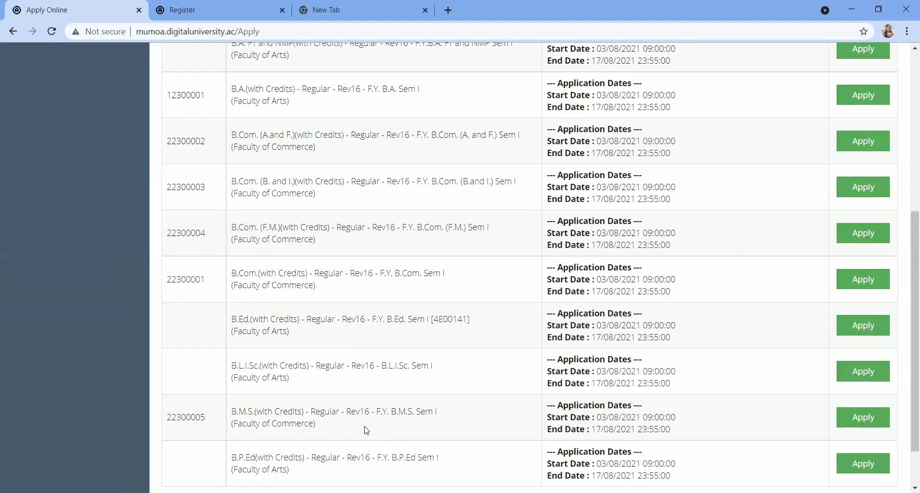
{"action": "scroll", "coordinate": [366, 430], "scroll_direction": "up", "scroll_amount": 5}
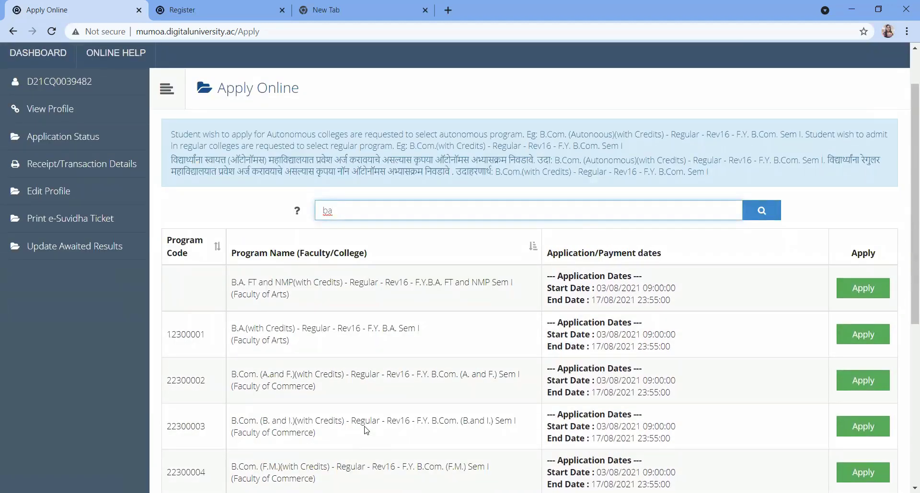
{"action": "scroll", "coordinate": [367, 430], "scroll_direction": "down", "scroll_amount": 3}
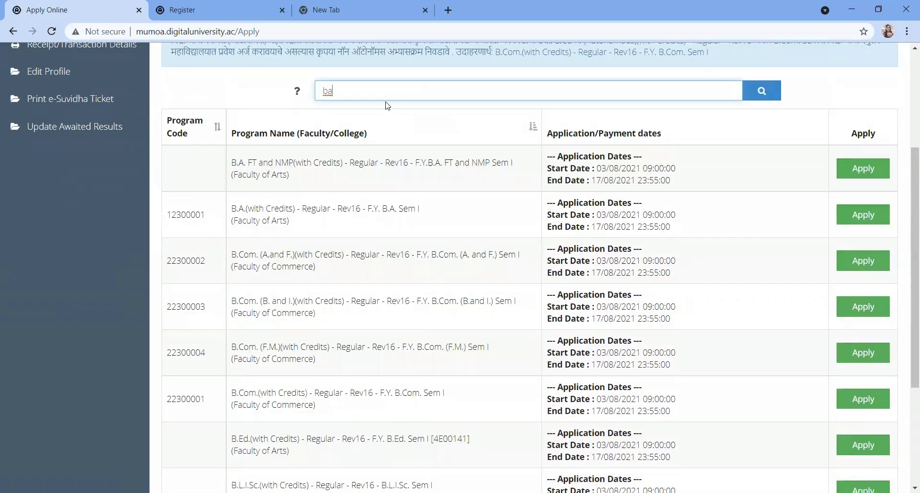
{"action": "scroll", "coordinate": [332, 320], "scroll_direction": "down", "scroll_amount": 3}
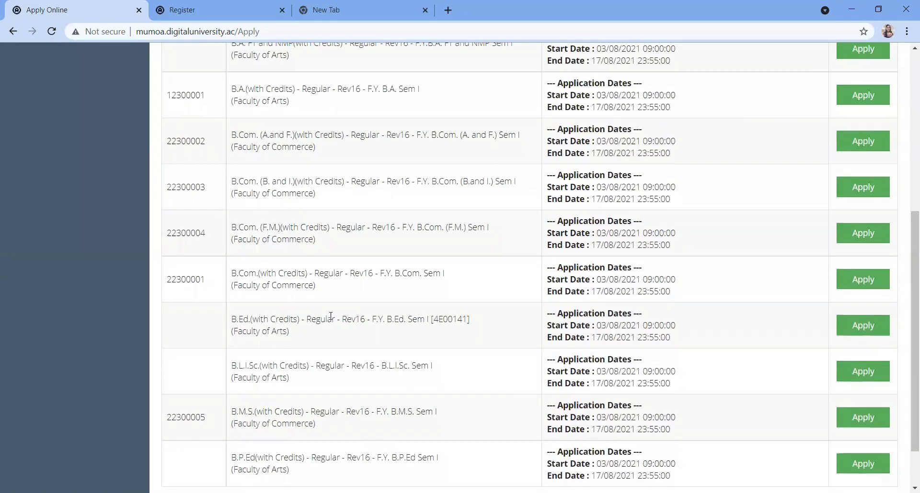
{"action": "scroll", "coordinate": [330, 316], "scroll_direction": "down", "scroll_amount": 2}
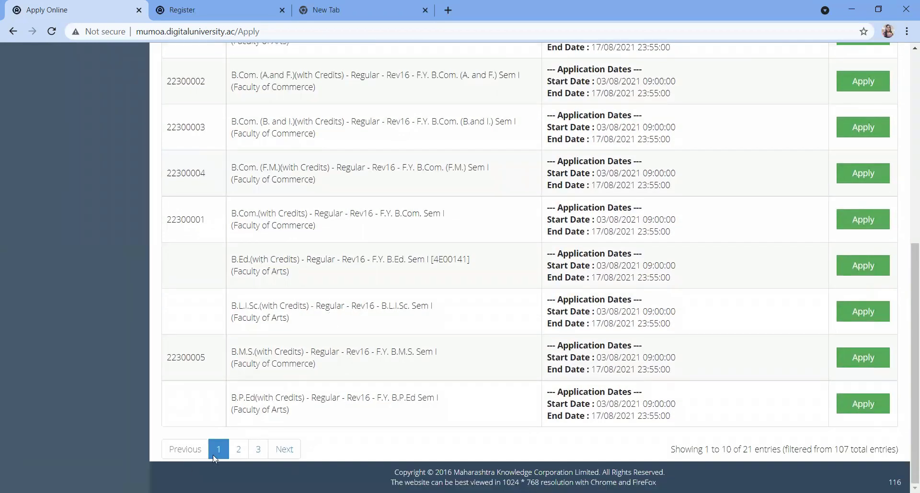
{"action": "left_click", "coordinate": [239, 449]}
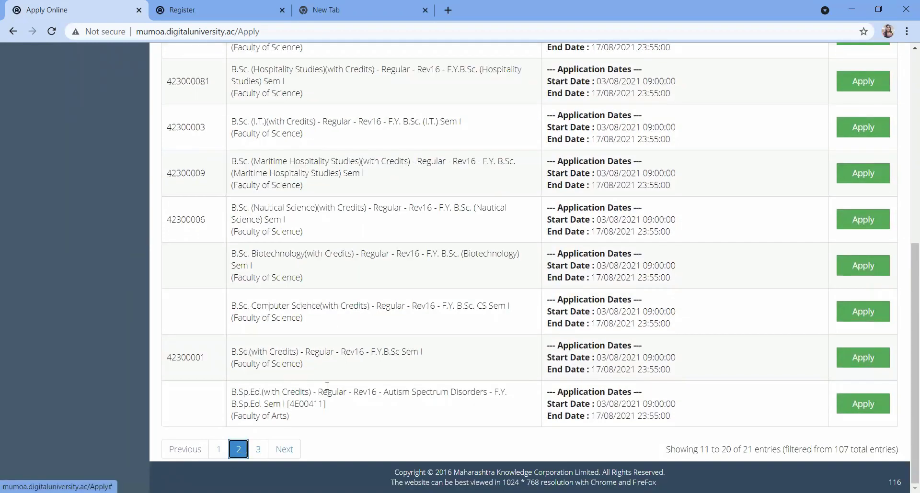
{"action": "scroll", "coordinate": [326, 386], "scroll_direction": "up", "scroll_amount": 3}
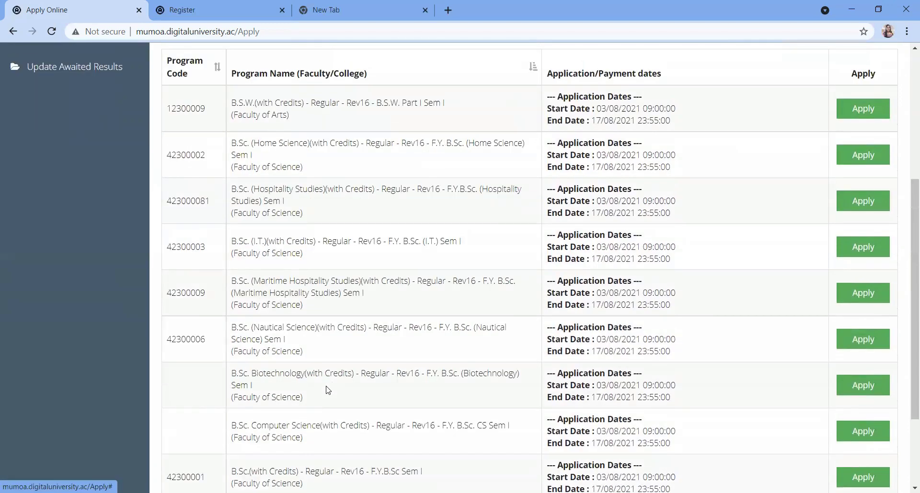
{"action": "scroll", "coordinate": [327, 390], "scroll_direction": "up", "scroll_amount": 1}
{"action": "scroll", "coordinate": [326, 391], "scroll_direction": "down", "scroll_amount": 2}
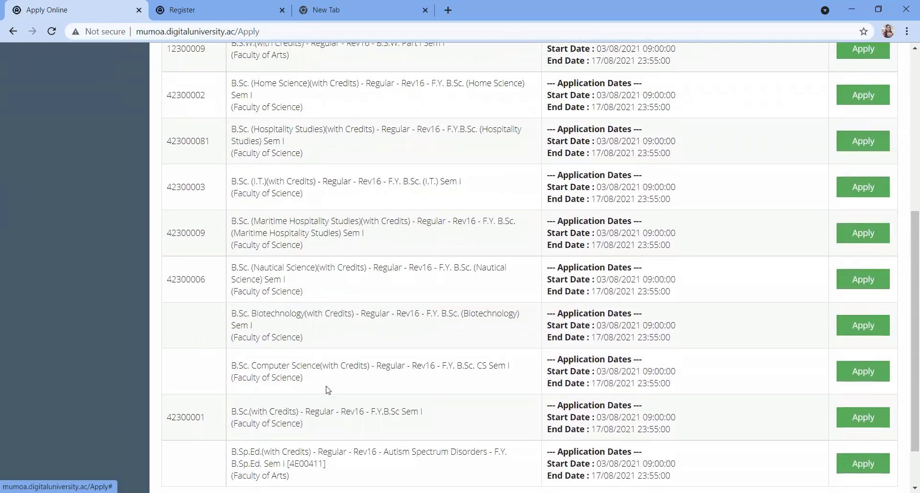
{"action": "scroll", "coordinate": [327, 391], "scroll_direction": "up", "scroll_amount": 3}
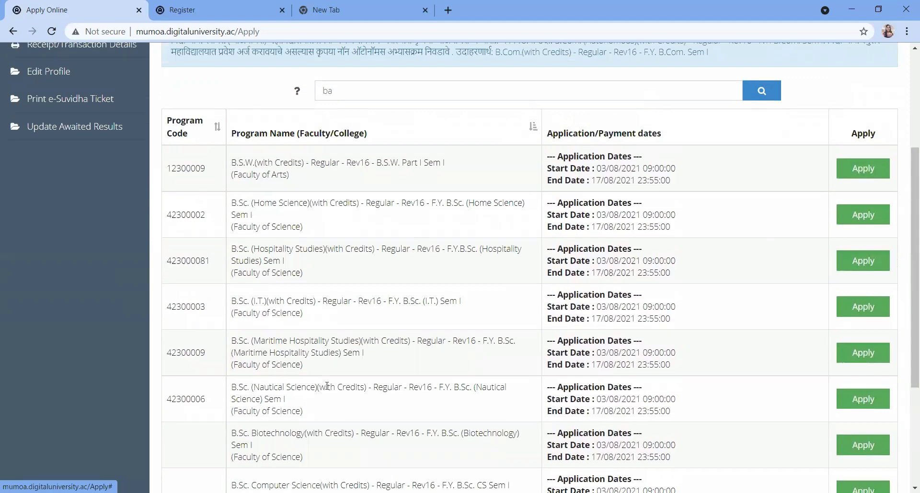
{"action": "scroll", "coordinate": [327, 388], "scroll_direction": "down", "scroll_amount": 1}
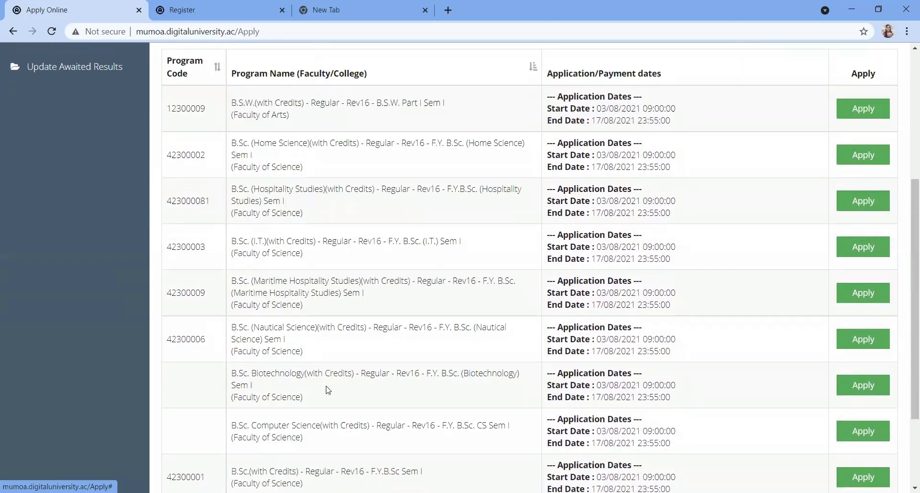
{"action": "scroll", "coordinate": [327, 391], "scroll_direction": "down", "scroll_amount": 1}
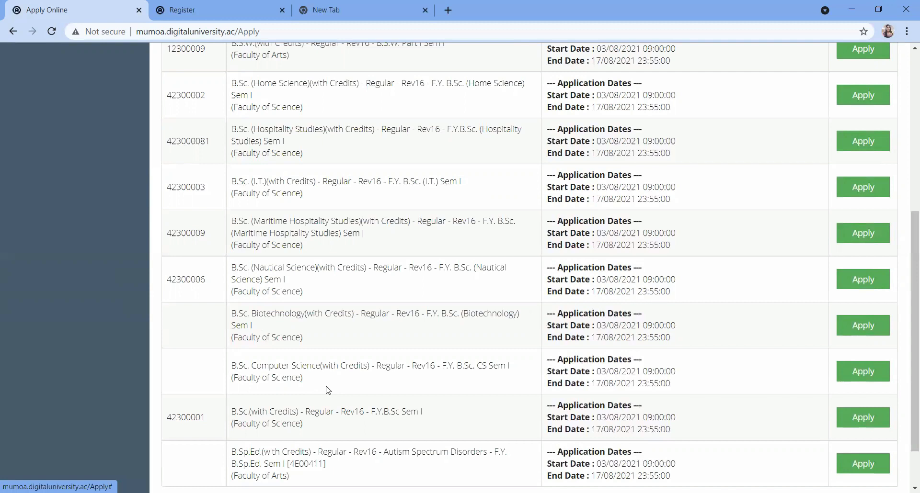
{"action": "scroll", "coordinate": [327, 390], "scroll_direction": "down", "scroll_amount": 1}
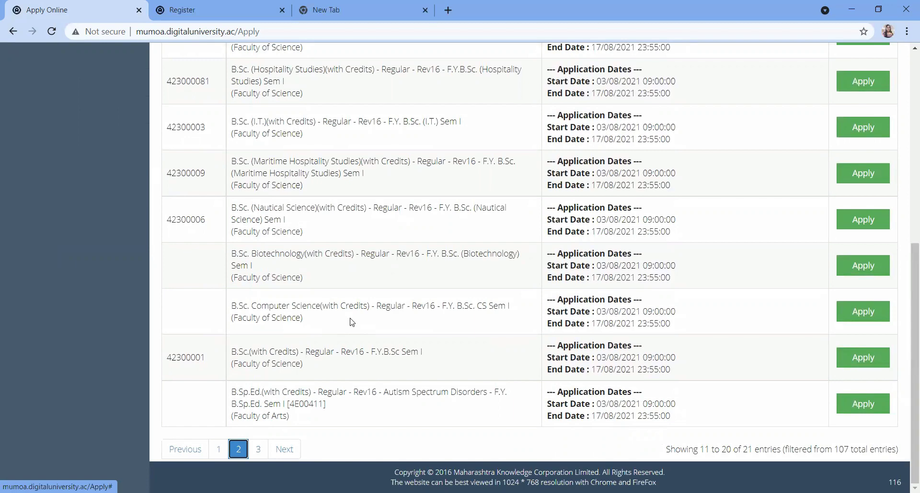
{"action": "left_click", "coordinate": [258, 453]}
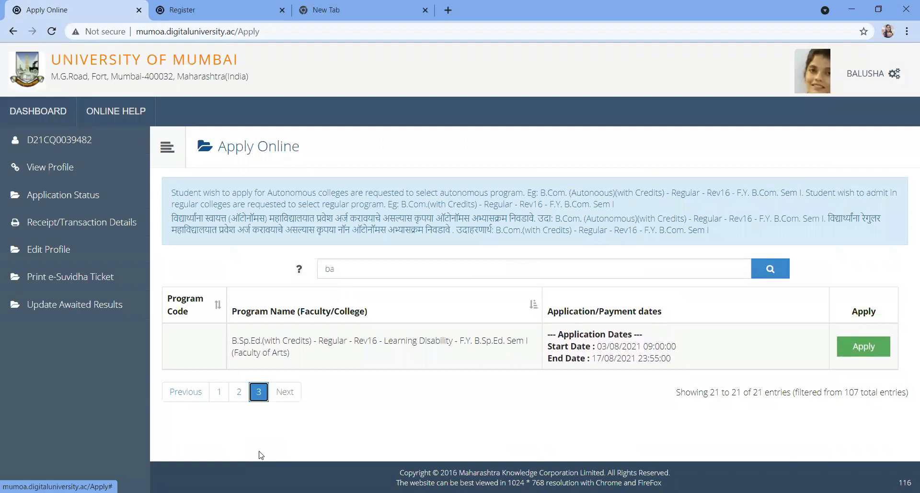
{"action": "left_click", "coordinate": [214, 391]}
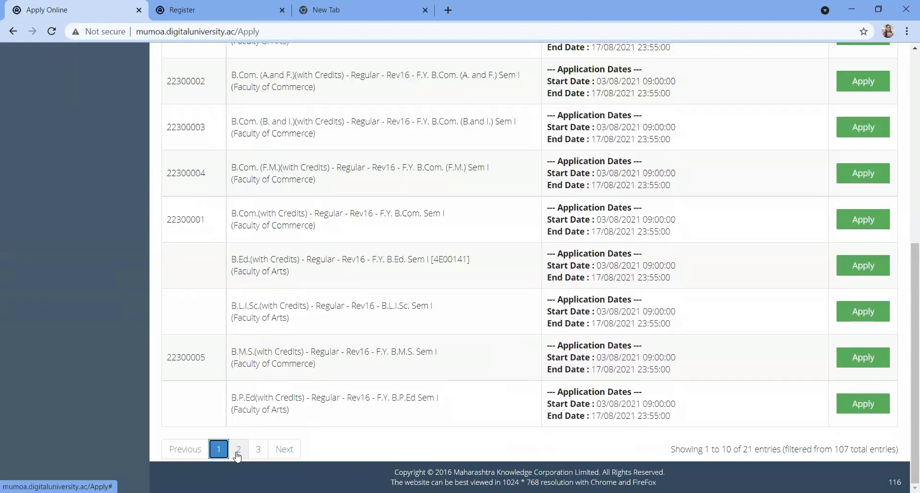
{"action": "left_click", "coordinate": [237, 454]}
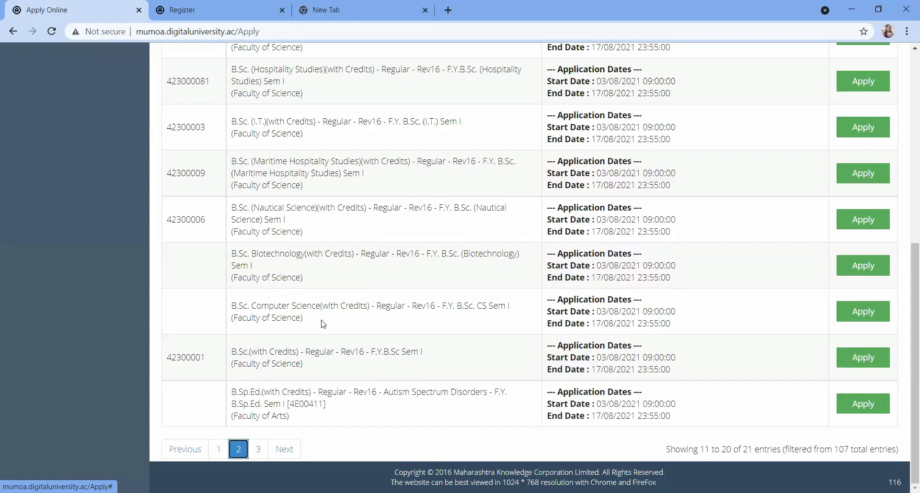
{"action": "scroll", "coordinate": [323, 325], "scroll_direction": "up", "scroll_amount": 8}
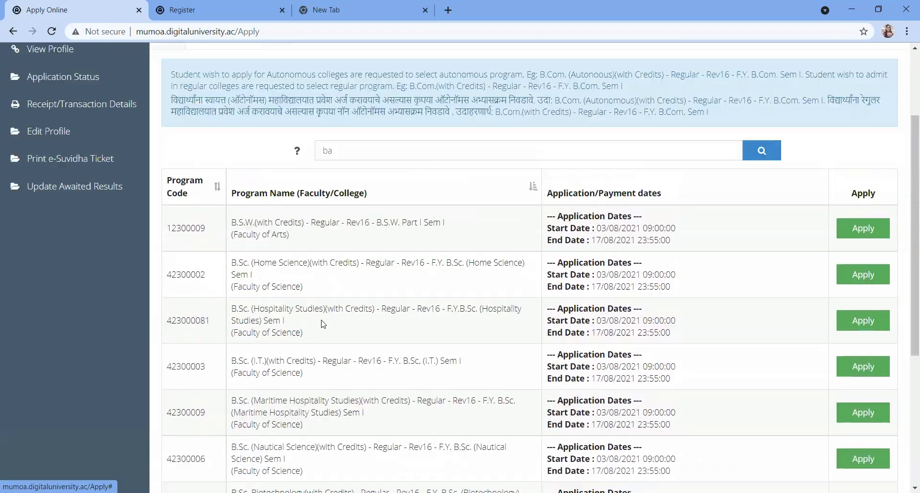
{"action": "scroll", "coordinate": [323, 324], "scroll_direction": "down", "scroll_amount": 2}
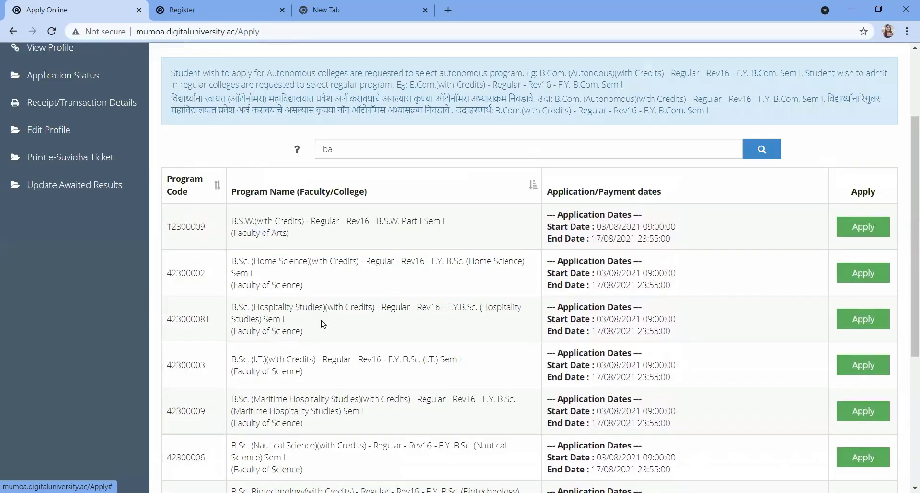
{"action": "scroll", "coordinate": [323, 320], "scroll_direction": "up", "scroll_amount": 1}
{"action": "scroll", "coordinate": [322, 320], "scroll_direction": "down", "scroll_amount": 1}
{"action": "scroll", "coordinate": [324, 325], "scroll_direction": "down", "scroll_amount": 1}
{"action": "scroll", "coordinate": [322, 351], "scroll_direction": "down", "scroll_amount": 3}
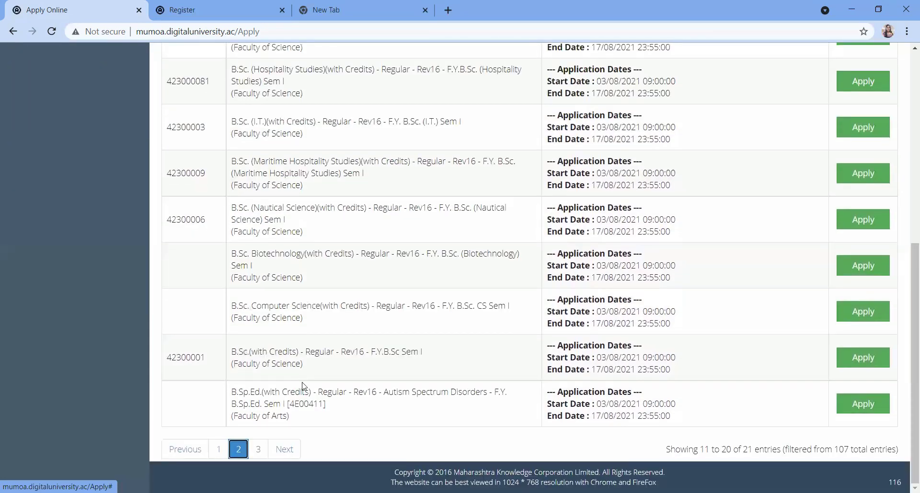
{"action": "left_click", "coordinate": [211, 453]}
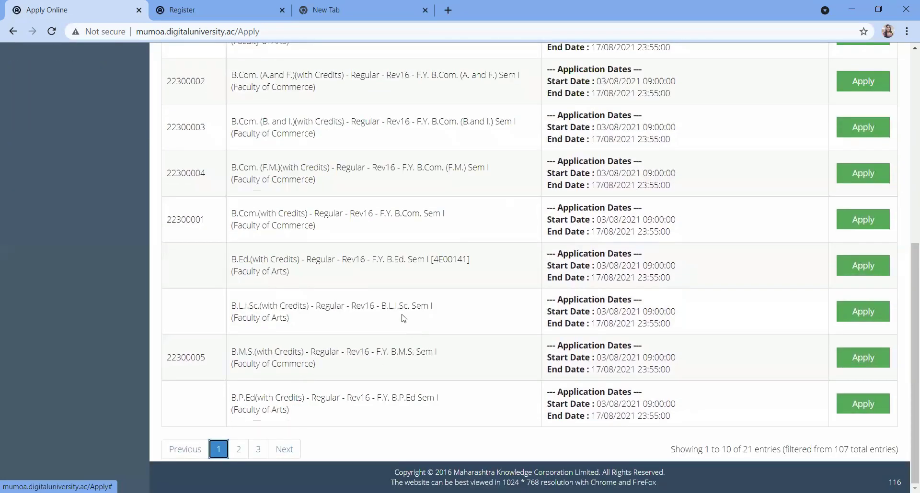
{"action": "scroll", "coordinate": [401, 316], "scroll_direction": "up", "scroll_amount": 2}
{"action": "scroll", "coordinate": [401, 316], "scroll_direction": "up", "scroll_amount": 2}
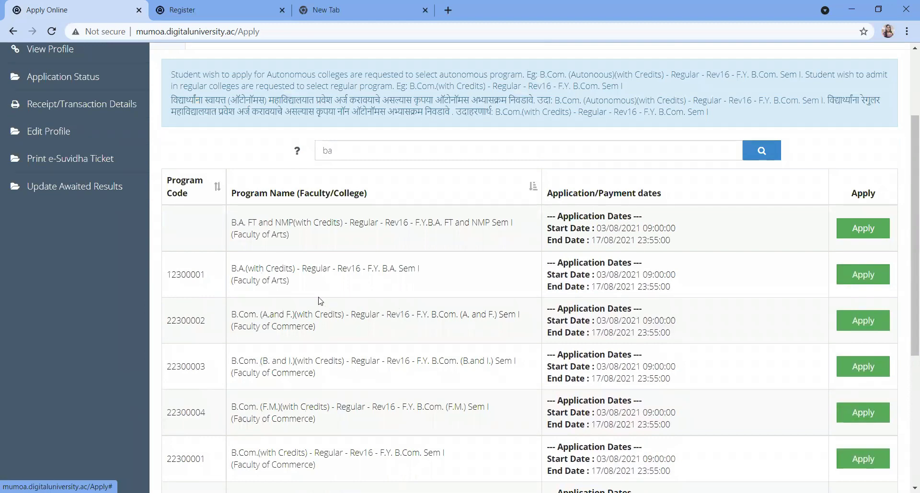
{"action": "scroll", "coordinate": [320, 301], "scroll_direction": "down", "scroll_amount": 1}
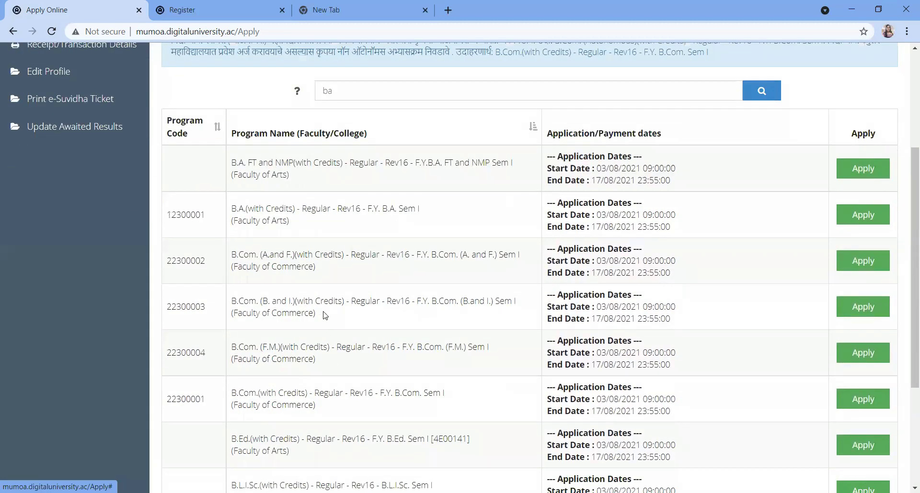
{"action": "scroll", "coordinate": [397, 372], "scroll_direction": "down", "scroll_amount": 1}
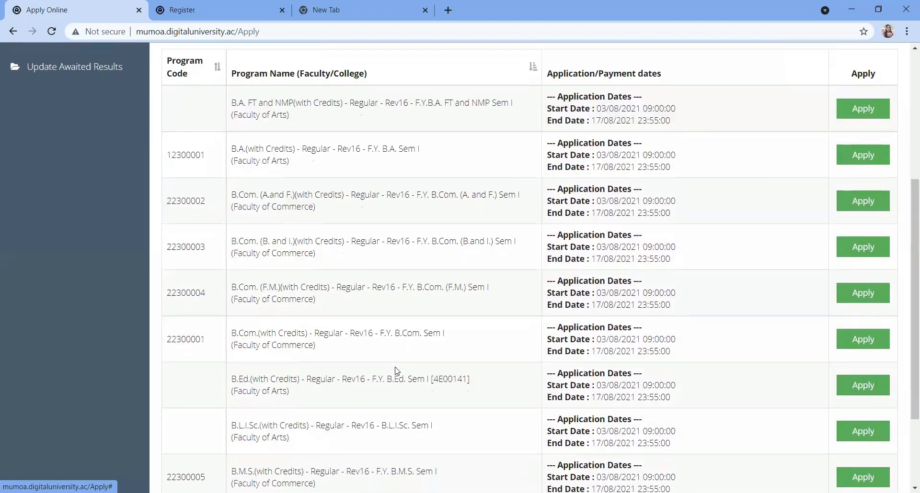
{"action": "scroll", "coordinate": [397, 372], "scroll_direction": "up", "scroll_amount": 1}
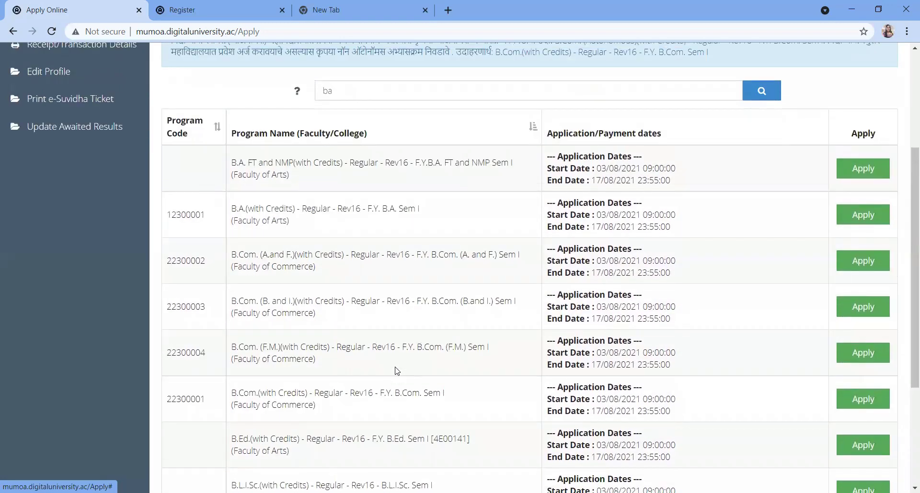
{"action": "scroll", "coordinate": [397, 371], "scroll_direction": "up", "scroll_amount": 2}
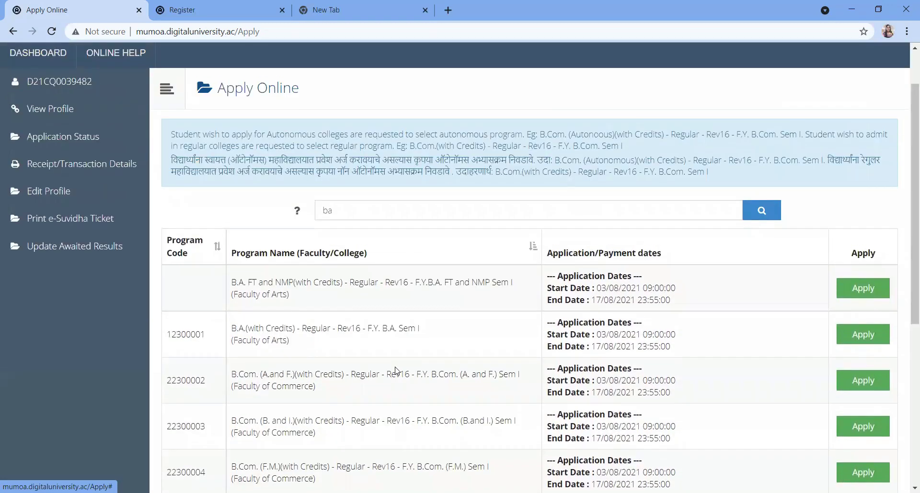
{"action": "scroll", "coordinate": [397, 371], "scroll_direction": "down", "scroll_amount": 2}
{"action": "scroll", "coordinate": [397, 371], "scroll_direction": "down", "scroll_amount": 2}
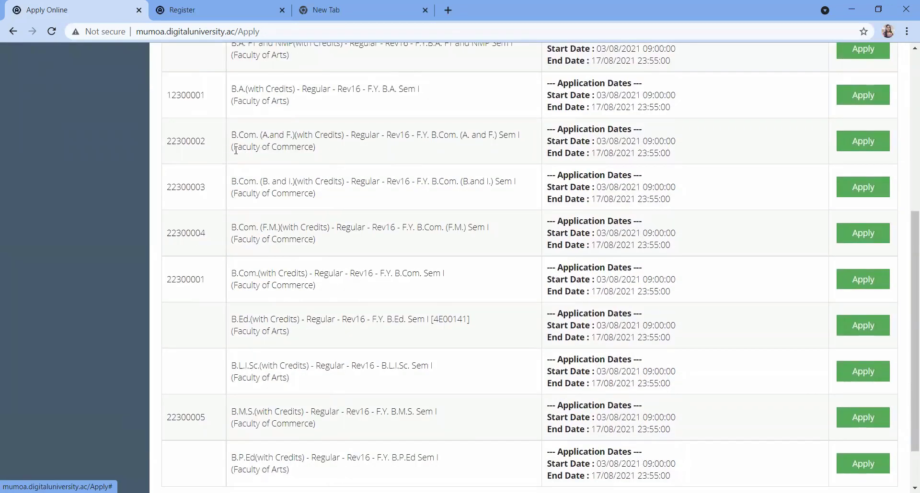
- Apply for B.Com. (A.and F.) and agree to the Minimum Eligibility Criteria
{"action": "left_click", "coordinate": [857, 140]}
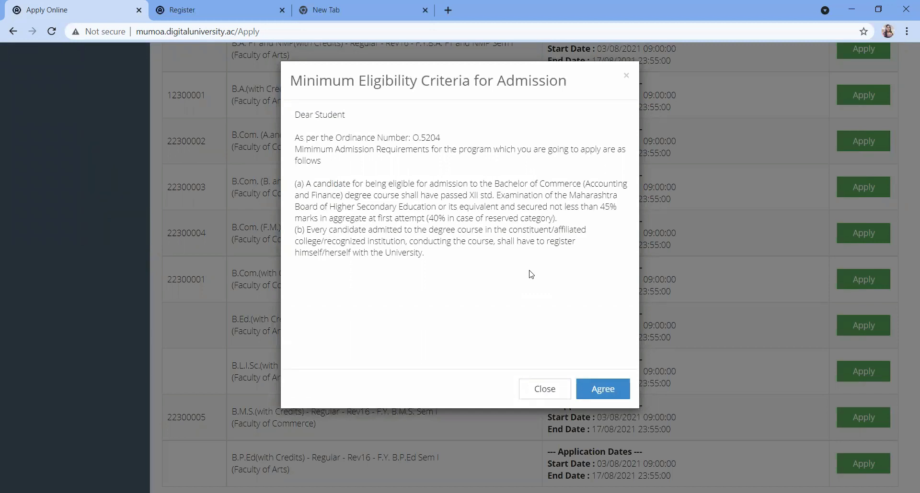
{"action": "left_click", "coordinate": [605, 390]}
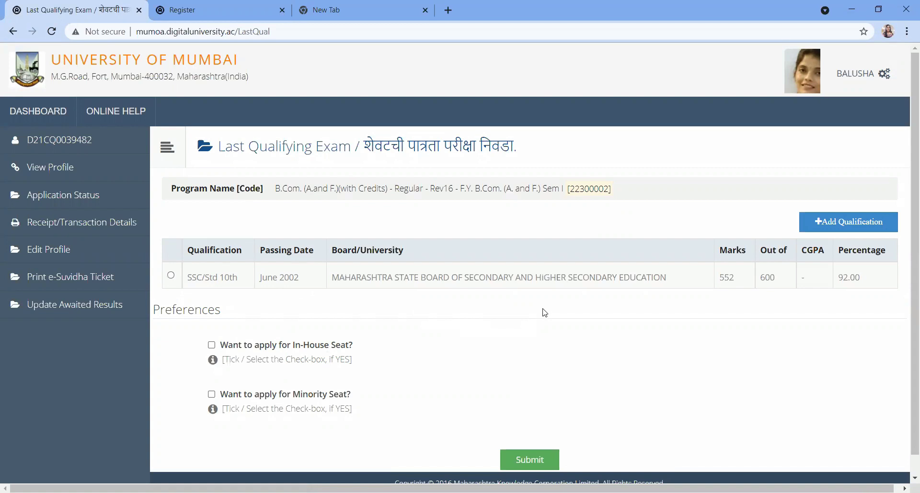
- Add a qualification and start entering the HSC/Std 12th details
{"action": "left_click", "coordinate": [827, 226]}
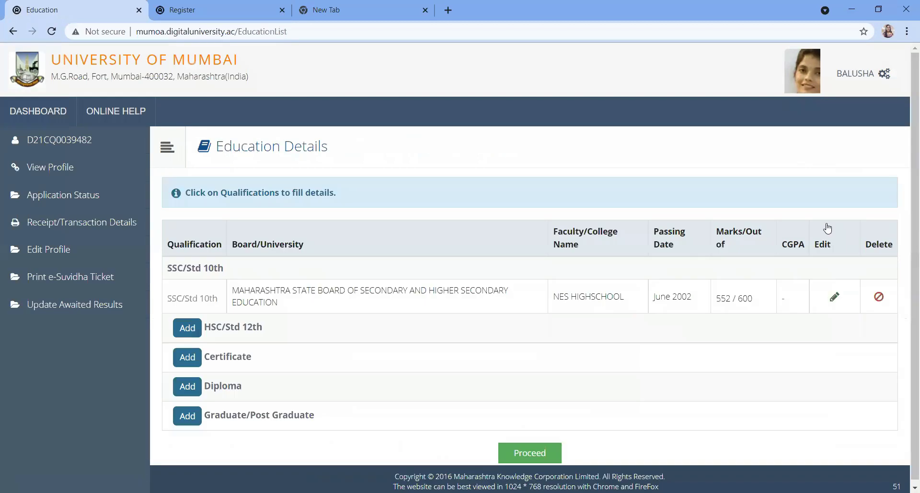
{"action": "left_click", "coordinate": [186, 329]}
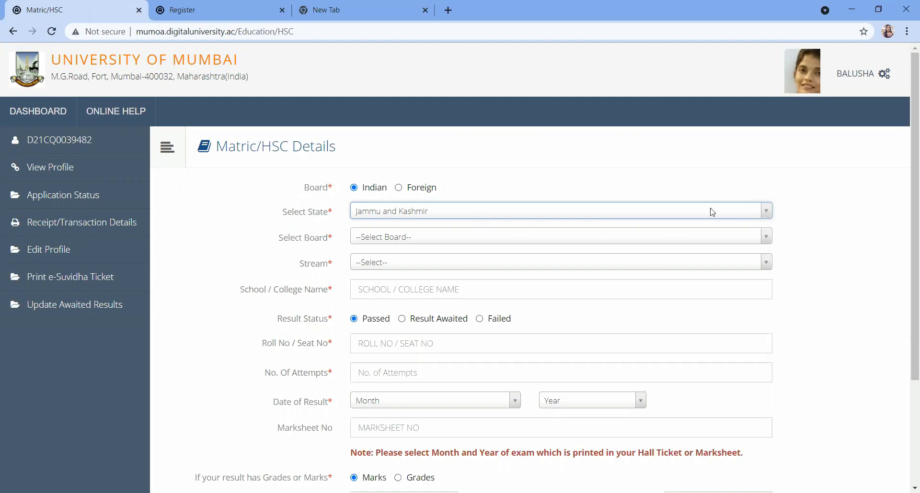
- Set the HSC state to Maharashtra
{"action": "left_click", "coordinate": [508, 211]}
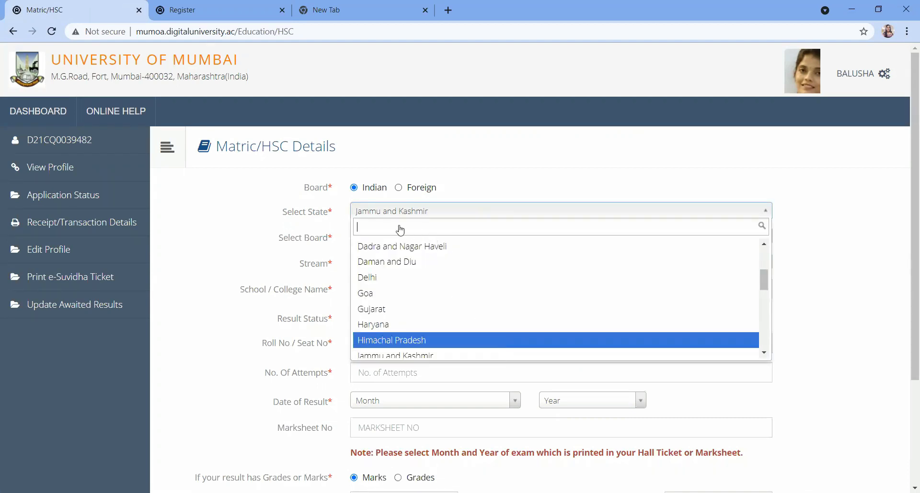
{"action": "type", "text": "mmmm"}
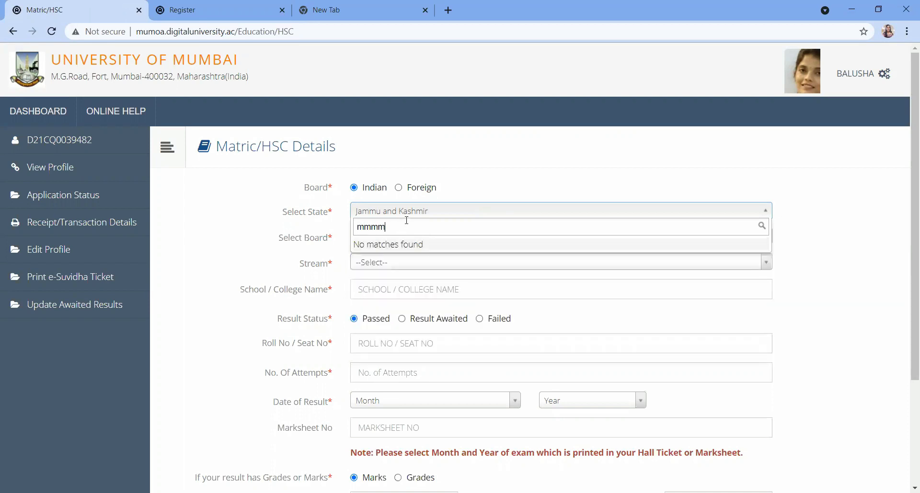
{"action": "key", "text": "BackSpace"}
{"action": "key", "text": "BackSpace"}
{"action": "key", "text": "BackSpace"}
{"action": "key", "text": "BackSpace"}
{"action": "key", "text": "BackSpace"}
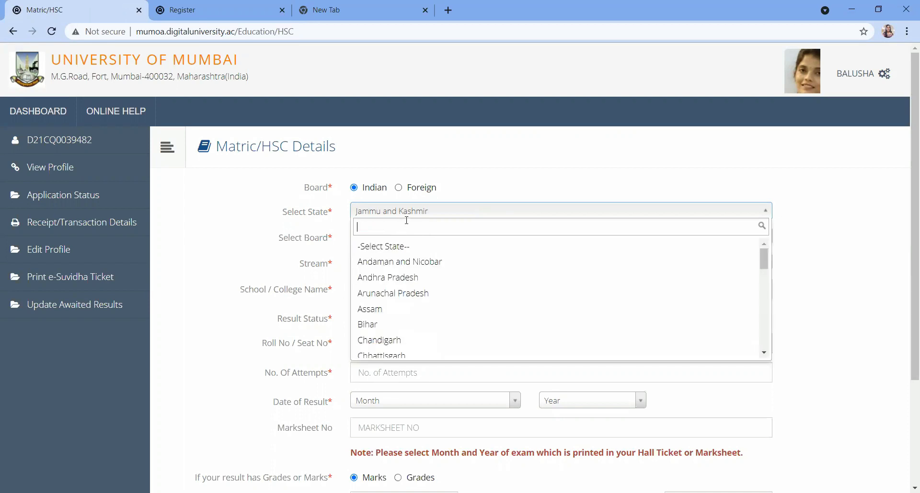
{"action": "type", "text": "m"}
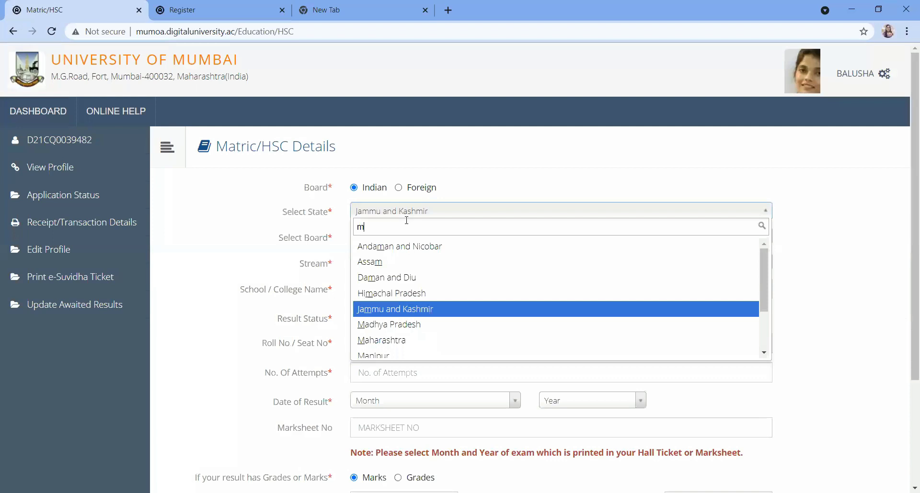
{"action": "type", "text": "a"}
{"action": "left_click", "coordinate": [413, 311]}
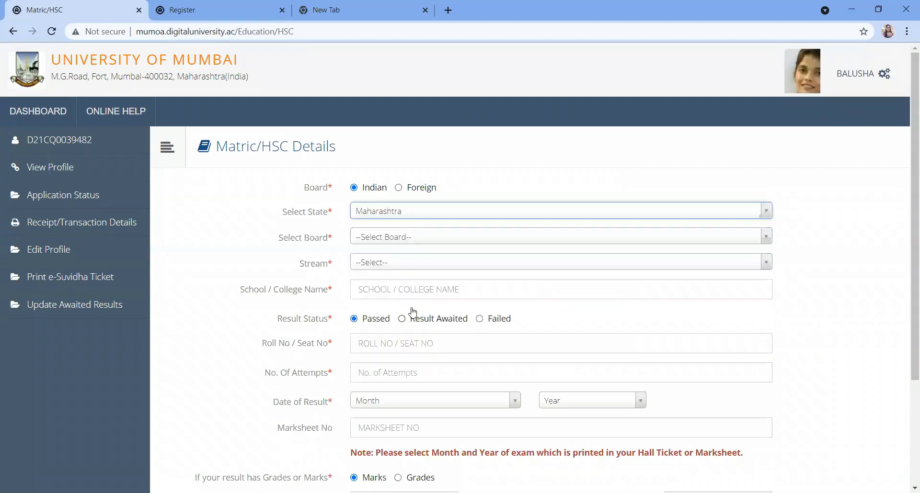
- Choose the Maharashtra State secondary and higher secondary board and the Commerce stream
{"action": "left_click", "coordinate": [746, 235]}
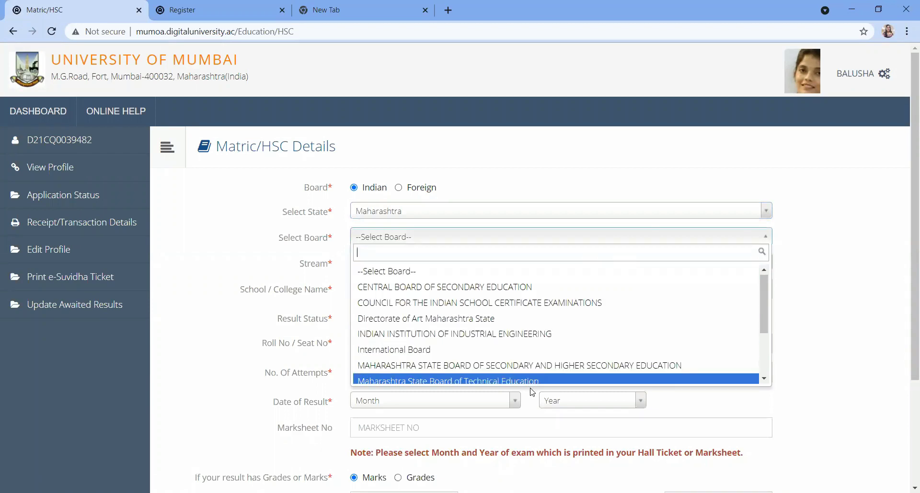
{"action": "left_click", "coordinate": [542, 365]}
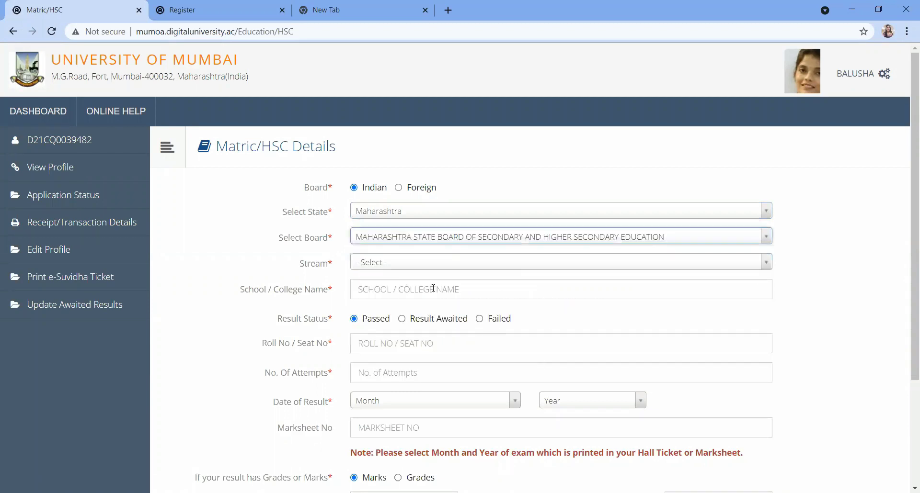
{"action": "left_click", "coordinate": [765, 262]}
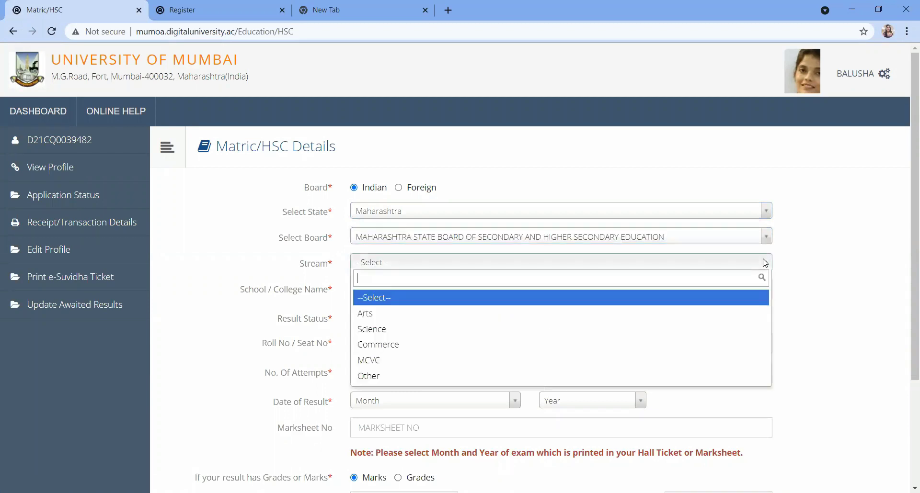
{"action": "left_click", "coordinate": [451, 344]}
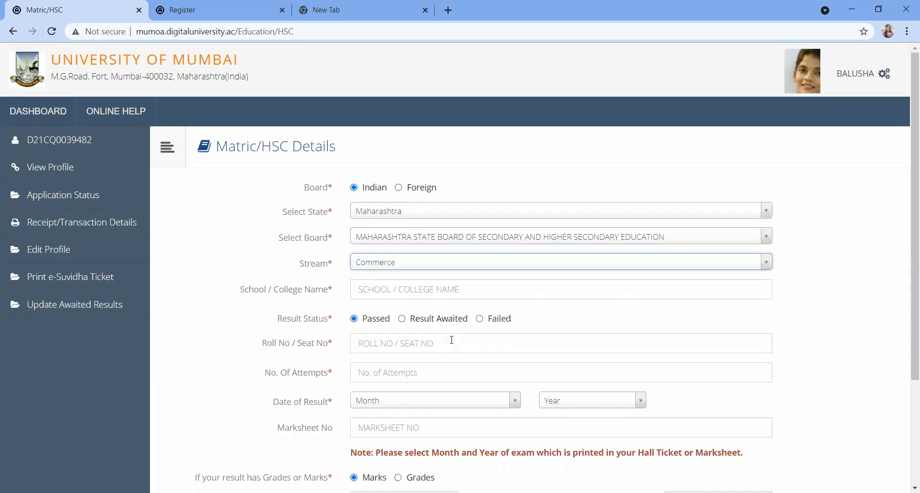
- Enter school NKE JR COLLEGE, the roll number, and 1 attempt
{"action": "scroll", "coordinate": [451, 340], "scroll_direction": "down", "scroll_amount": 1}
{"action": "left_click", "coordinate": [404, 228]}
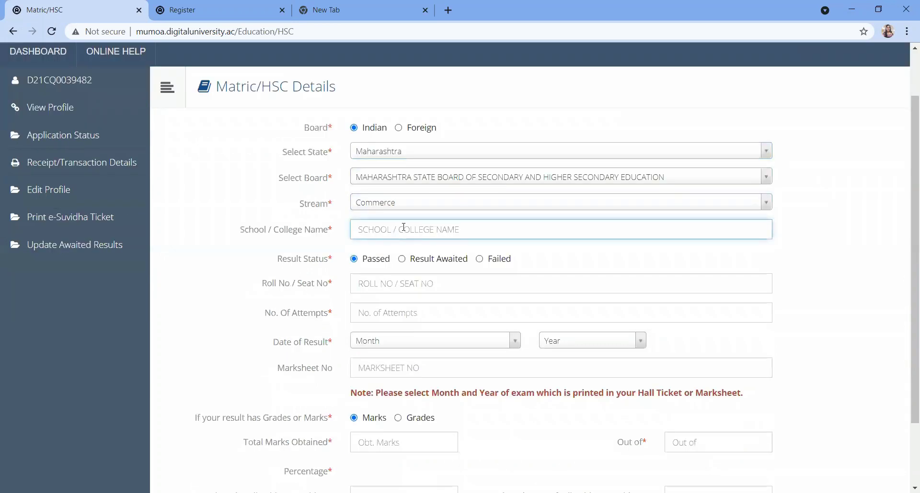
{"action": "type", "text": "NKE JR COLLEGE"}
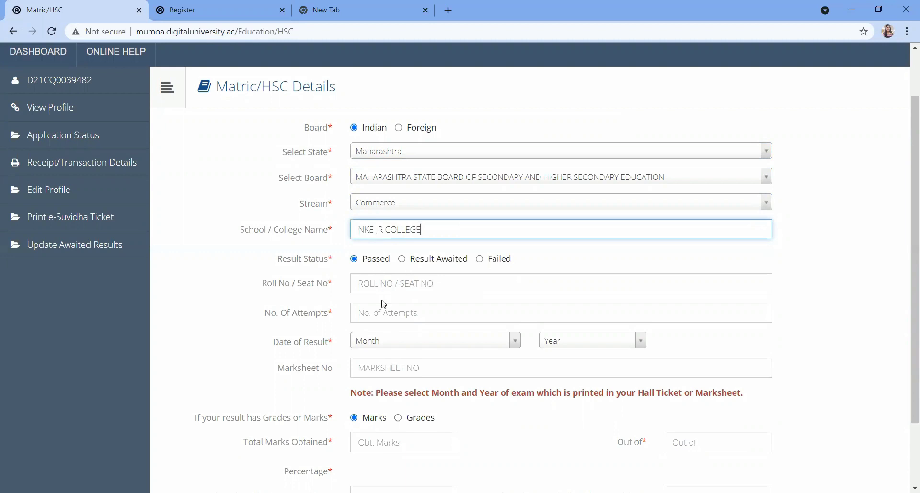
{"action": "left_click", "coordinate": [383, 284]}
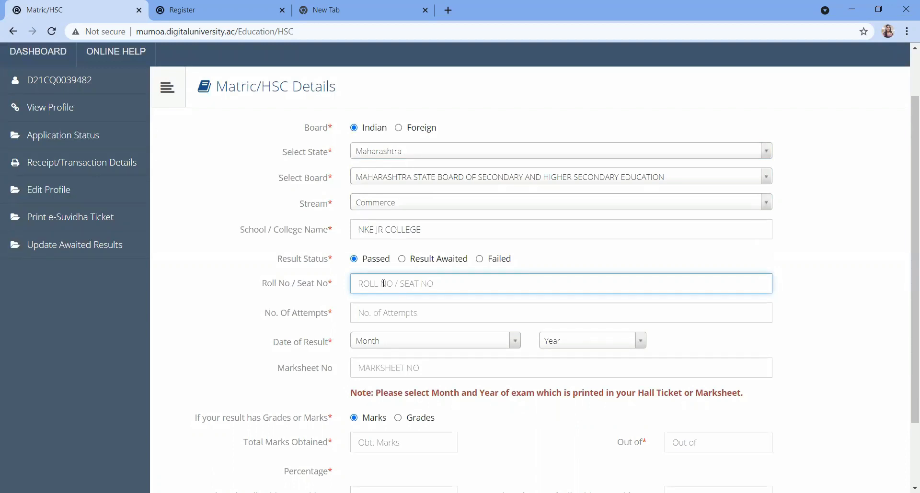
{"action": "left_click", "coordinate": [378, 313]}
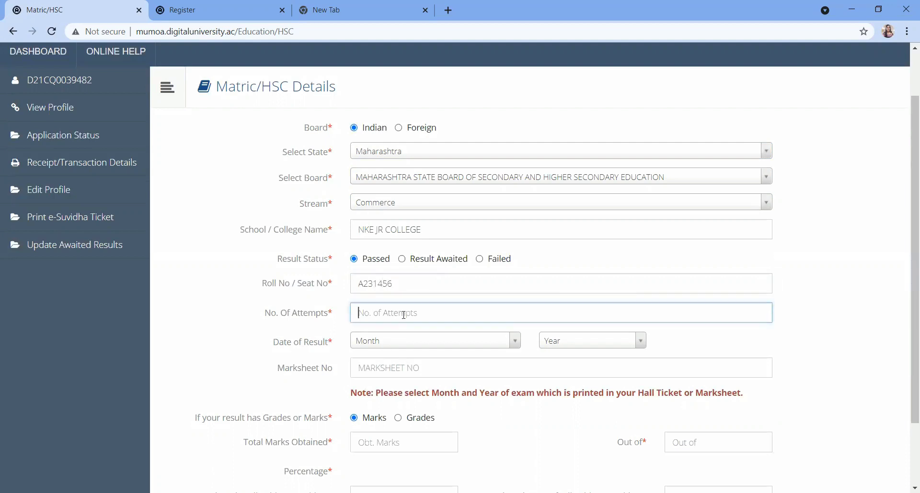
{"action": "type", "text": "1"}
- Set the HSC result date to August 2021
{"action": "left_click", "coordinate": [404, 340]}
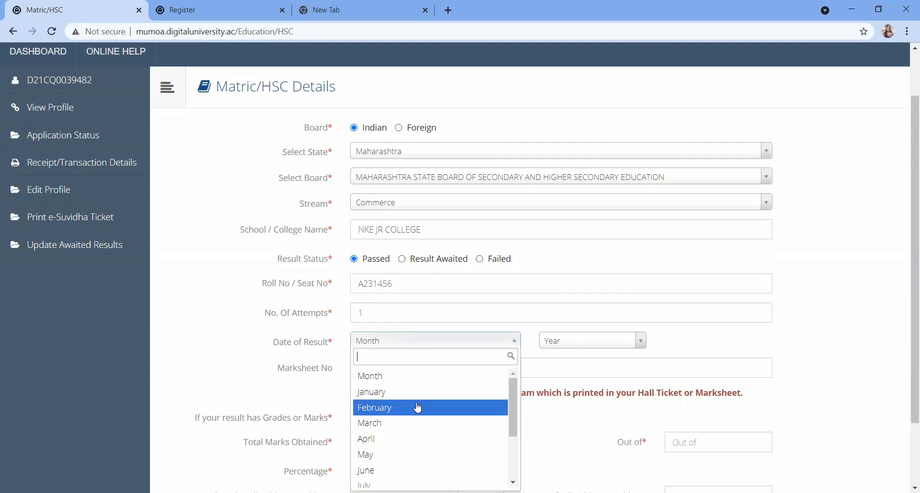
{"action": "scroll", "coordinate": [394, 448], "scroll_direction": "down", "scroll_amount": 1}
{"action": "scroll", "coordinate": [394, 448], "scroll_direction": "down", "scroll_amount": 1}
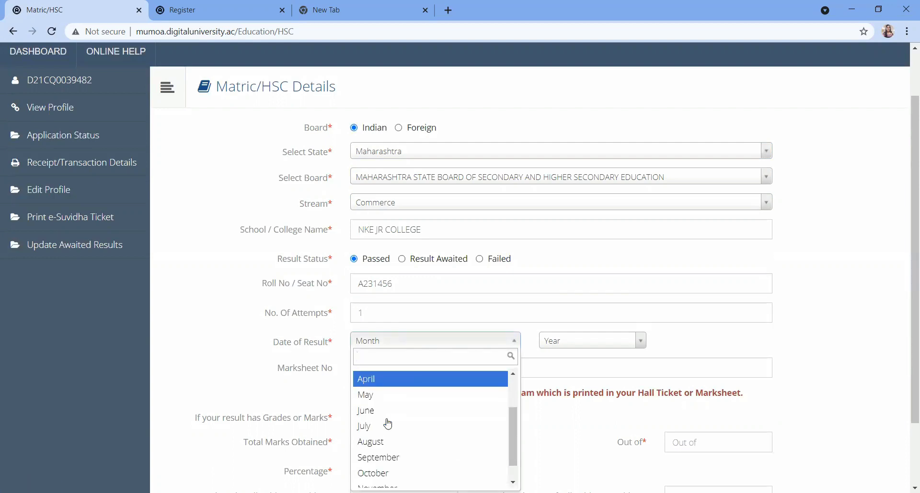
{"action": "left_click", "coordinate": [396, 426]}
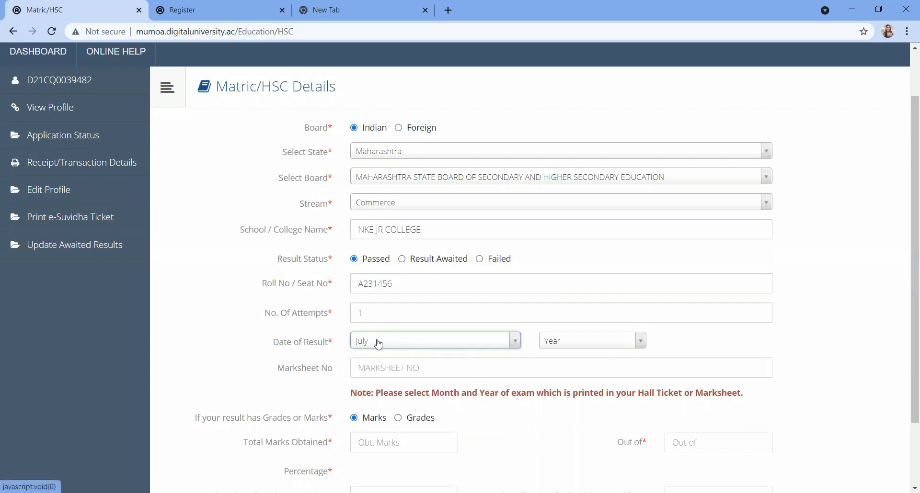
{"action": "left_click", "coordinate": [513, 342]}
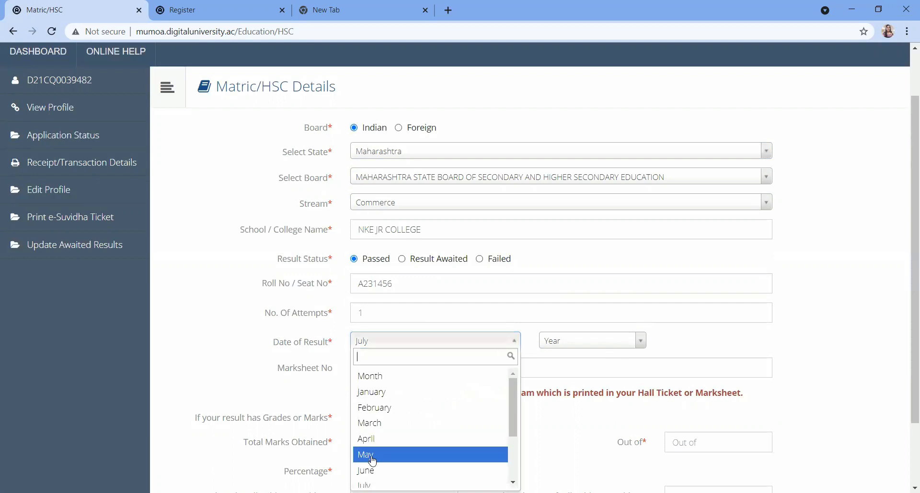
{"action": "scroll", "coordinate": [384, 431], "scroll_direction": "down", "scroll_amount": 2}
{"action": "left_click", "coordinate": [374, 415]}
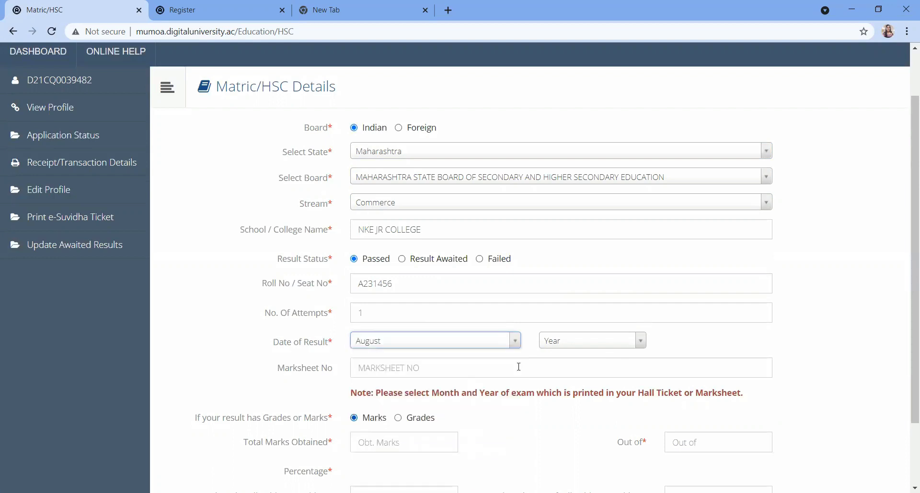
{"action": "left_click", "coordinate": [635, 344]}
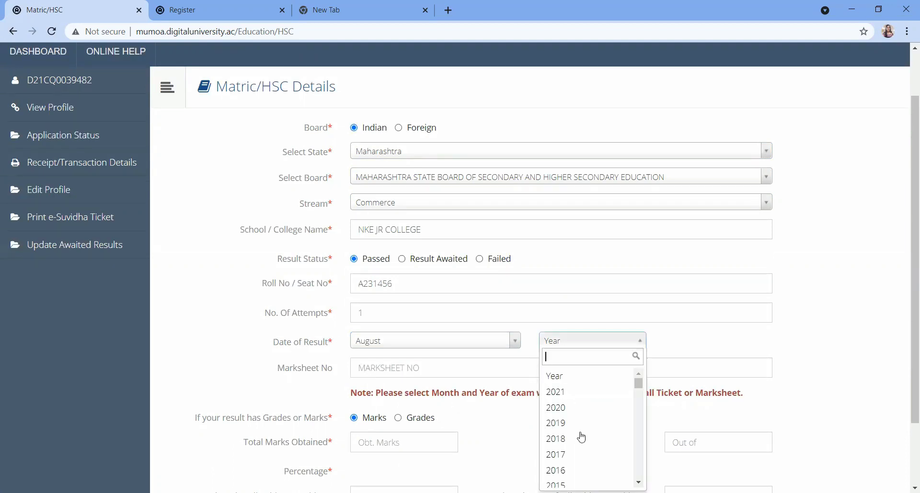
{"action": "scroll", "coordinate": [562, 448], "scroll_direction": "down", "scroll_amount": 4}
{"action": "scroll", "coordinate": [563, 449], "scroll_direction": "down", "scroll_amount": 2}
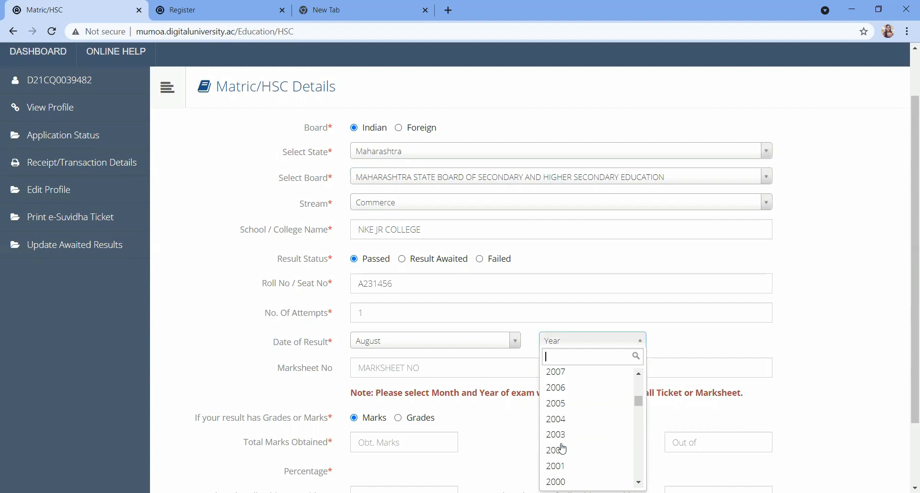
{"action": "scroll", "coordinate": [563, 449], "scroll_direction": "up", "scroll_amount": 5}
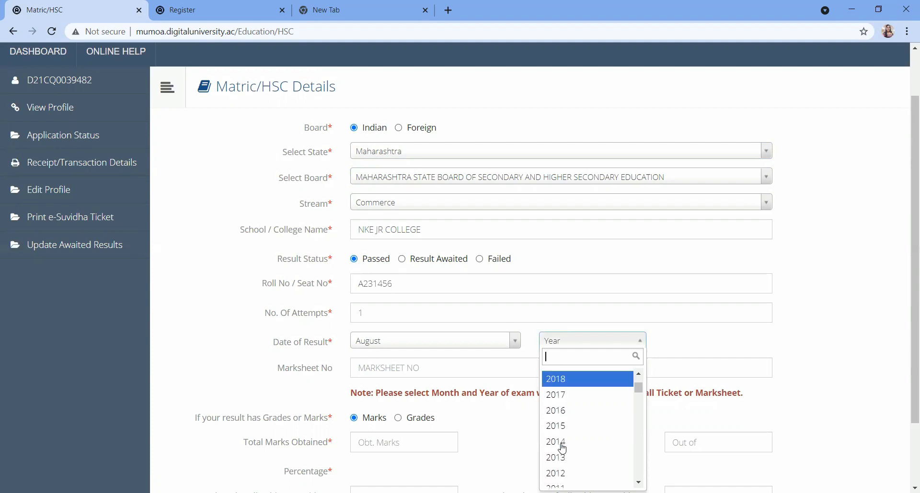
{"action": "scroll", "coordinate": [563, 449], "scroll_direction": "down", "scroll_amount": 1}
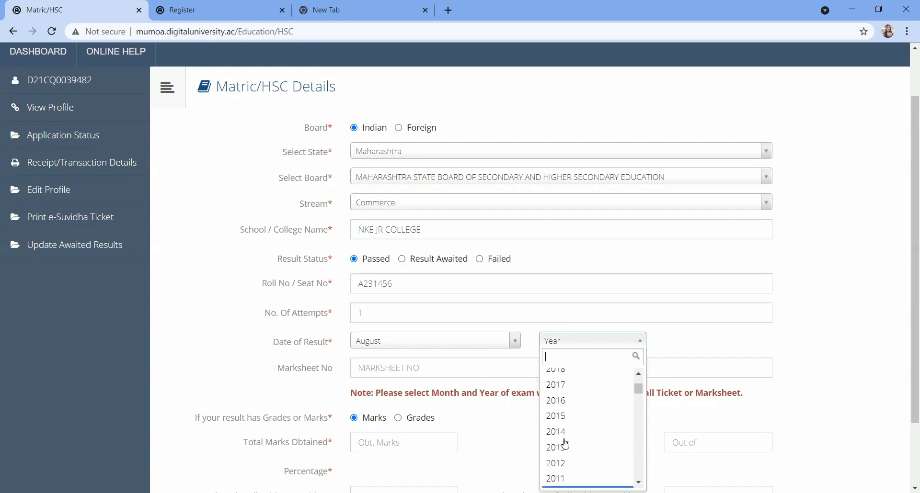
{"action": "scroll", "coordinate": [566, 443], "scroll_direction": "up", "scroll_amount": 2}
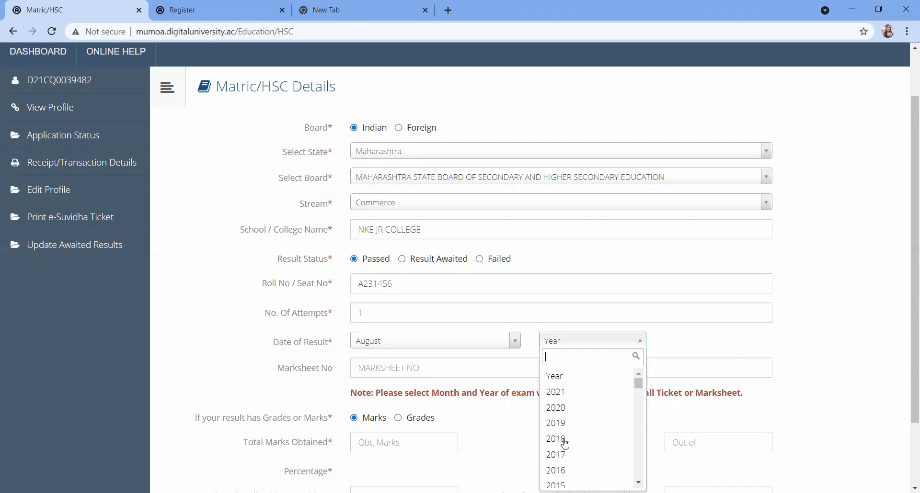
{"action": "left_click", "coordinate": [564, 392]}
- Enter 550 marks obtained out of 600, giving 91.67 %
{"action": "left_click", "coordinate": [428, 370]}
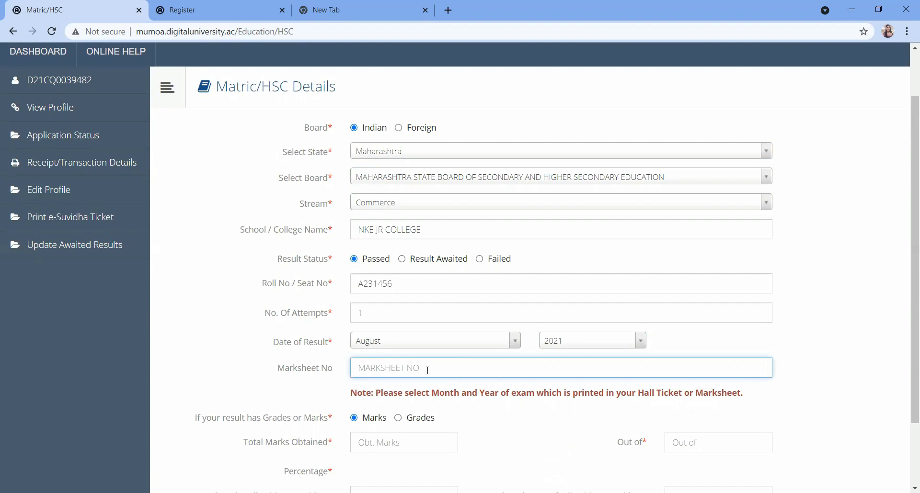
{"action": "scroll", "coordinate": [426, 372], "scroll_direction": "down", "scroll_amount": 2}
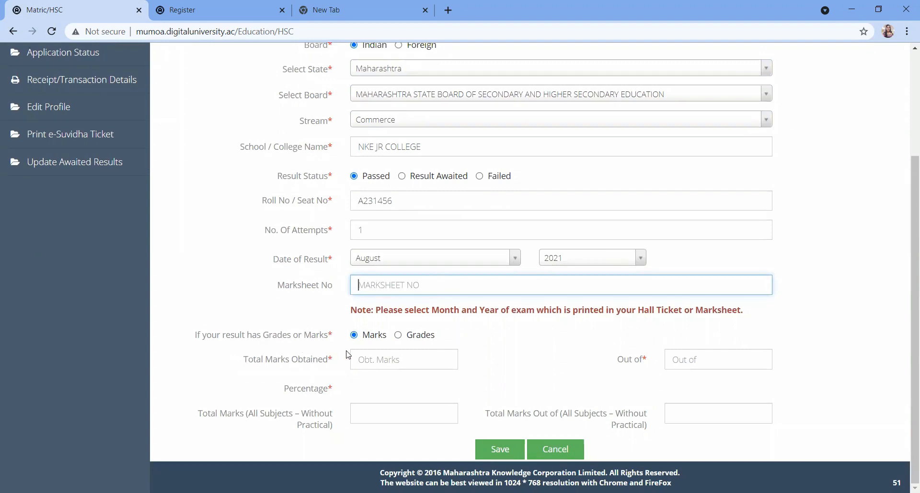
{"action": "left_click", "coordinate": [383, 364]}
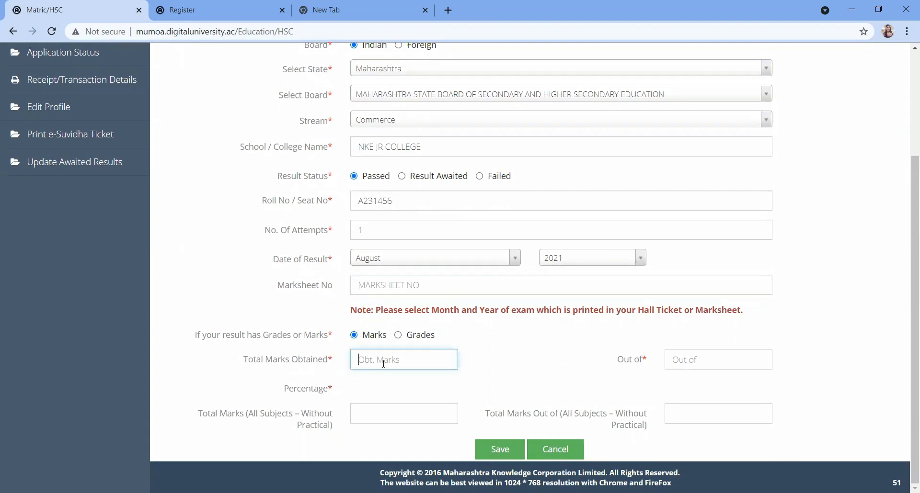
{"action": "type", "text": "550"}
{"action": "left_click", "coordinate": [703, 350]}
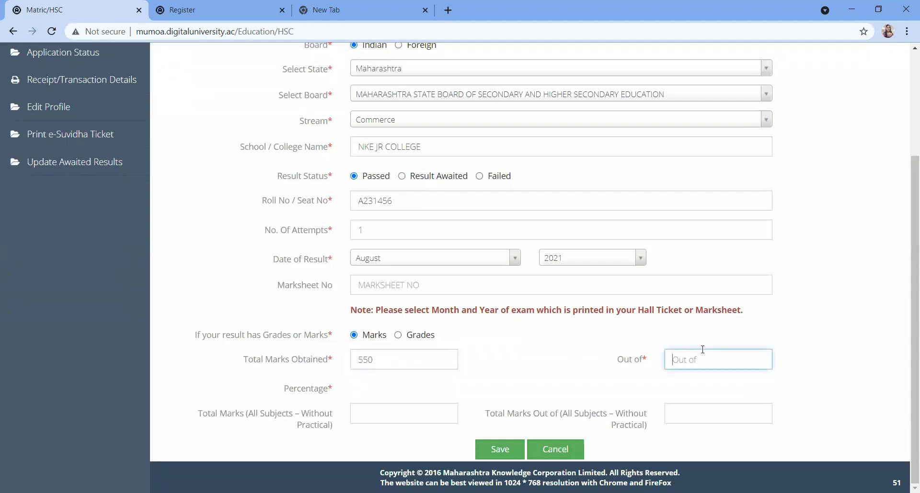
{"action": "type", "text": "600"}
{"action": "left_click", "coordinate": [406, 421]}
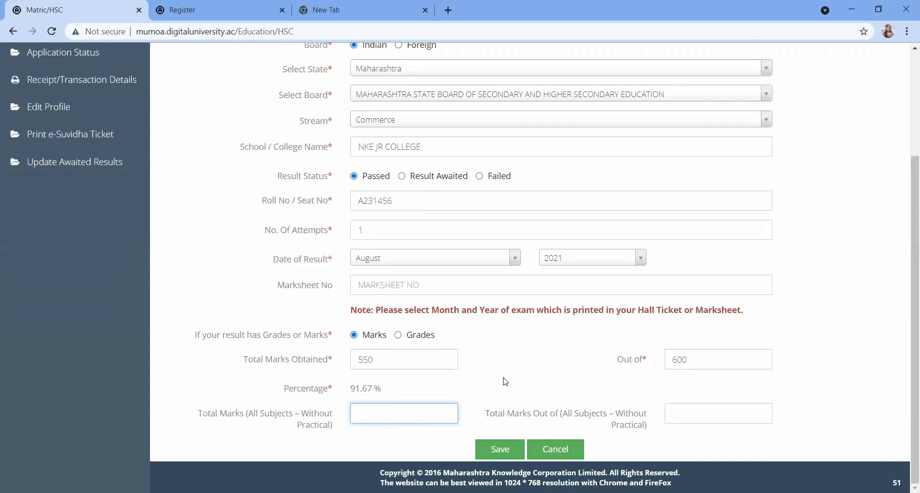
{"action": "scroll", "coordinate": [488, 355], "scroll_direction": "up", "scroll_amount": 2}
{"action": "scroll", "coordinate": [488, 355], "scroll_direction": "down", "scroll_amount": 3}
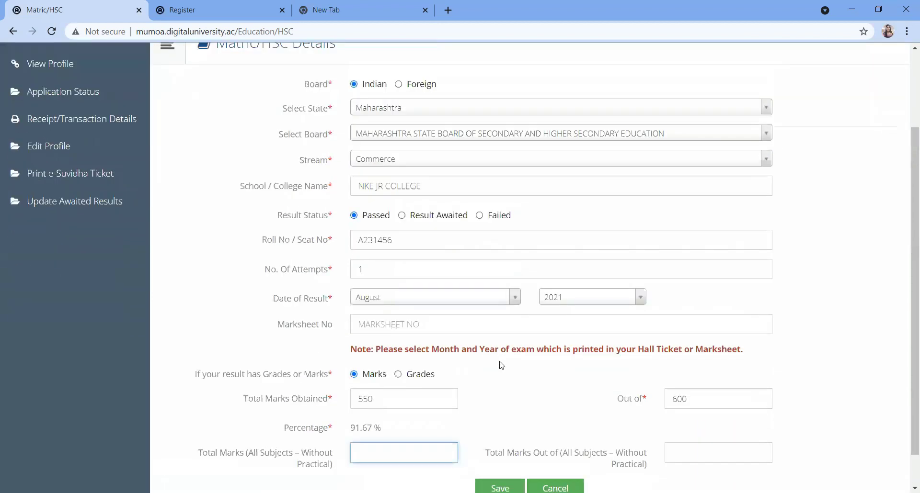
- Save the HSC qualification, proceed past Education Details, and open the Profile Summary
{"action": "left_click", "coordinate": [499, 449]}
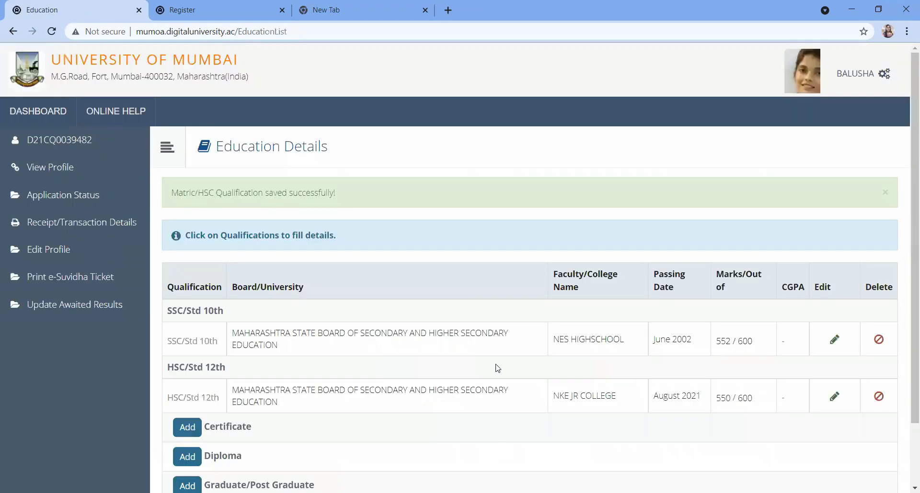
{"action": "scroll", "coordinate": [449, 423], "scroll_direction": "down", "scroll_amount": 2}
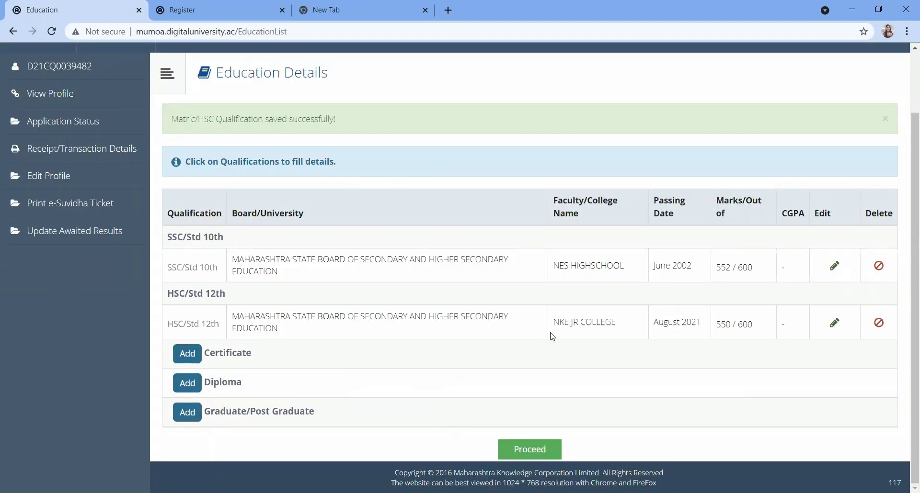
{"action": "left_click", "coordinate": [535, 453]}
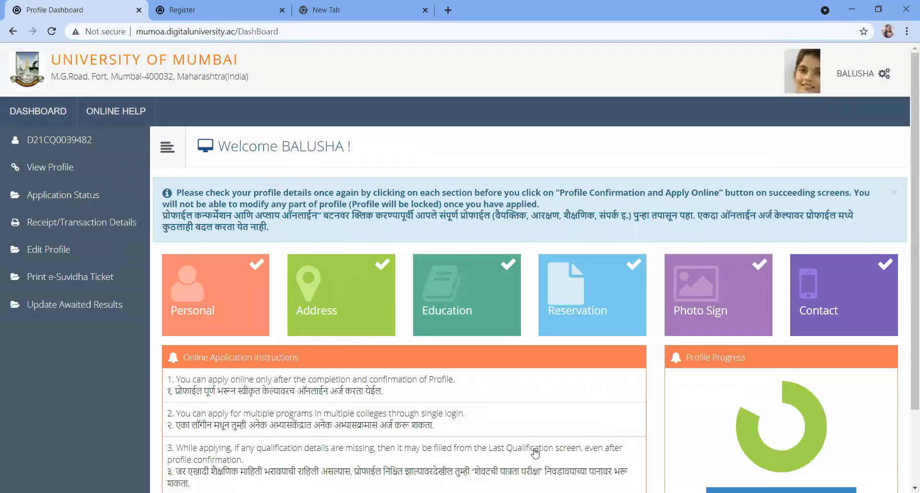
{"action": "scroll", "coordinate": [492, 419], "scroll_direction": "down", "scroll_amount": 2}
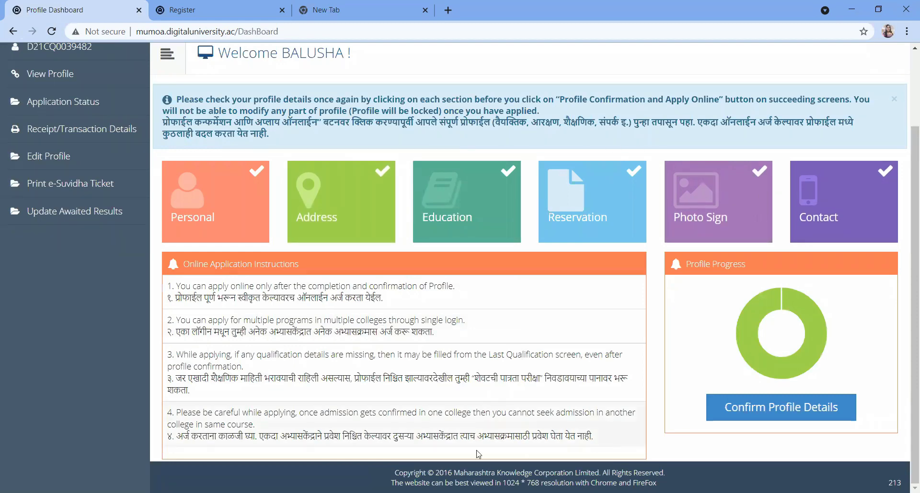
{"action": "left_click", "coordinate": [759, 412]}
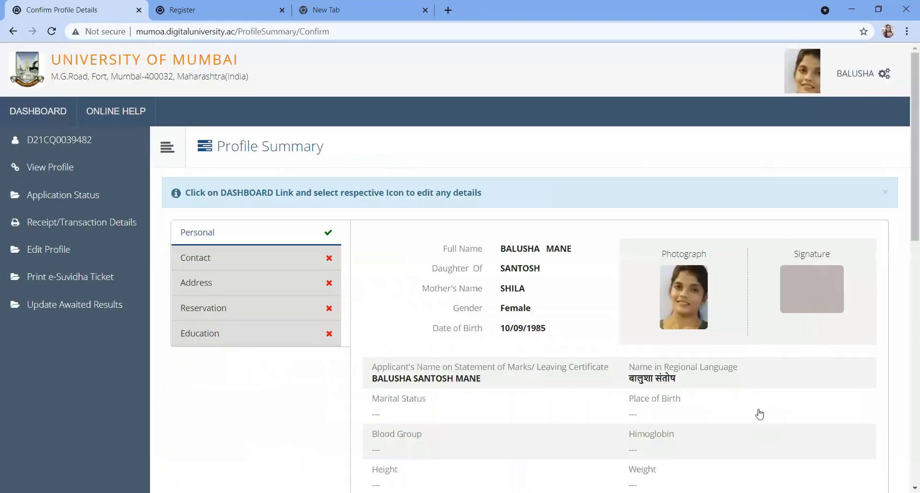
- Review the profile's contact and education details, confirm them, and proceed to apply online
{"action": "scroll", "coordinate": [499, 391], "scroll_direction": "down", "scroll_amount": 12}
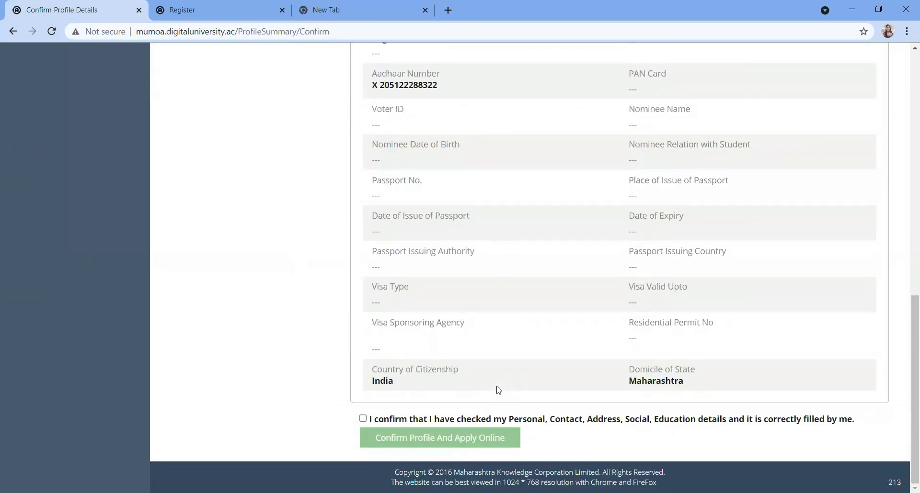
{"action": "scroll", "coordinate": [499, 390], "scroll_direction": "up", "scroll_amount": 4}
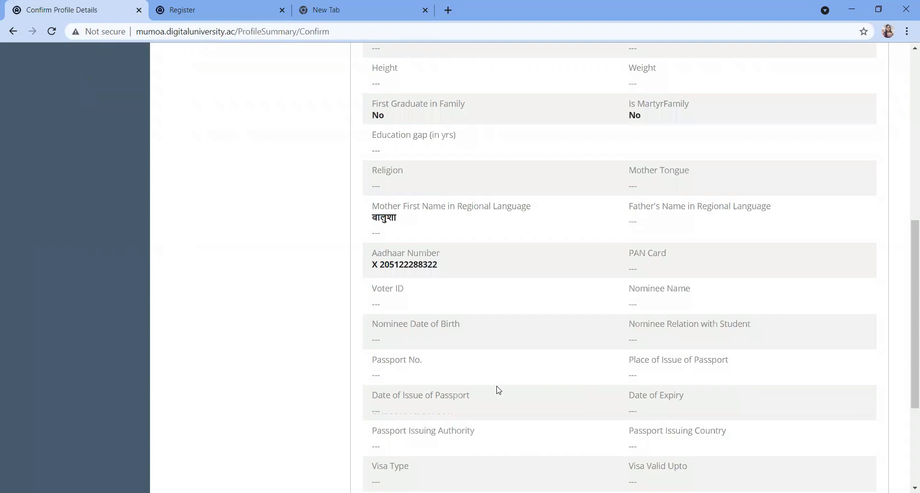
{"action": "scroll", "coordinate": [498, 390], "scroll_direction": "up", "scroll_amount": 5}
{"action": "scroll", "coordinate": [499, 390], "scroll_direction": "down", "scroll_amount": 6}
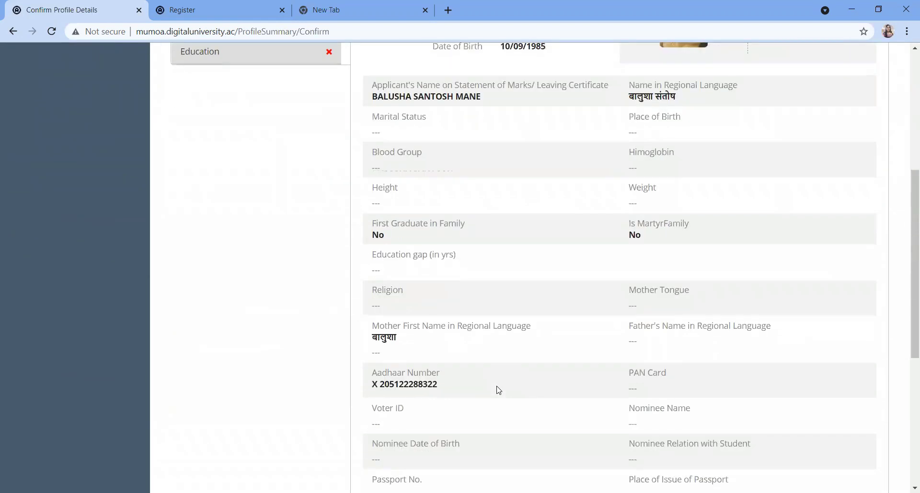
{"action": "scroll", "coordinate": [499, 391], "scroll_direction": "down", "scroll_amount": 3}
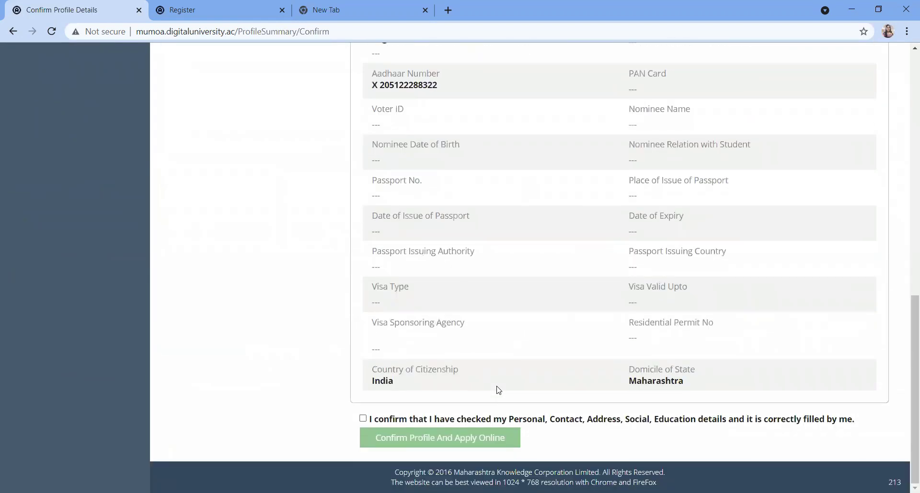
{"action": "scroll", "coordinate": [498, 390], "scroll_direction": "up", "scroll_amount": 12}
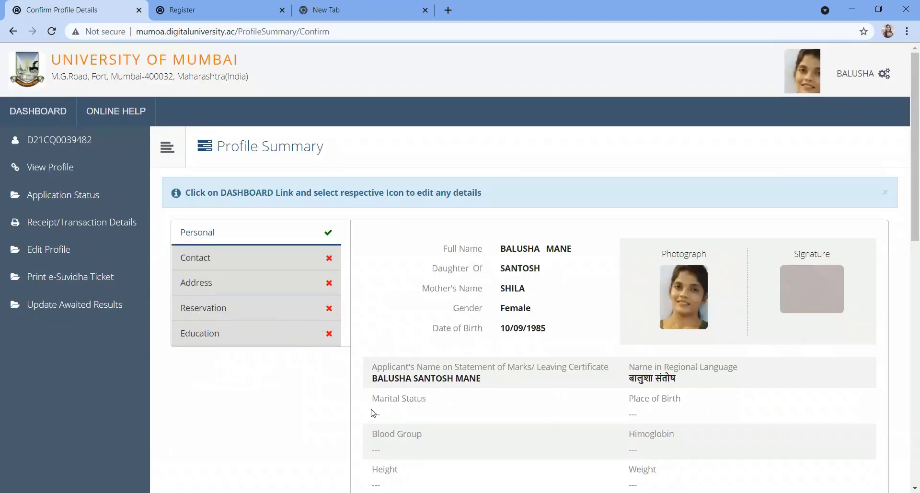
{"action": "left_click", "coordinate": [259, 258]}
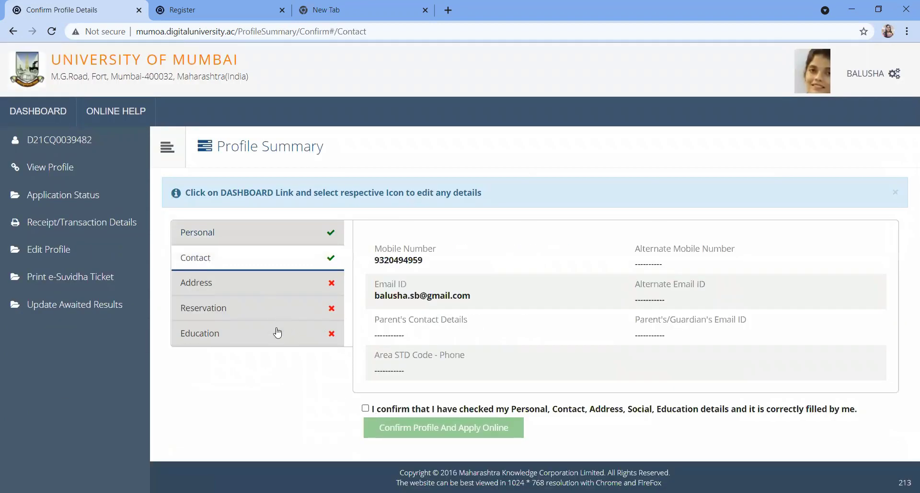
{"action": "left_click", "coordinate": [278, 334]}
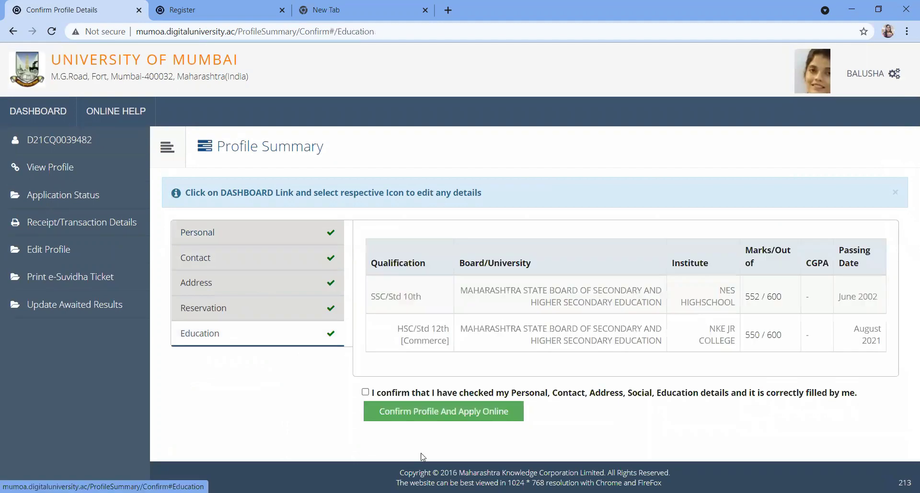
{"action": "left_click", "coordinate": [365, 393]}
{"action": "left_click", "coordinate": [427, 412]}
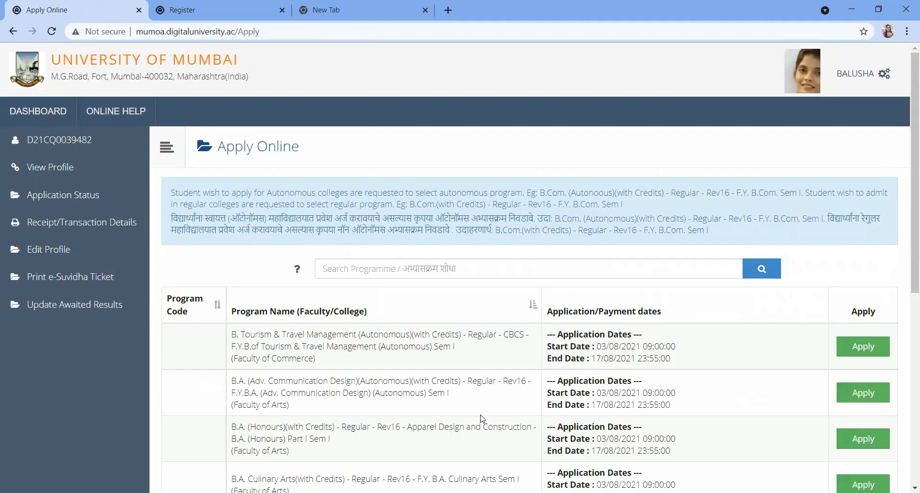
- Filter programmes by 'ba', apply for B.Com. (A.and F.) [22300002], and accept eligibility criteria
{"action": "scroll", "coordinate": [455, 373], "scroll_direction": "down", "scroll_amount": 2}
{"action": "left_click", "coordinate": [359, 153]}
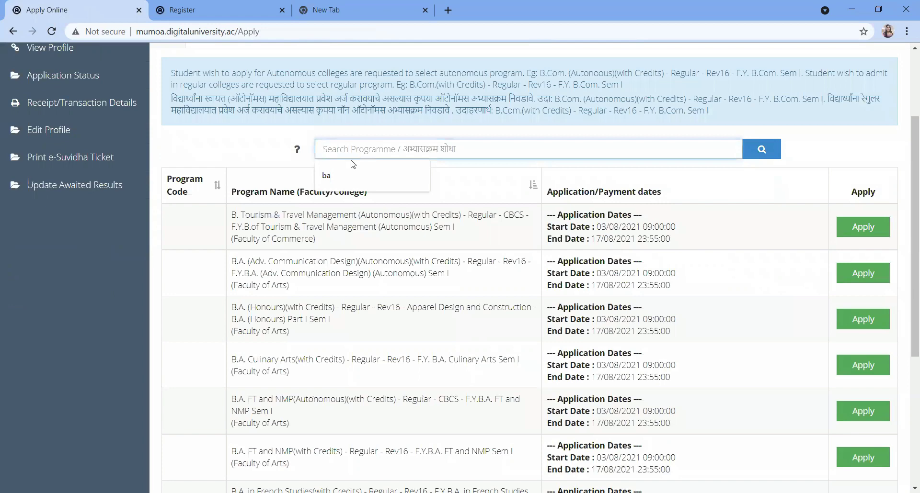
{"action": "left_click", "coordinate": [353, 175]}
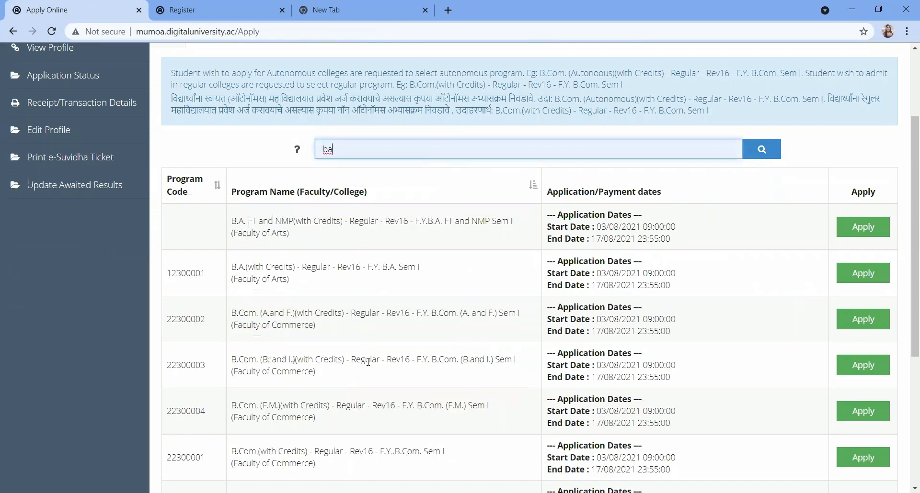
{"action": "scroll", "coordinate": [368, 362], "scroll_direction": "down", "scroll_amount": 1}
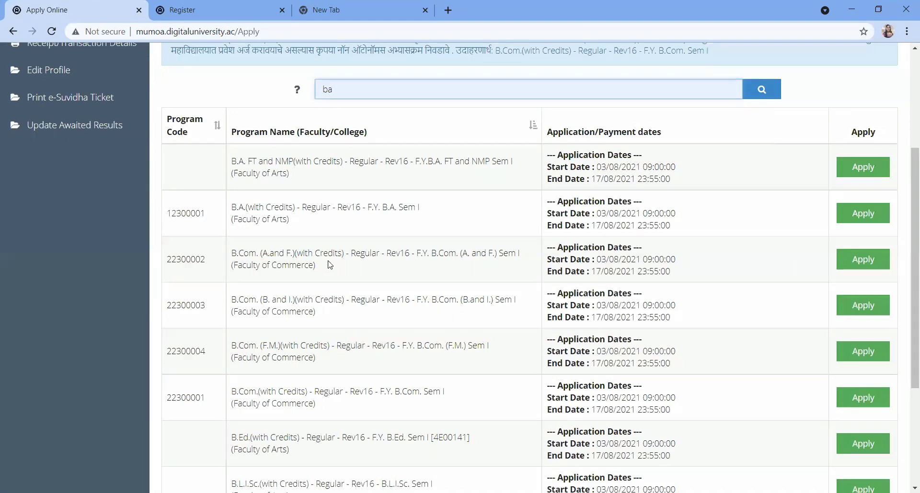
{"action": "left_click", "coordinate": [858, 260]}
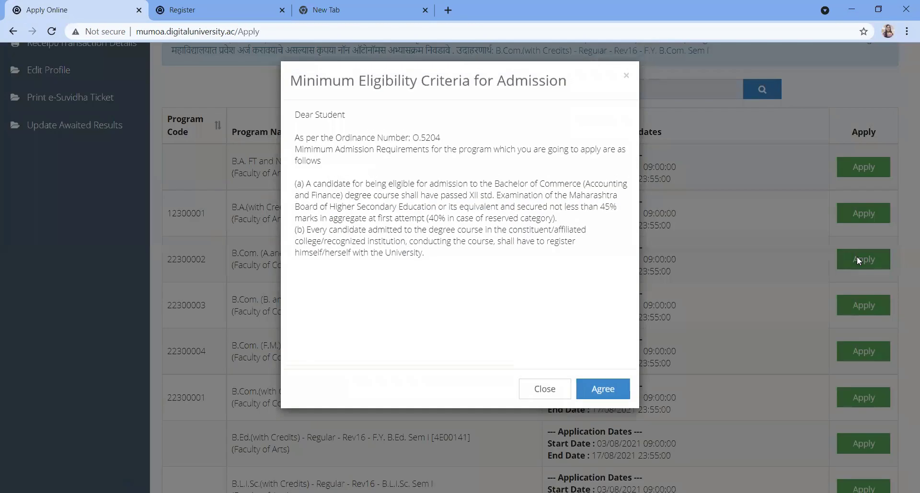
{"action": "left_click", "coordinate": [612, 391]}
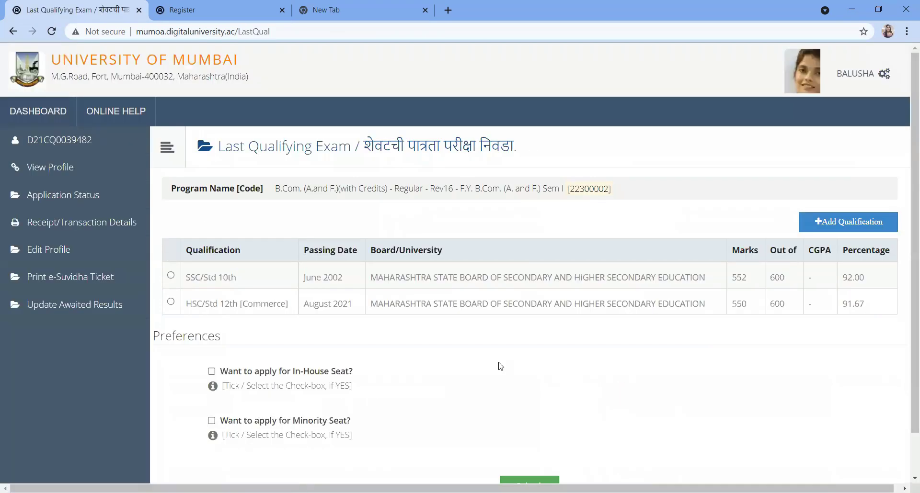
- Keep only the In-House Seat preference, choose HSC/Std 12th as last qualifying exam, and submit
{"action": "scroll", "coordinate": [500, 367], "scroll_direction": "down", "scroll_amount": 1}
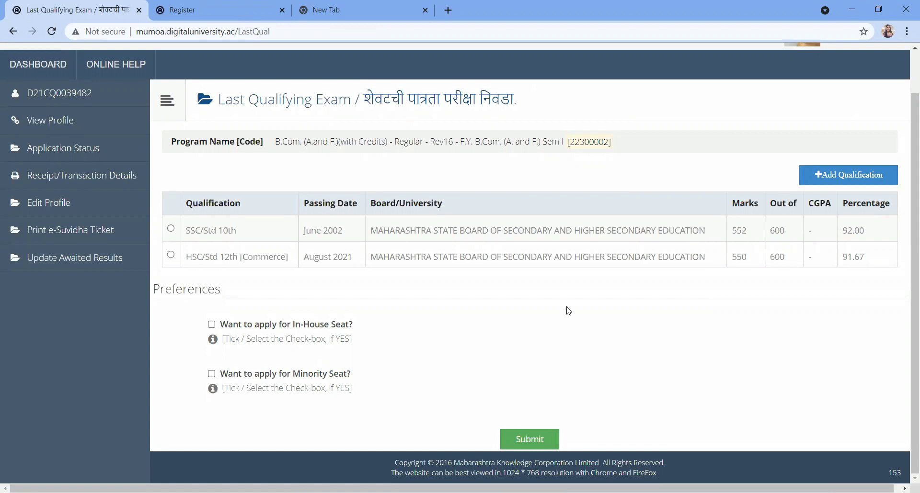
{"action": "left_click", "coordinate": [212, 325]}
{"action": "left_click", "coordinate": [212, 374]}
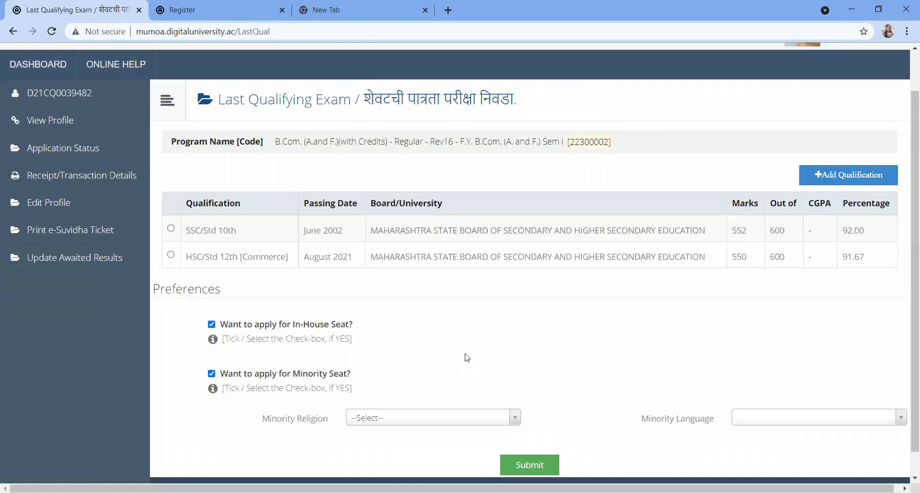
{"action": "scroll", "coordinate": [467, 357], "scroll_direction": "down", "scroll_amount": 1}
{"action": "left_click", "coordinate": [212, 348]}
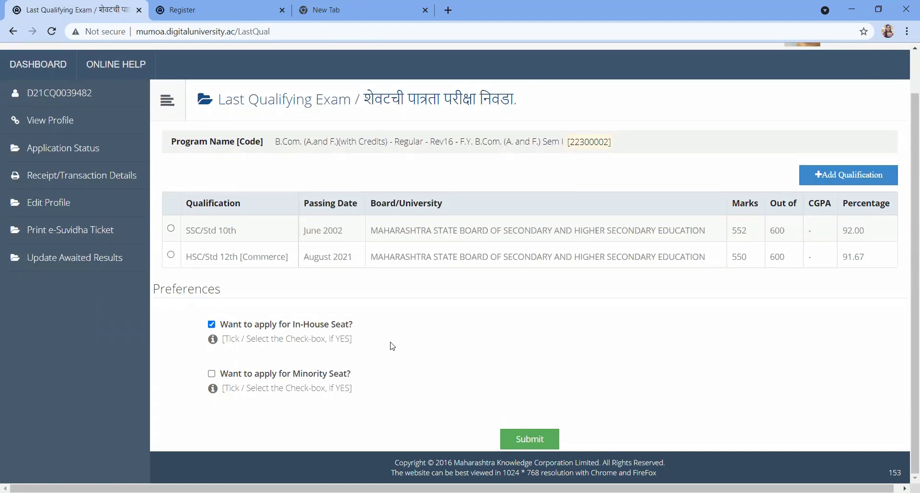
{"action": "left_click", "coordinate": [536, 445]}
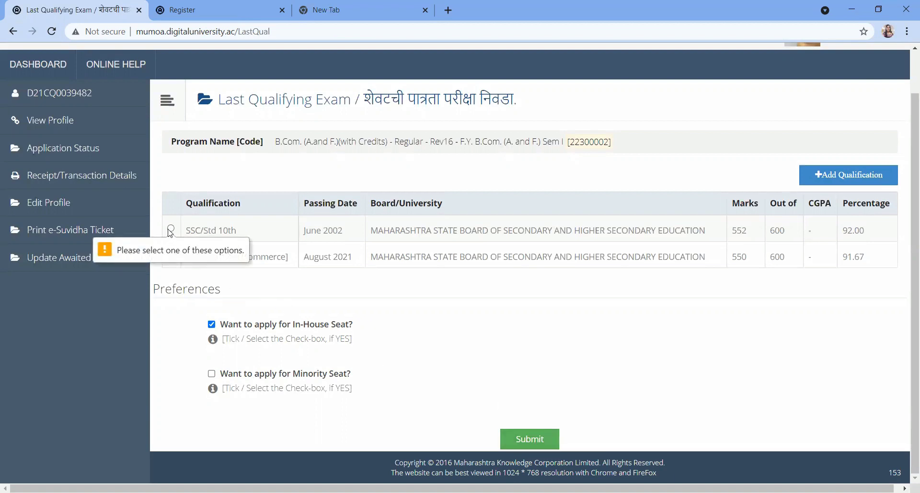
{"action": "left_click", "coordinate": [172, 256]}
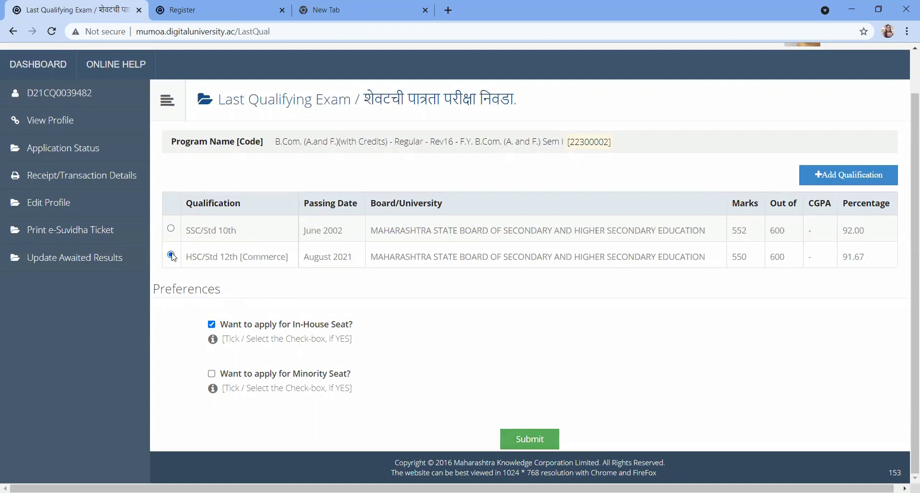
{"action": "left_click", "coordinate": [533, 439]}
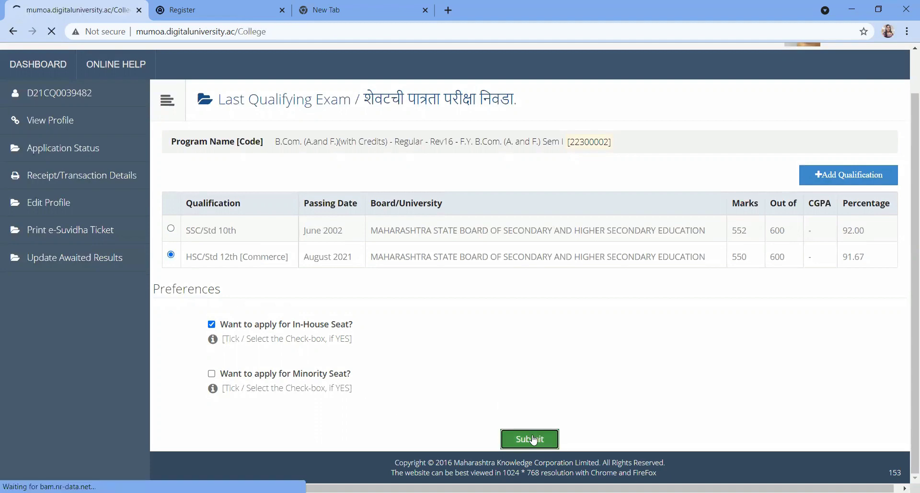
- Select Wilson College (code 369) from the College List
{"action": "scroll", "coordinate": [470, 376], "scroll_direction": "down", "scroll_amount": 2}
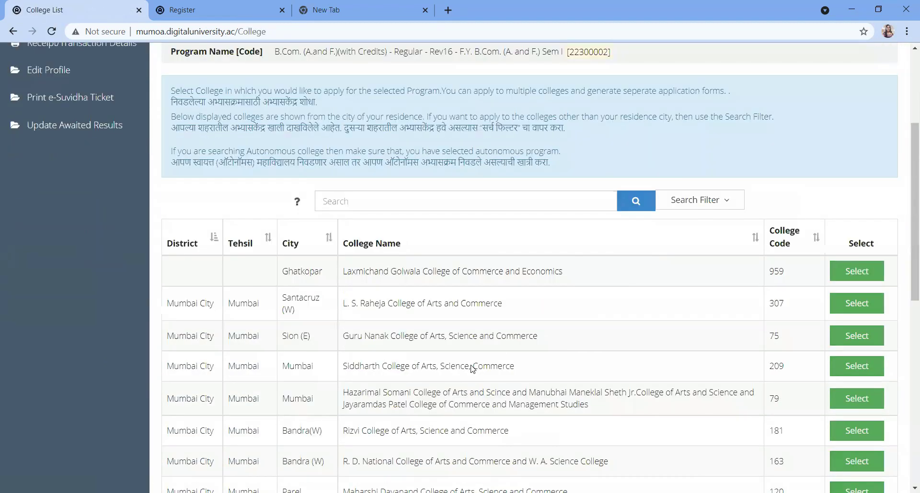
{"action": "scroll", "coordinate": [472, 368], "scroll_direction": "down", "scroll_amount": 3}
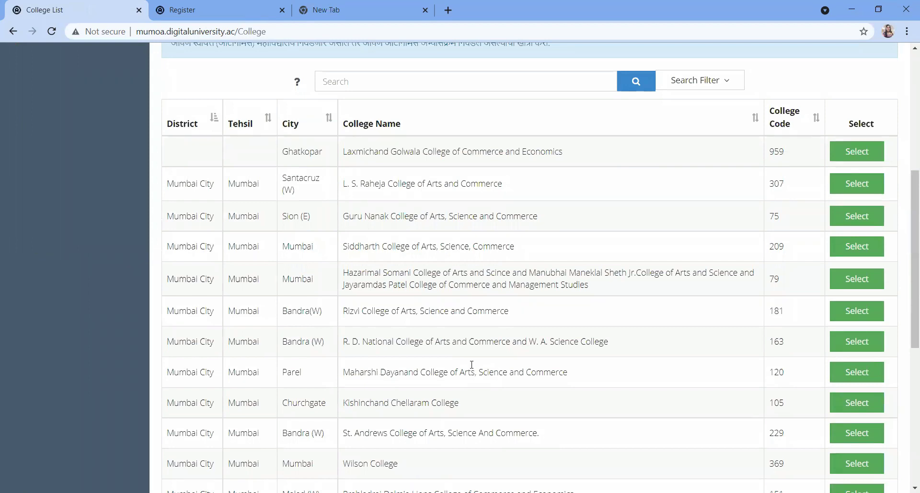
{"action": "scroll", "coordinate": [472, 367], "scroll_direction": "up", "scroll_amount": 3}
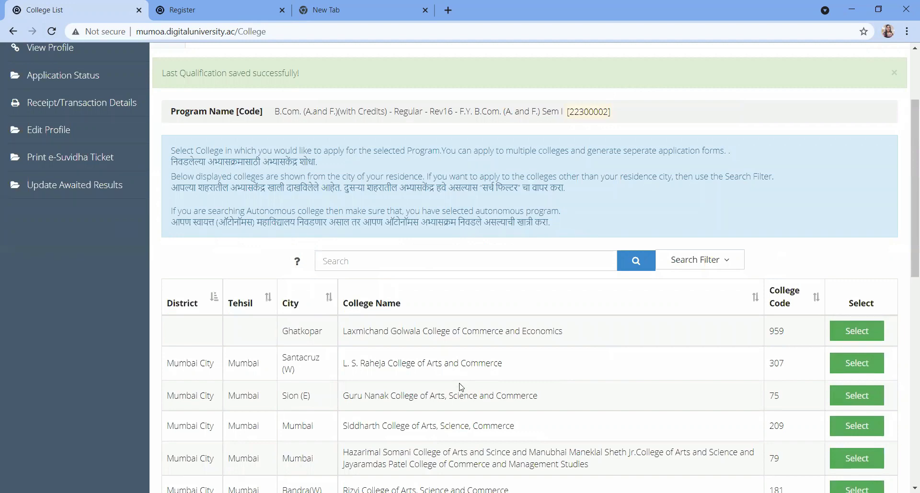
{"action": "scroll", "coordinate": [462, 383], "scroll_direction": "down", "scroll_amount": 5}
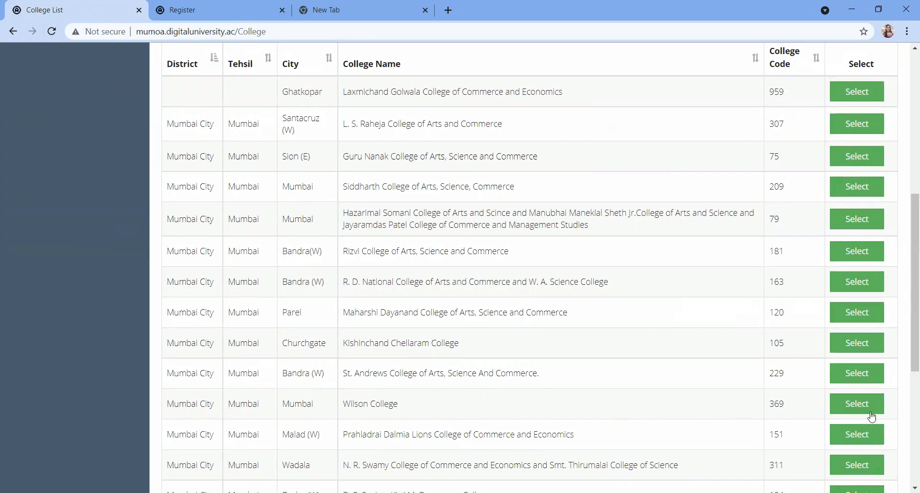
{"action": "left_click", "coordinate": [857, 405]}
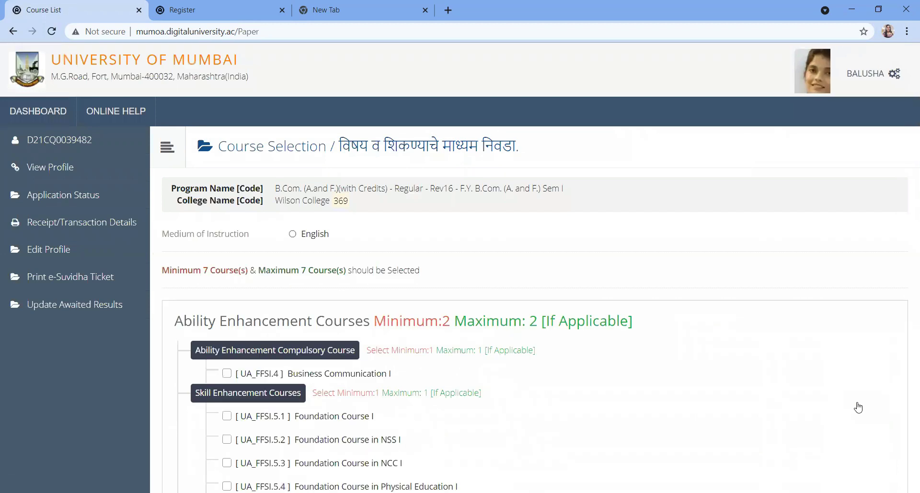
- Pick Sem I courses Business Communication I, Commerce I, Business Economics I and Financial Accounting elective
{"action": "scroll", "coordinate": [498, 416], "scroll_direction": "down", "scroll_amount": 1}
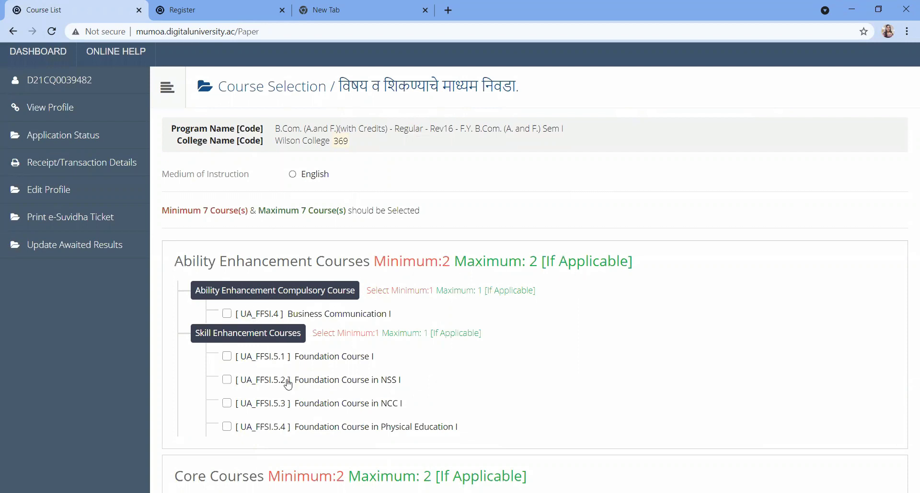
{"action": "scroll", "coordinate": [288, 385], "scroll_direction": "down", "scroll_amount": 1}
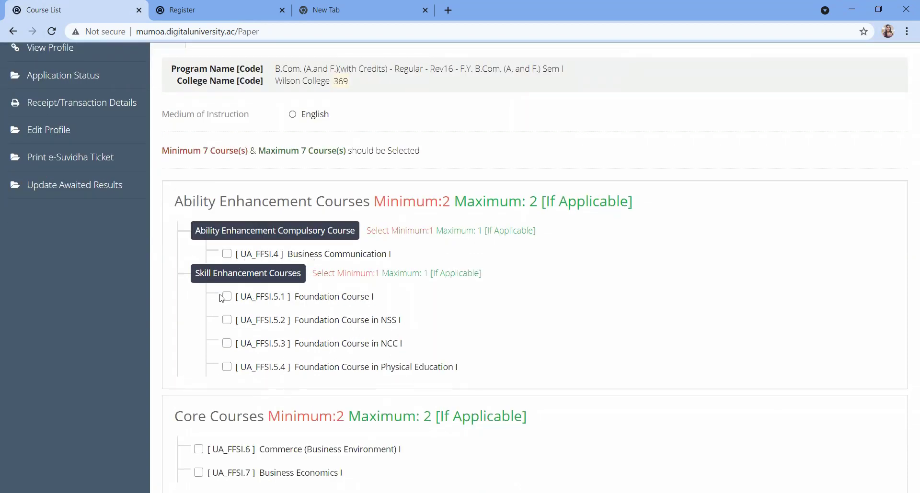
{"action": "left_click", "coordinate": [227, 298]}
{"action": "left_click", "coordinate": [227, 254]}
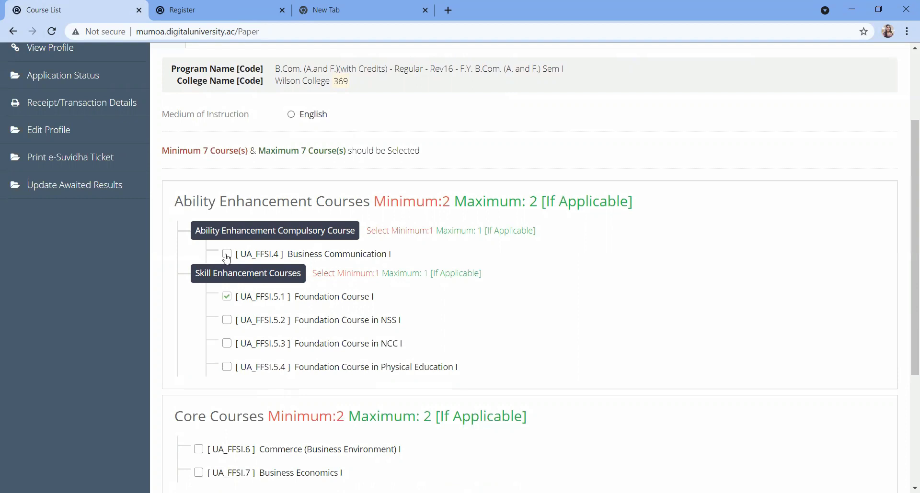
{"action": "left_click", "coordinate": [228, 321]}
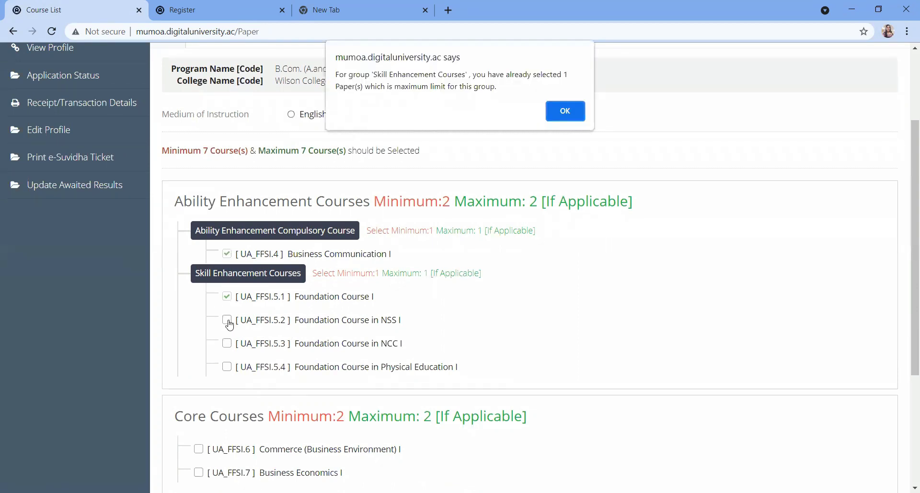
{"action": "left_click", "coordinate": [561, 115]}
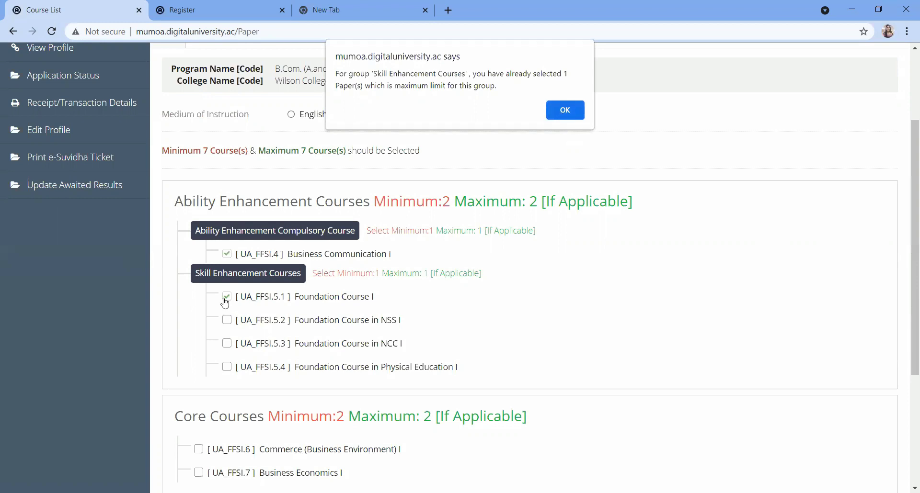
{"action": "left_click", "coordinate": [571, 114]}
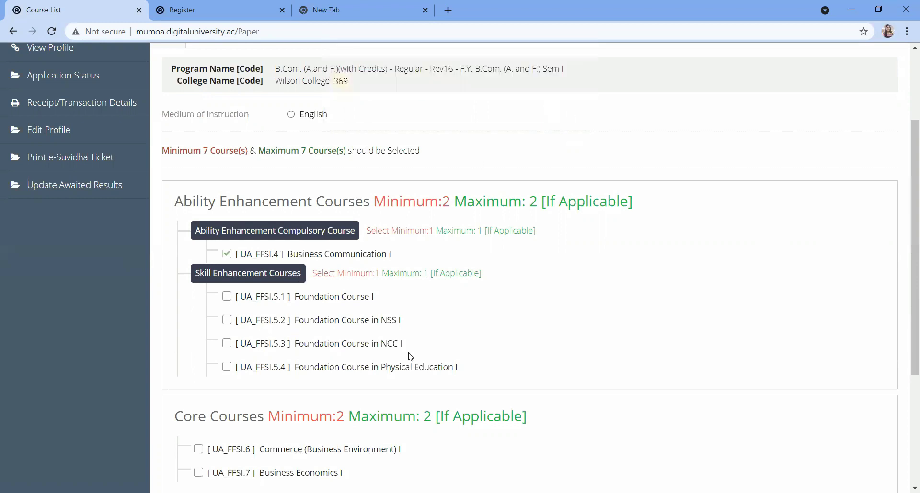
{"action": "scroll", "coordinate": [377, 366], "scroll_direction": "down", "scroll_amount": 2}
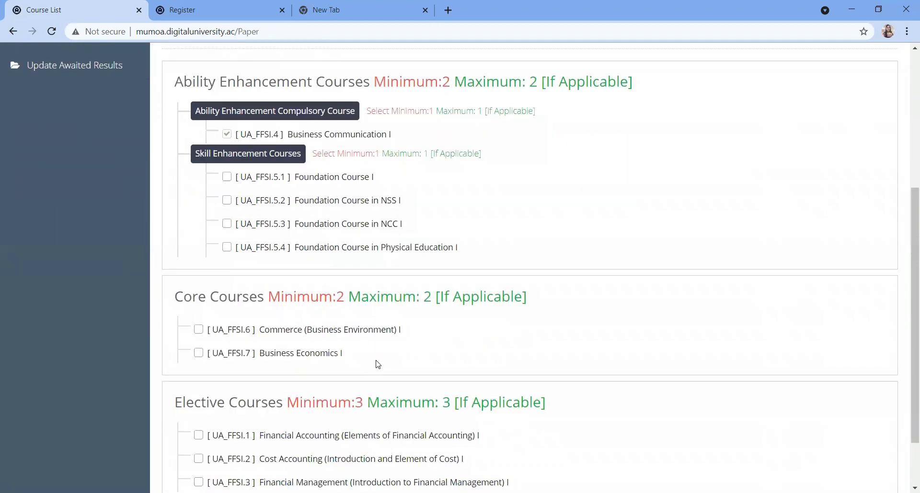
{"action": "scroll", "coordinate": [378, 365], "scroll_direction": "down", "scroll_amount": 1}
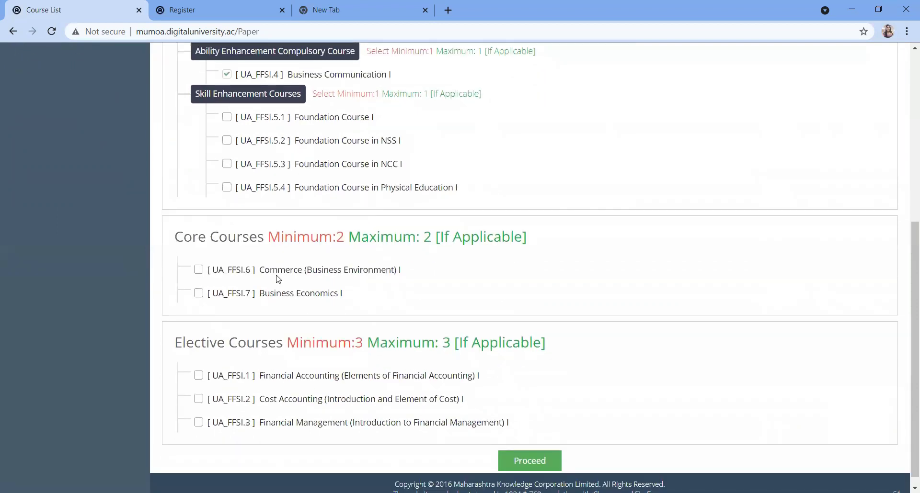
{"action": "left_click", "coordinate": [199, 270]}
{"action": "left_click", "coordinate": [198, 293]}
{"action": "left_click", "coordinate": [199, 375]}
- Set English as the medium, add Foundation Course I, and save the seven Sem I courses
{"action": "scroll", "coordinate": [340, 374], "scroll_direction": "up", "scroll_amount": 3}
{"action": "scroll", "coordinate": [340, 374], "scroll_direction": "up", "scroll_amount": 1}
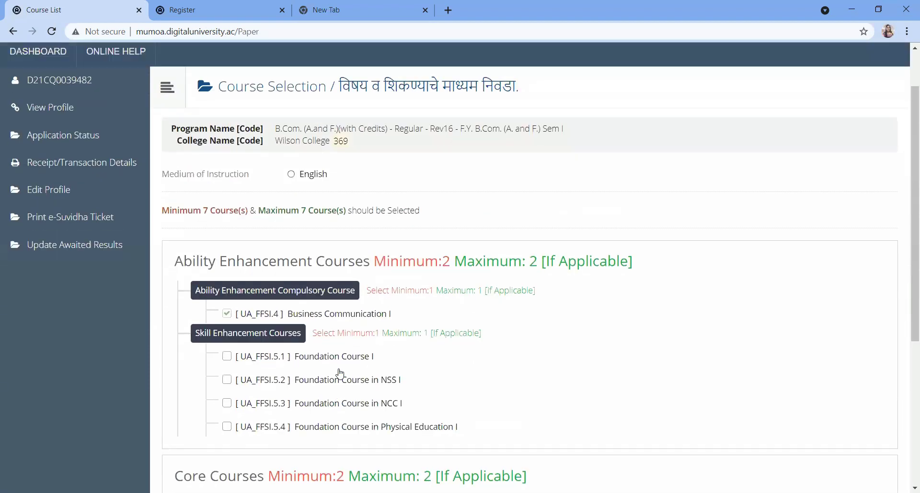
{"action": "scroll", "coordinate": [340, 374], "scroll_direction": "down", "scroll_amount": 2}
{"action": "scroll", "coordinate": [340, 374], "scroll_direction": "up", "scroll_amount": 2}
{"action": "left_click", "coordinate": [291, 175]}
{"action": "scroll", "coordinate": [407, 351], "scroll_direction": "down", "scroll_amount": 1}
{"action": "scroll", "coordinate": [406, 351], "scroll_direction": "down", "scroll_amount": 5}
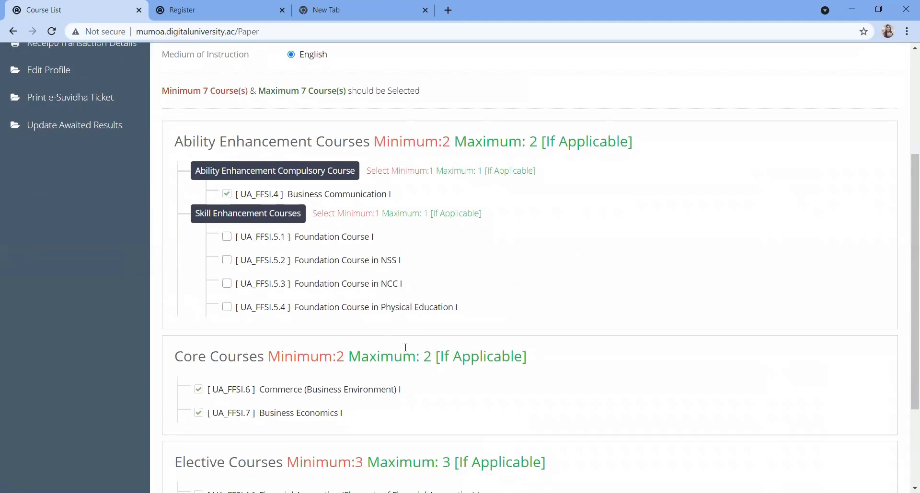
{"action": "scroll", "coordinate": [316, 275], "scroll_direction": "up", "scroll_amount": 3}
{"action": "scroll", "coordinate": [317, 274], "scroll_direction": "down", "scroll_amount": 3}
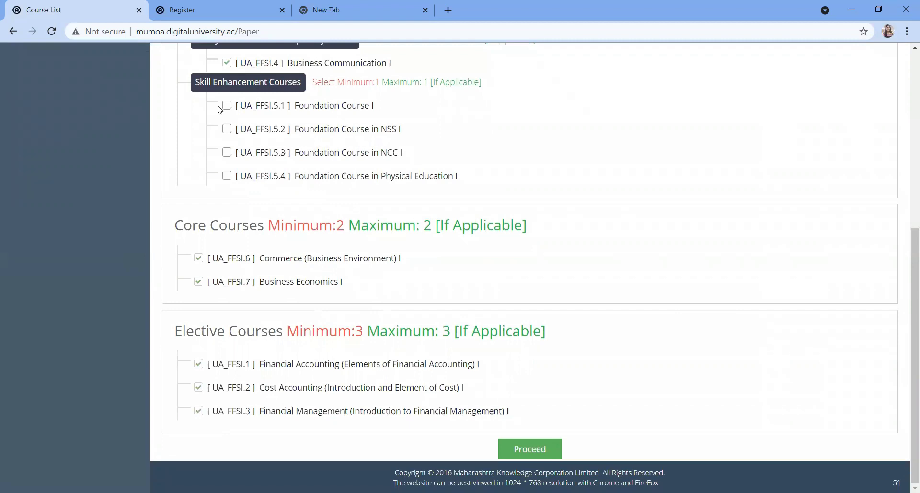
{"action": "left_click", "coordinate": [227, 106]}
{"action": "left_click", "coordinate": [523, 455]}
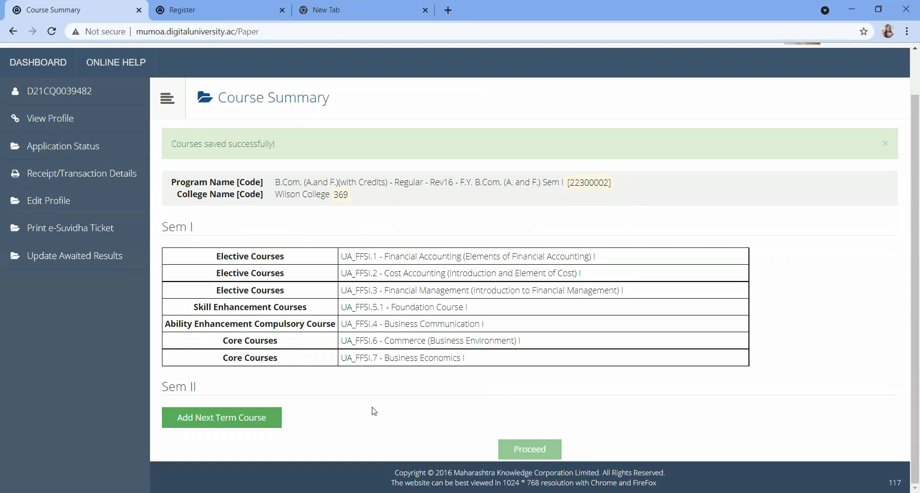
- Save Sem II courses: Business Communication II, Foundation Course II, Business Law, Business Mathematics, Financial Accounting II, Auditing, Innovative Financial Services
{"action": "left_click", "coordinate": [251, 422]}
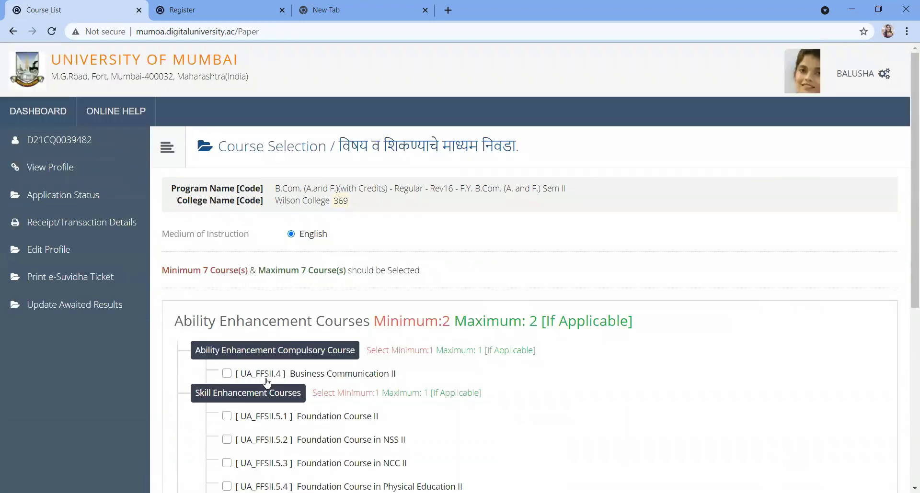
{"action": "scroll", "coordinate": [263, 382], "scroll_direction": "down", "scroll_amount": 3}
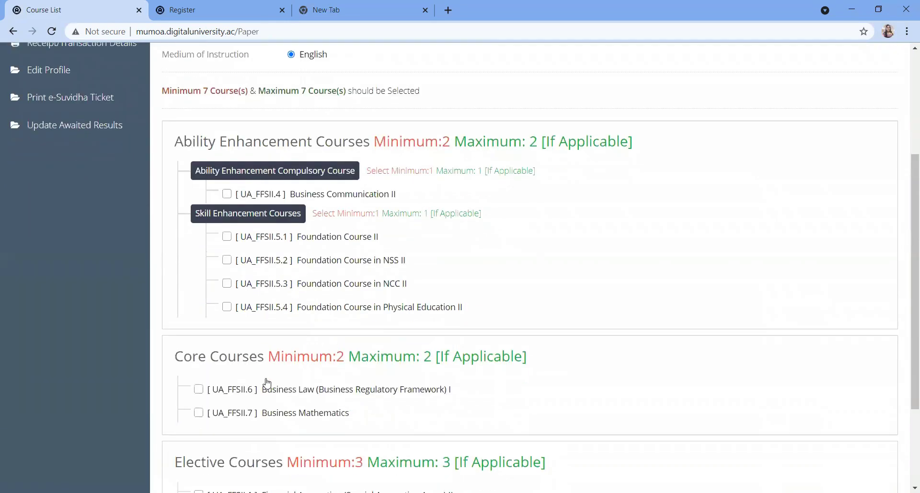
{"action": "left_click", "coordinate": [227, 195]}
{"action": "left_click", "coordinate": [226, 238]}
{"action": "left_click", "coordinate": [198, 390]}
{"action": "left_click", "coordinate": [198, 413]}
{"action": "scroll", "coordinate": [202, 383], "scroll_direction": "down", "scroll_amount": 3}
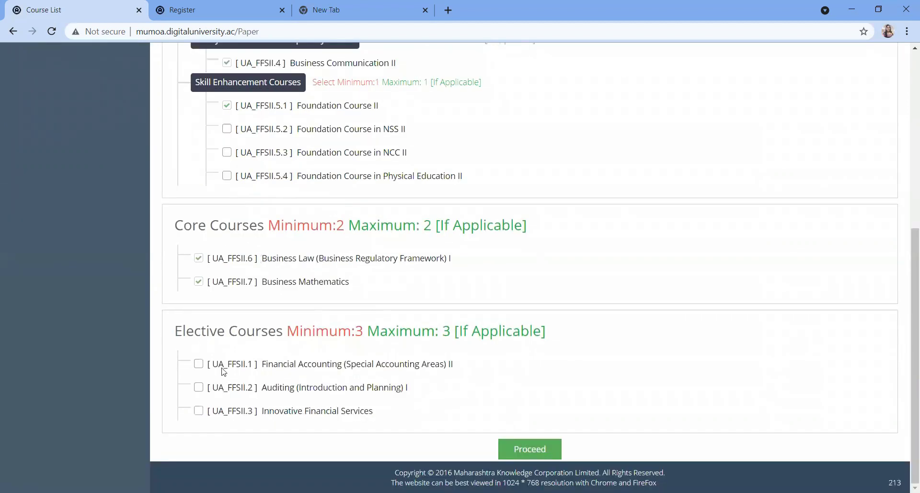
{"action": "left_click", "coordinate": [198, 365]}
{"action": "left_click", "coordinate": [198, 388]}
{"action": "left_click", "coordinate": [198, 411]}
{"action": "left_click", "coordinate": [546, 454]}
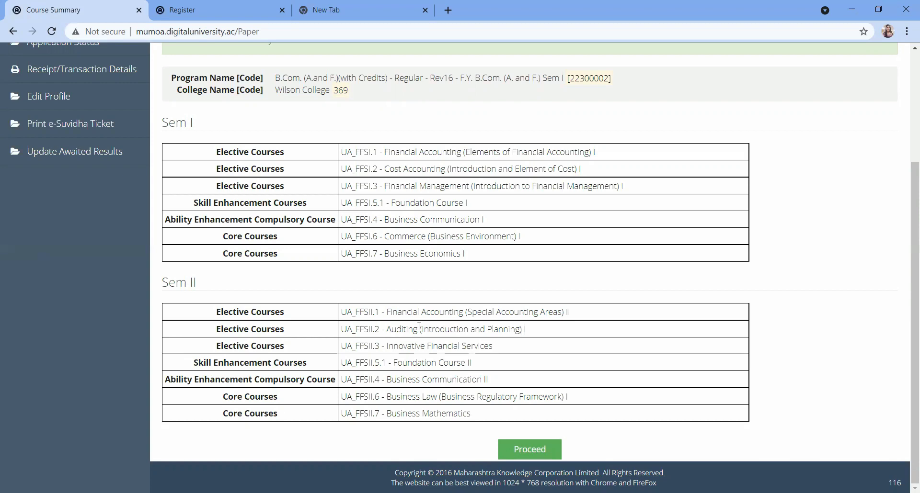
- Continue to the document checklist and review the list of available documents
{"action": "left_click", "coordinate": [525, 455]}
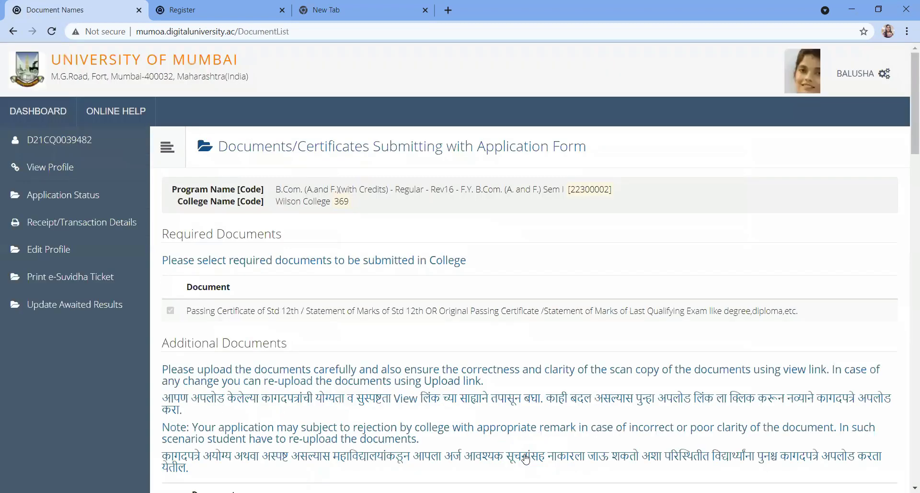
{"action": "scroll", "coordinate": [373, 305], "scroll_direction": "down", "scroll_amount": 2}
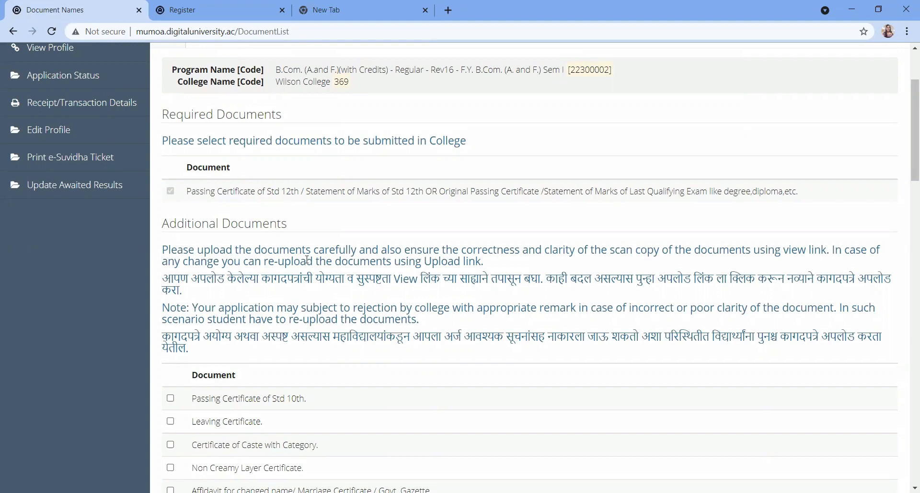
{"action": "scroll", "coordinate": [307, 260], "scroll_direction": "down", "scroll_amount": 2}
{"action": "scroll", "coordinate": [307, 261], "scroll_direction": "up", "scroll_amount": 2}
{"action": "scroll", "coordinate": [536, 355], "scroll_direction": "down", "scroll_amount": 2}
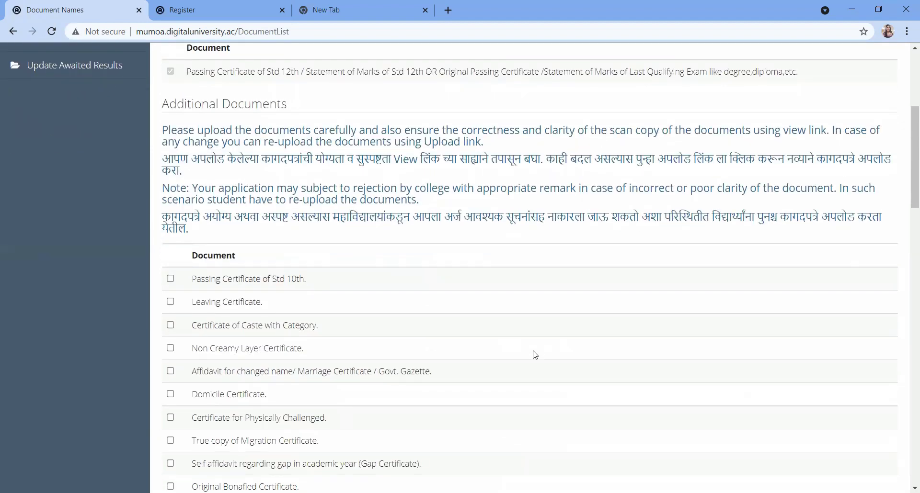
{"action": "scroll", "coordinate": [535, 355], "scroll_direction": "down", "scroll_amount": 8}
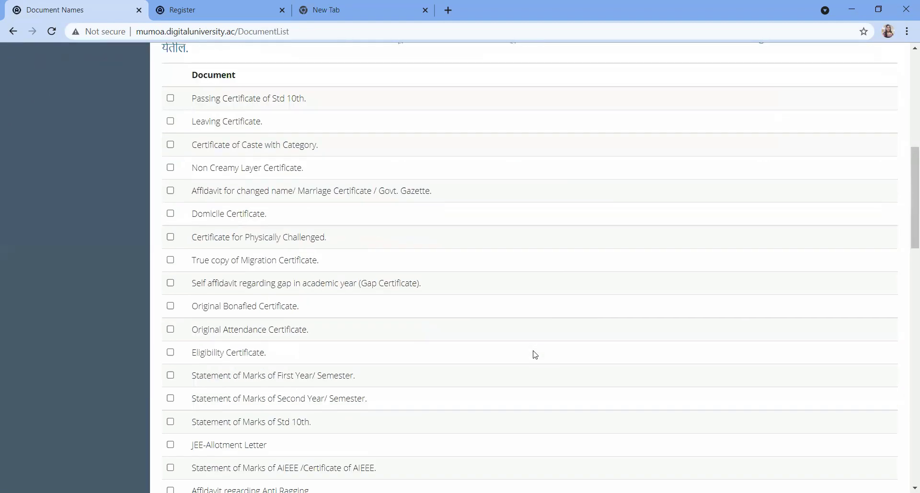
{"action": "scroll", "coordinate": [533, 355], "scroll_direction": "down", "scroll_amount": 14}
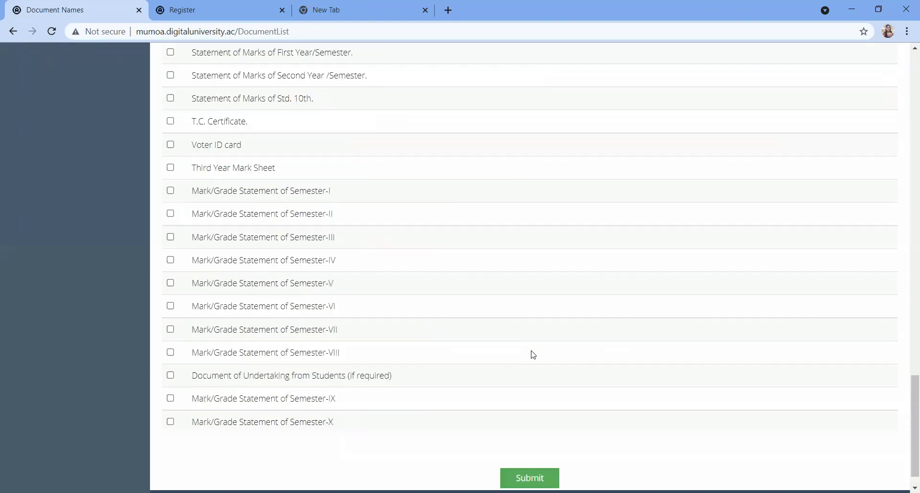
{"action": "scroll", "coordinate": [533, 355], "scroll_direction": "up", "scroll_amount": 20}
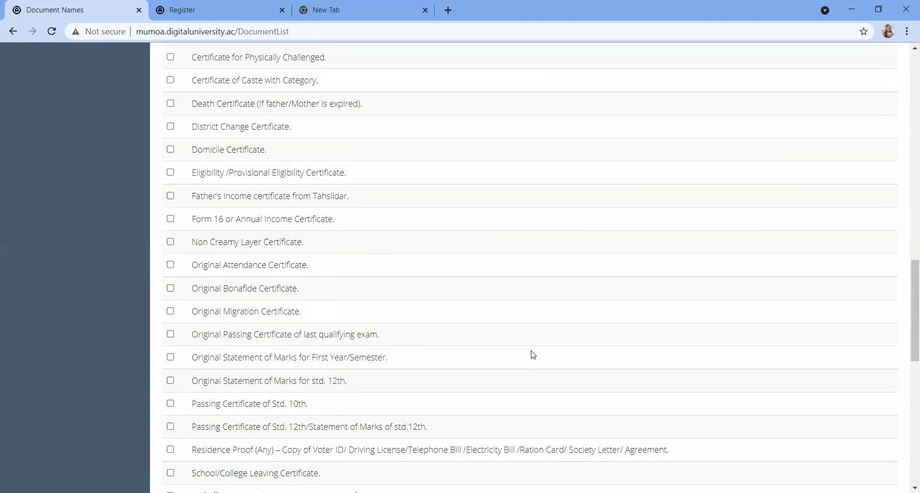
{"action": "scroll", "coordinate": [534, 355], "scroll_direction": "up", "scroll_amount": 4}
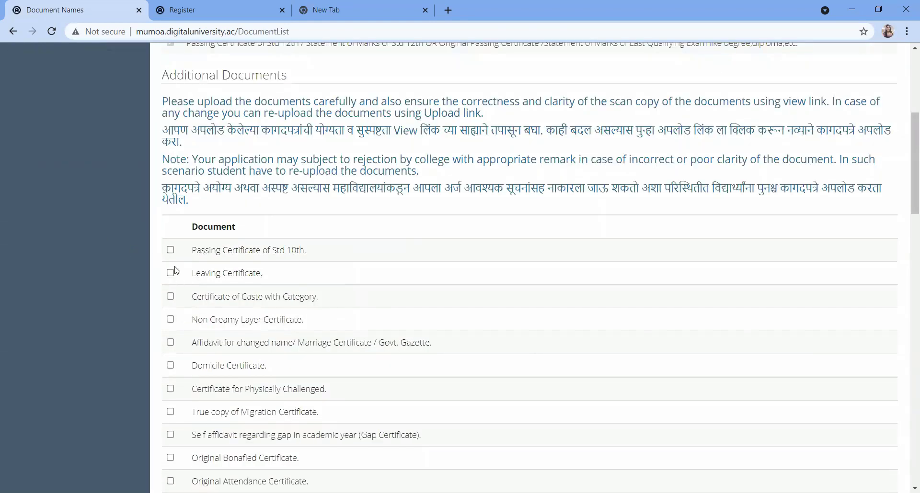
{"action": "scroll", "coordinate": [262, 294], "scroll_direction": "down", "scroll_amount": 14}
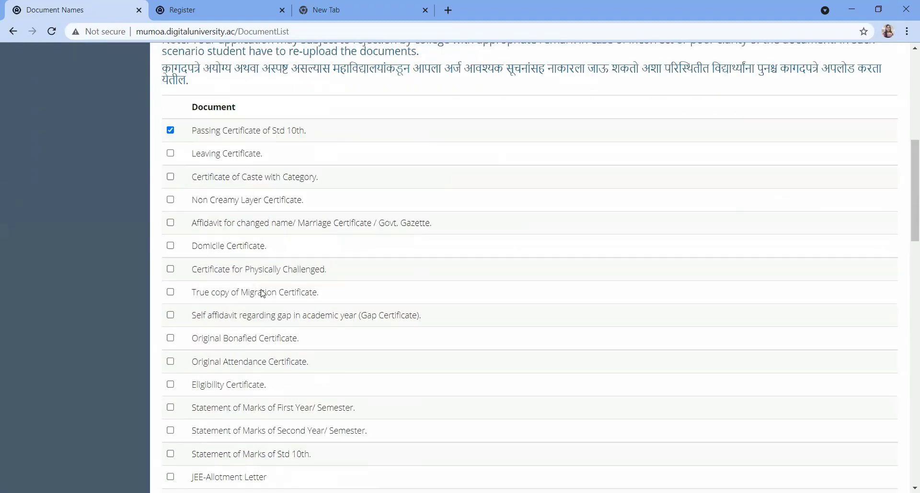
{"action": "scroll", "coordinate": [262, 294], "scroll_direction": "down", "scroll_amount": 4}
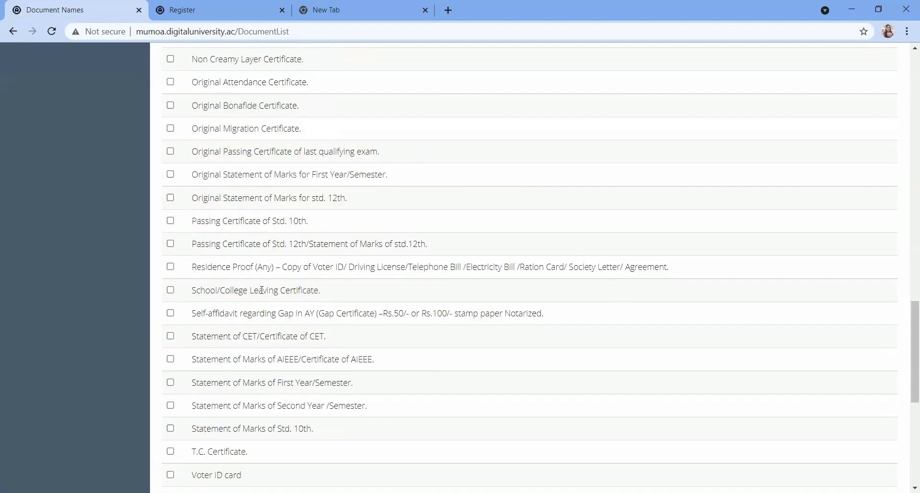
- Tick School/College Leaving Certificate and Voter ID card, then submit the document list
{"action": "left_click", "coordinate": [171, 290]}
{"action": "scroll", "coordinate": [215, 422], "scroll_direction": "down", "scroll_amount": 3}
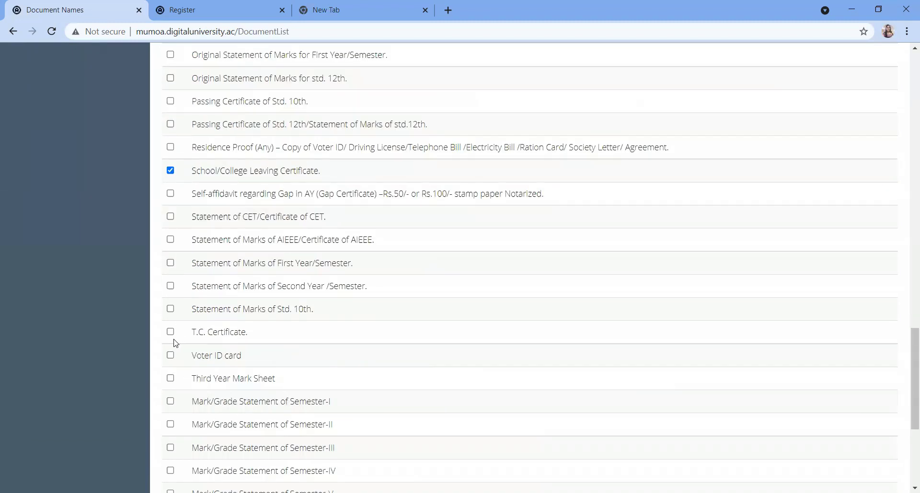
{"action": "left_click", "coordinate": [171, 356]}
{"action": "scroll", "coordinate": [192, 368], "scroll_direction": "down", "scroll_amount": 5}
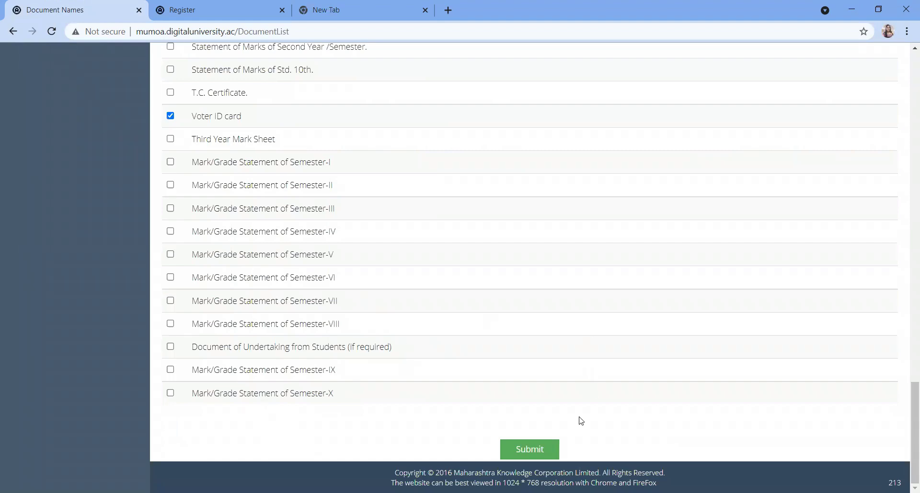
{"action": "scroll", "coordinate": [434, 365], "scroll_direction": "up", "scroll_amount": 2}
{"action": "scroll", "coordinate": [433, 365], "scroll_direction": "up", "scroll_amount": 20}
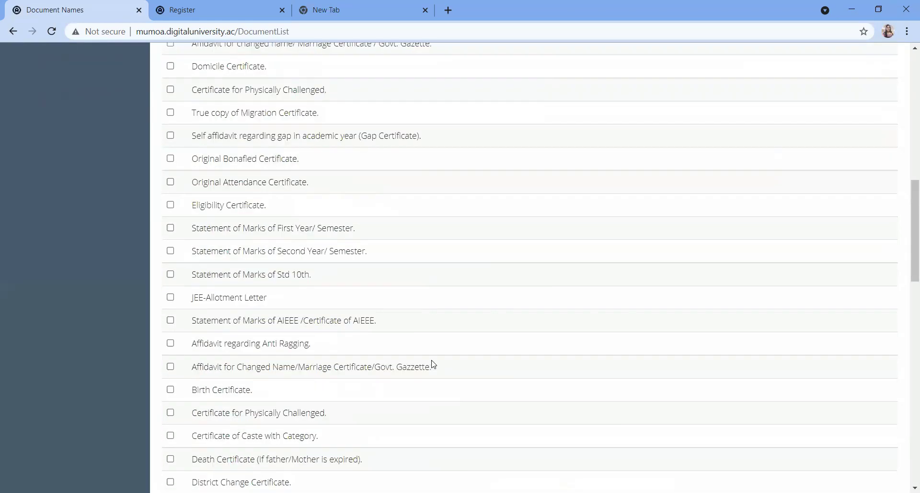
{"action": "scroll", "coordinate": [434, 365], "scroll_direction": "down", "scroll_amount": 20}
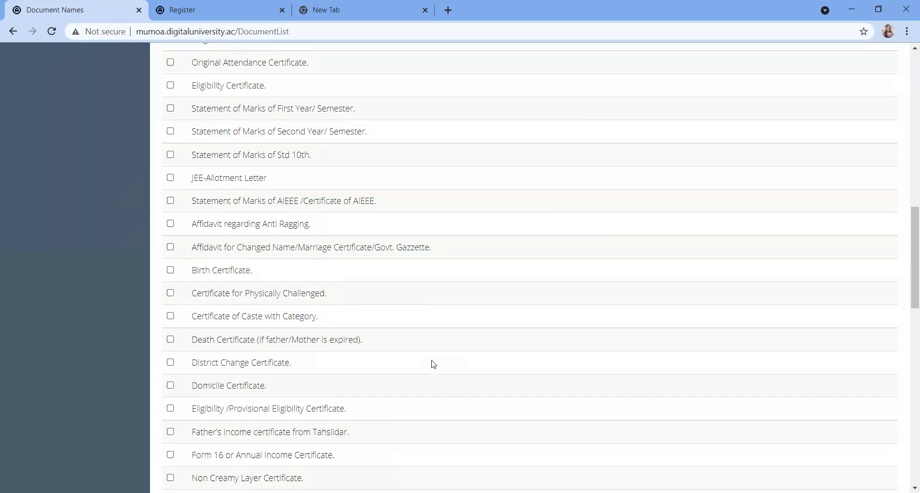
{"action": "left_click", "coordinate": [505, 453]}
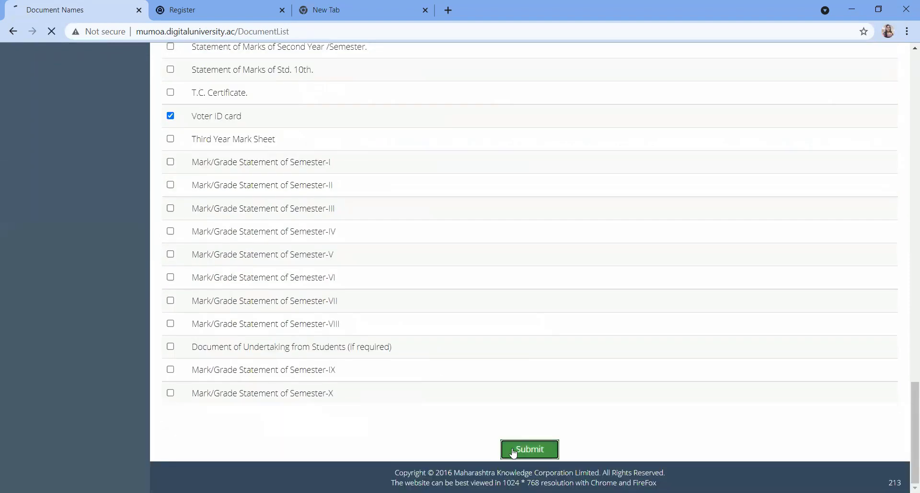
{"action": "scroll", "coordinate": [366, 392], "scroll_direction": "down", "scroll_amount": 2}
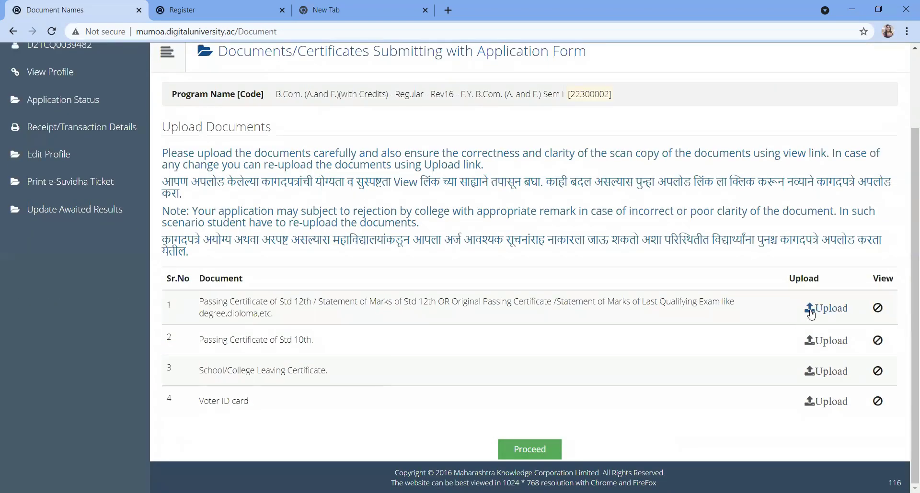
- Upload the cast certificate JPG as the Std 12th passing certificate, then start the Std 10th upload
{"action": "left_click", "coordinate": [813, 309]}
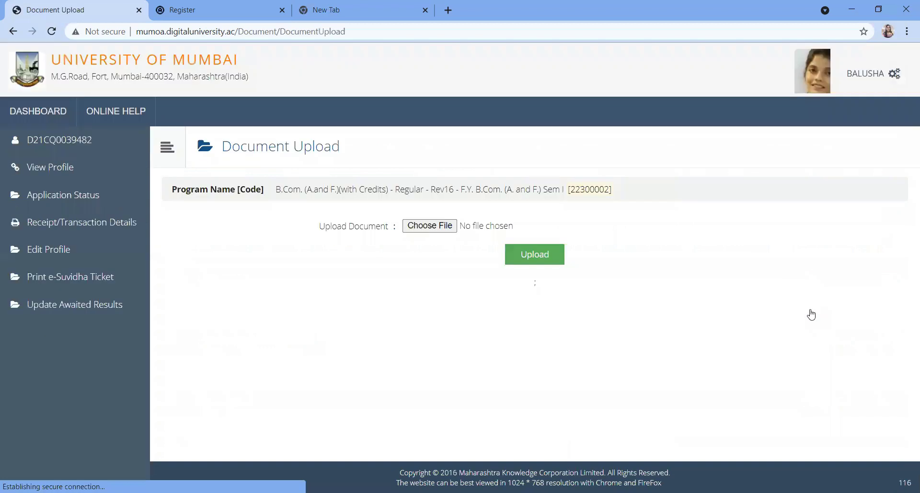
{"action": "left_click", "coordinate": [433, 225]}
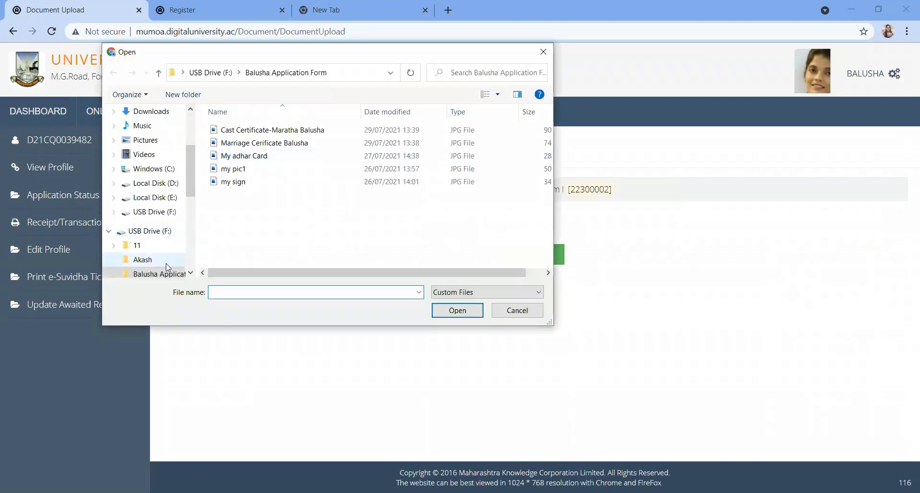
{"action": "scroll", "coordinate": [165, 256], "scroll_direction": "down", "scroll_amount": 1}
{"action": "scroll", "coordinate": [165, 255], "scroll_direction": "down", "scroll_amount": 1}
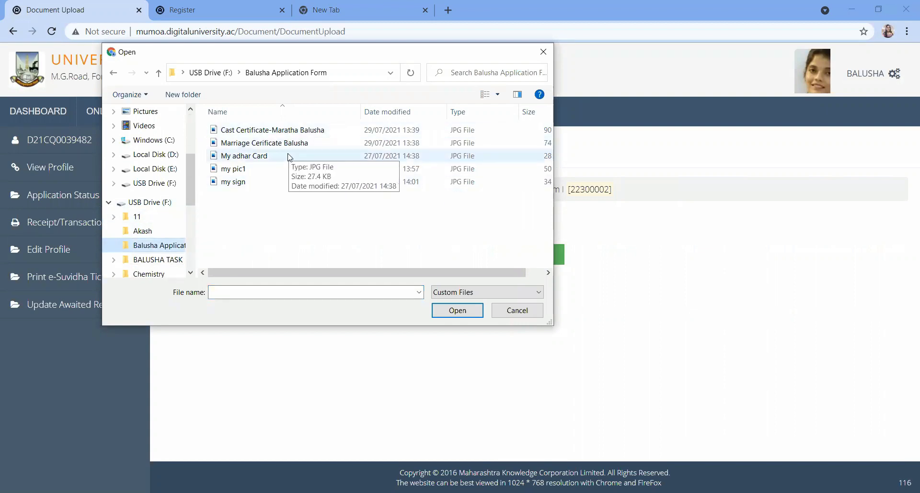
{"action": "left_click", "coordinate": [316, 130]}
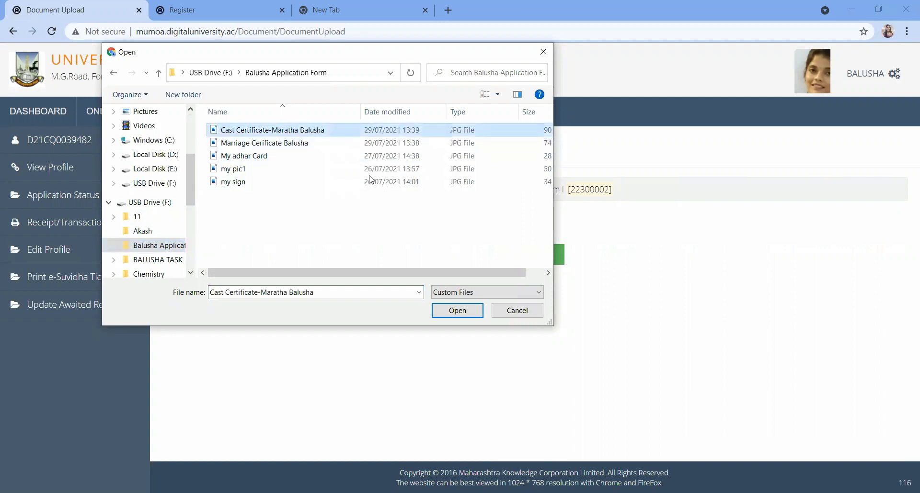
{"action": "left_click", "coordinate": [458, 313]}
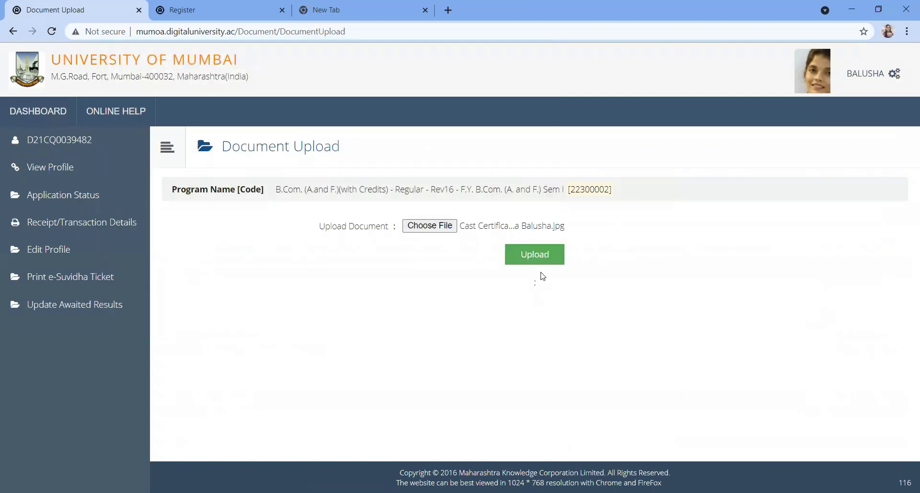
{"action": "left_click", "coordinate": [535, 255]}
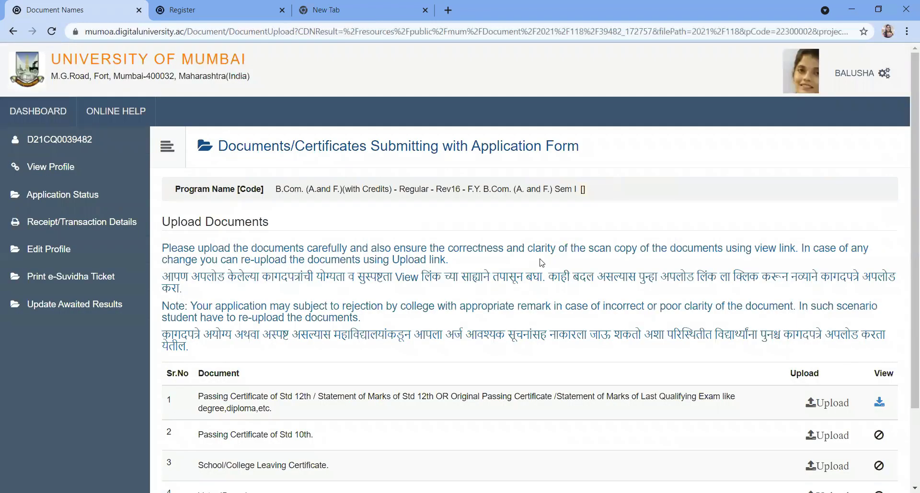
{"action": "scroll", "coordinate": [587, 427], "scroll_direction": "down", "scroll_amount": 2}
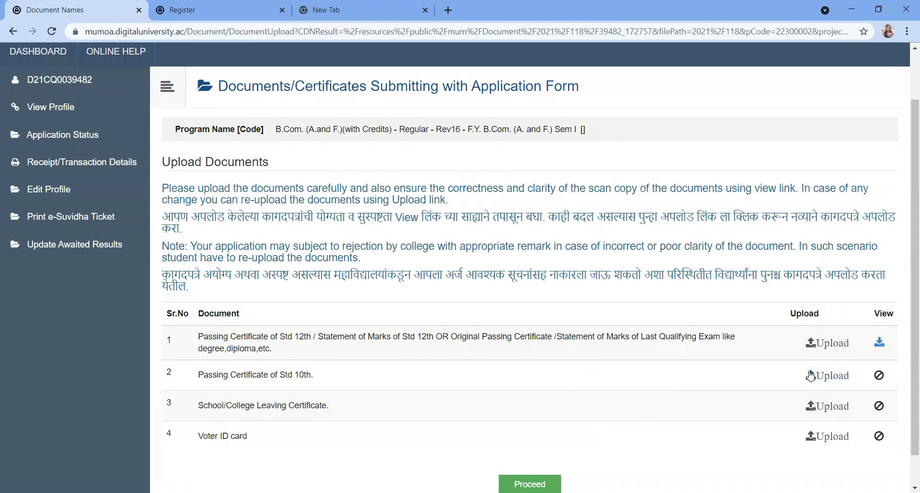
{"action": "left_click", "coordinate": [810, 378]}
- Upload the marriage certificate image for the Std 10th certificate row
{"action": "left_click", "coordinate": [416, 276]}
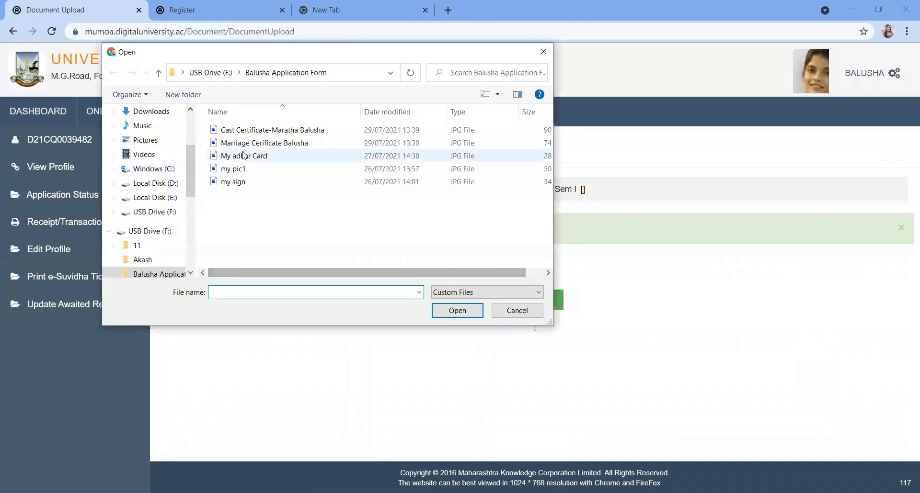
{"action": "left_click", "coordinate": [244, 156]}
{"action": "left_click", "coordinate": [273, 182]}
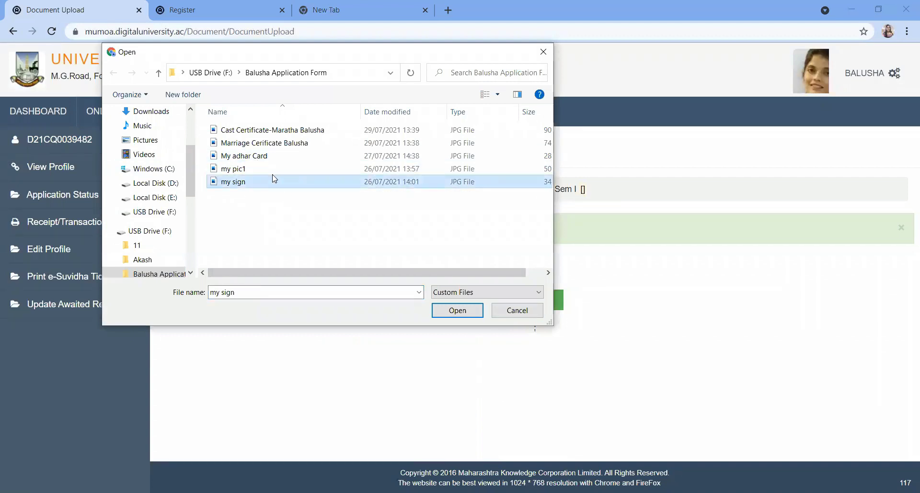
{"action": "left_click", "coordinate": [265, 143]}
{"action": "left_click", "coordinate": [454, 310]}
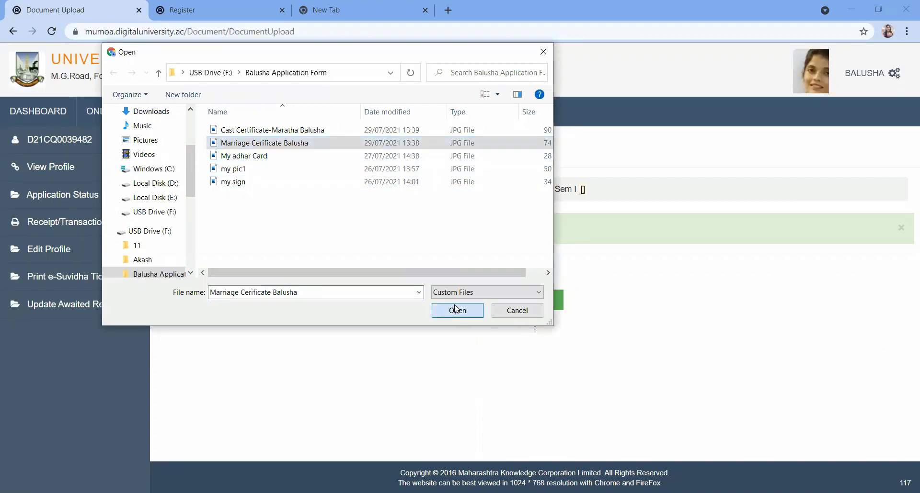
{"action": "left_click", "coordinate": [525, 301]}
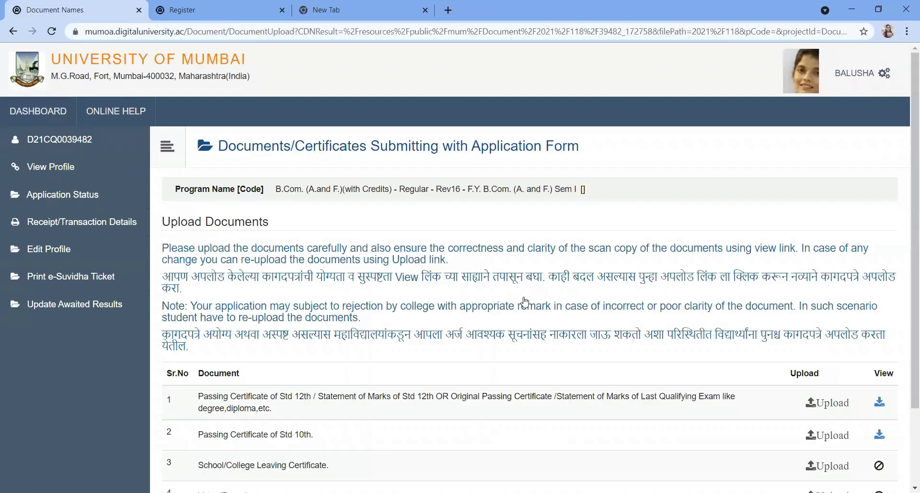
{"action": "scroll", "coordinate": [550, 416], "scroll_direction": "down", "scroll_amount": 2}
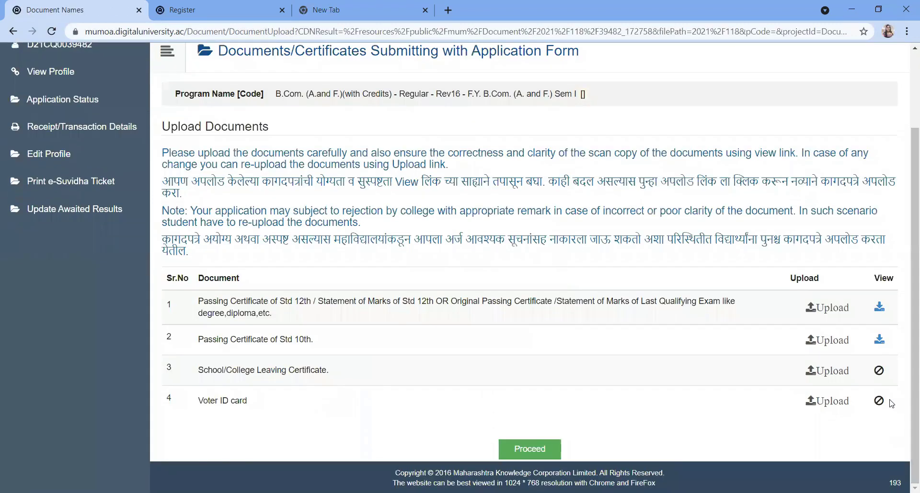
- Upload the marriage certificate image as the School/College Leaving Certificate
{"action": "left_click", "coordinate": [819, 372]}
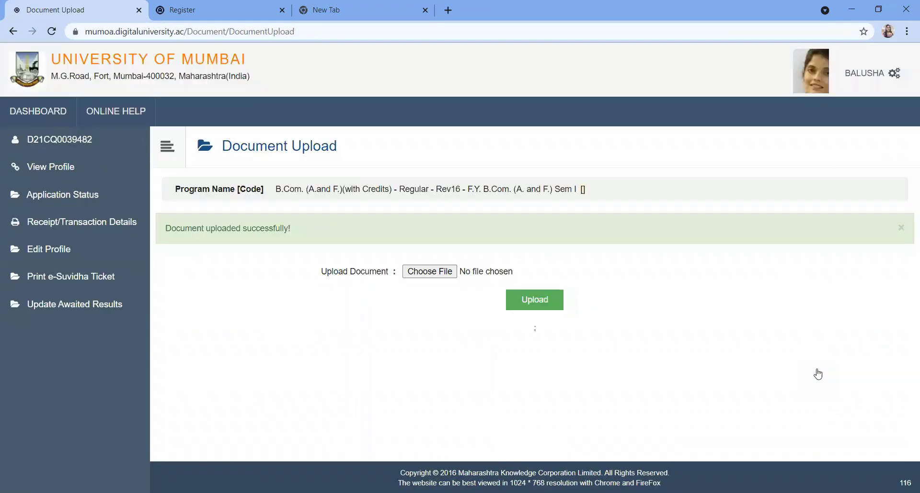
{"action": "left_click", "coordinate": [449, 272]}
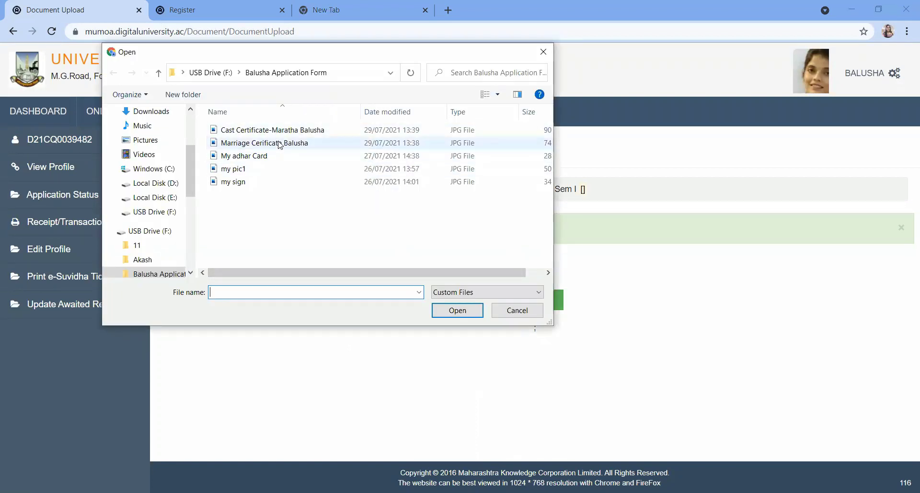
{"action": "left_click", "coordinate": [278, 144]}
{"action": "left_click", "coordinate": [456, 310]}
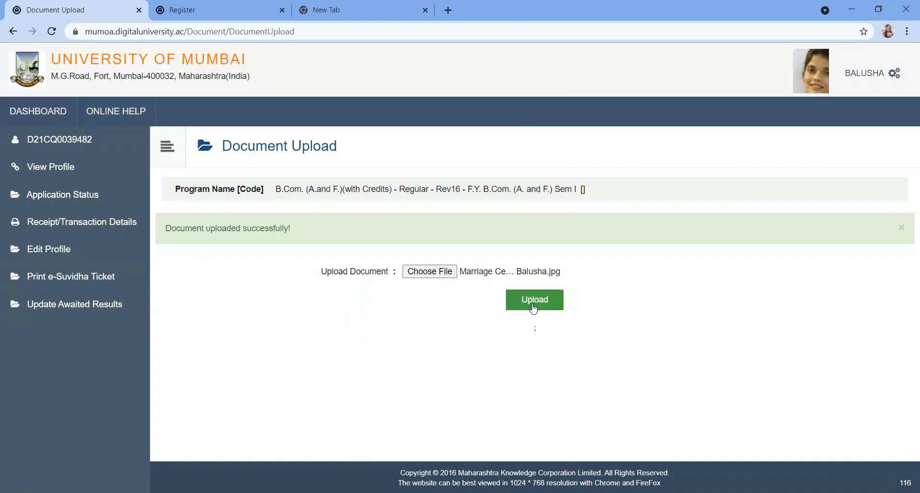
{"action": "left_click", "coordinate": [533, 300]}
{"action": "scroll", "coordinate": [488, 364], "scroll_direction": "down", "scroll_amount": 3}
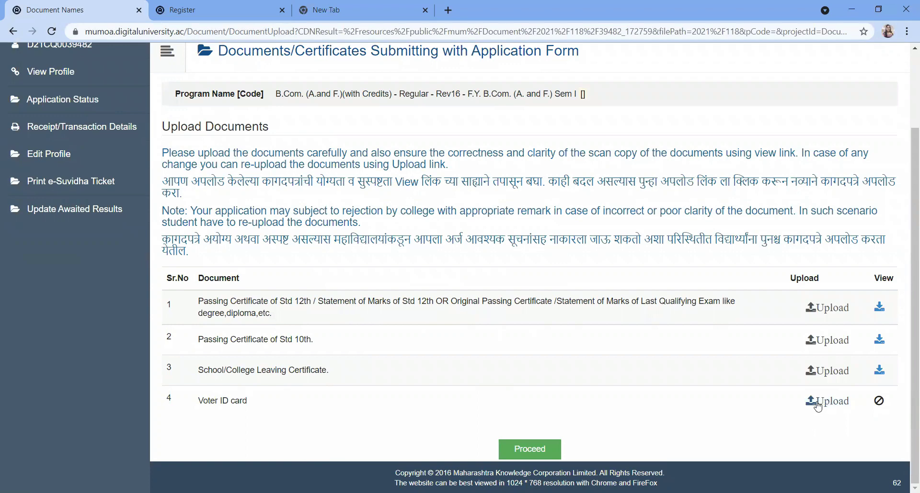
- Upload the My adhar Card image as the Voter ID card and proceed with the application
{"action": "left_click", "coordinate": [819, 404]}
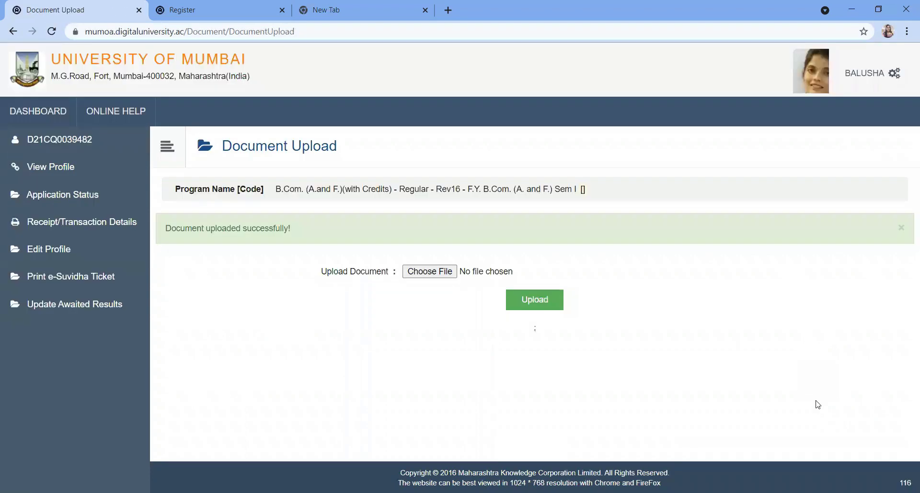
{"action": "left_click", "coordinate": [440, 271]}
{"action": "left_click", "coordinate": [254, 161]}
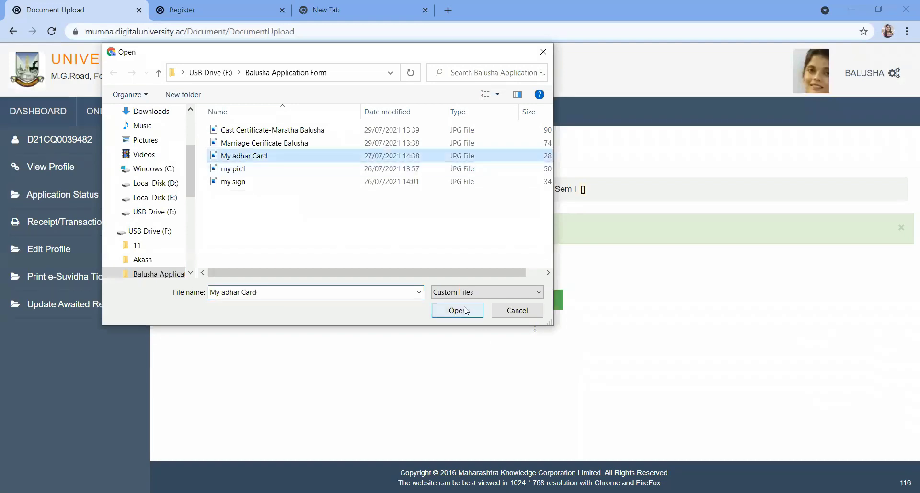
{"action": "key", "text": "Return"}
{"action": "left_click", "coordinate": [527, 306]}
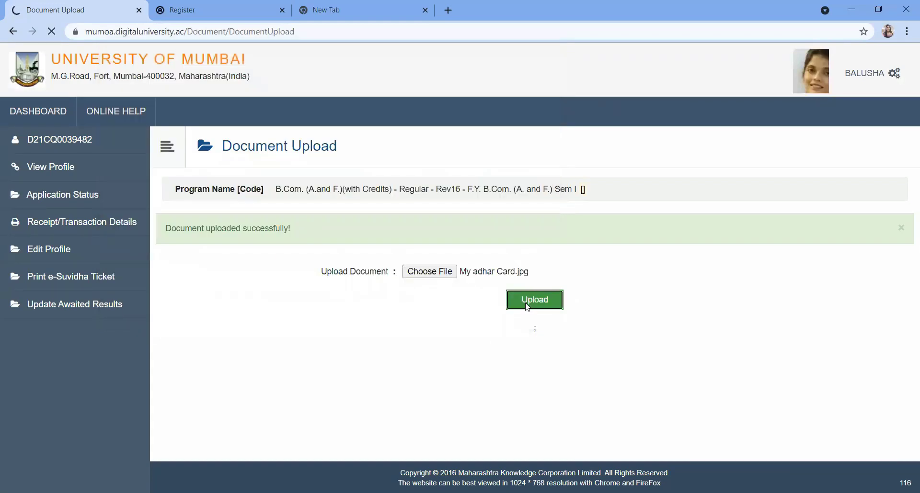
{"action": "scroll", "coordinate": [587, 428], "scroll_direction": "down", "scroll_amount": 2}
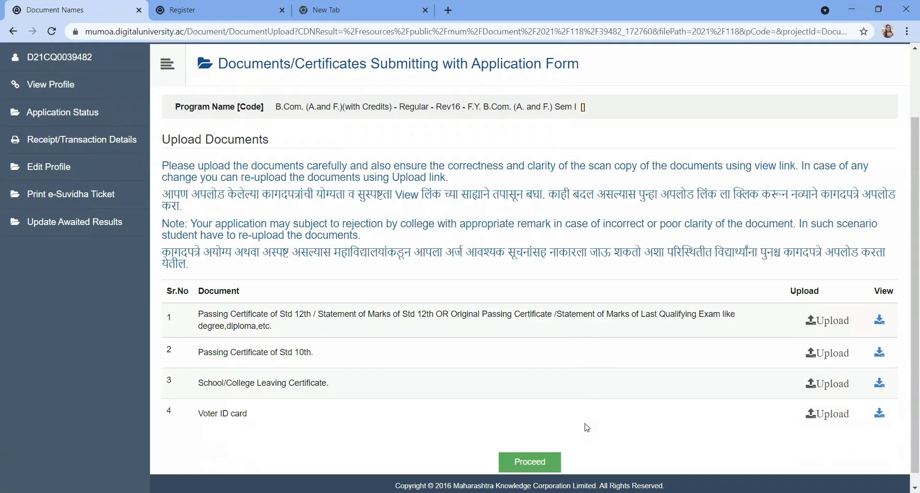
{"action": "scroll", "coordinate": [587, 428], "scroll_direction": "down", "scroll_amount": 1}
{"action": "left_click", "coordinate": [526, 451]}
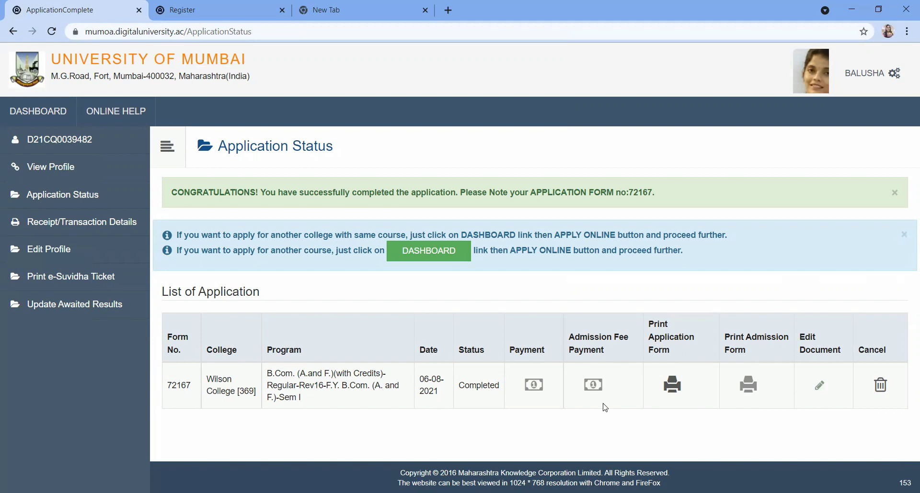
- Open the Print Application Form for the completed Wilson College B.Com. application
{"action": "left_click", "coordinate": [673, 392]}
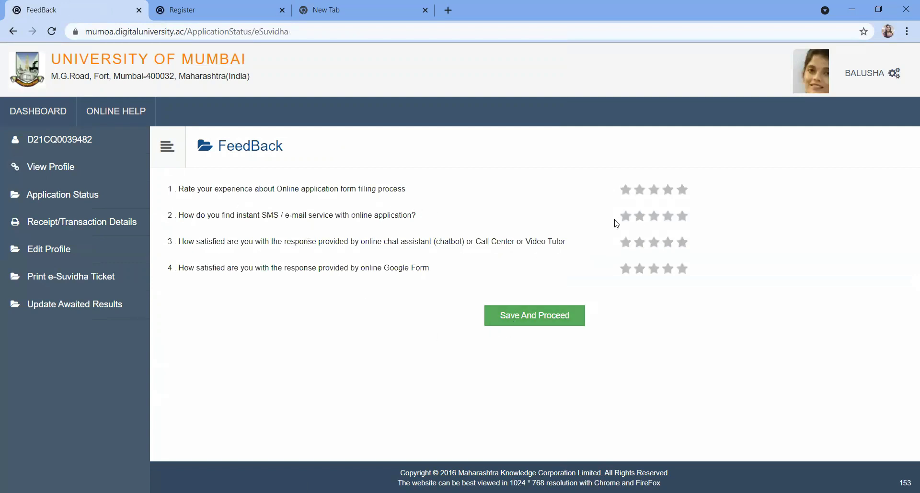
- Rate feedback questions 1–2 five stars and questions 3–4 one star, then save
{"action": "left_click", "coordinate": [682, 191]}
{"action": "left_click", "coordinate": [558, 320]}
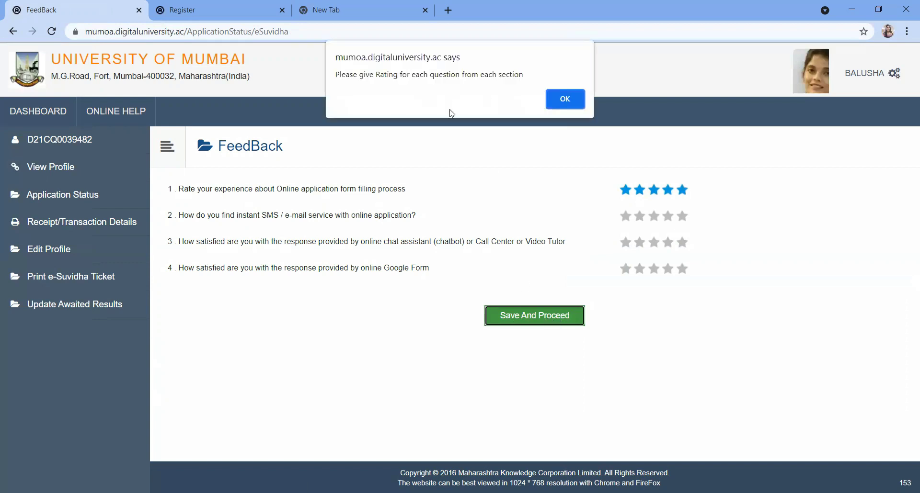
{"action": "left_click", "coordinate": [567, 99]}
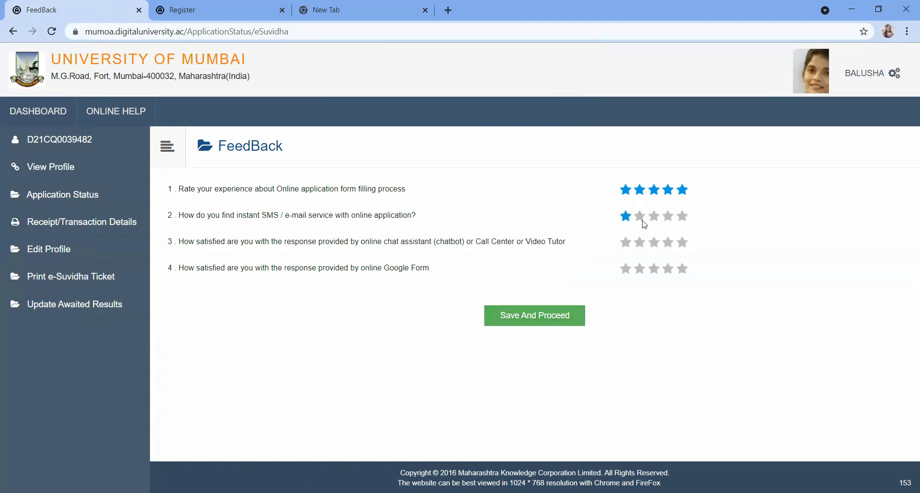
{"action": "left_click", "coordinate": [679, 219]}
{"action": "left_click", "coordinate": [625, 243]}
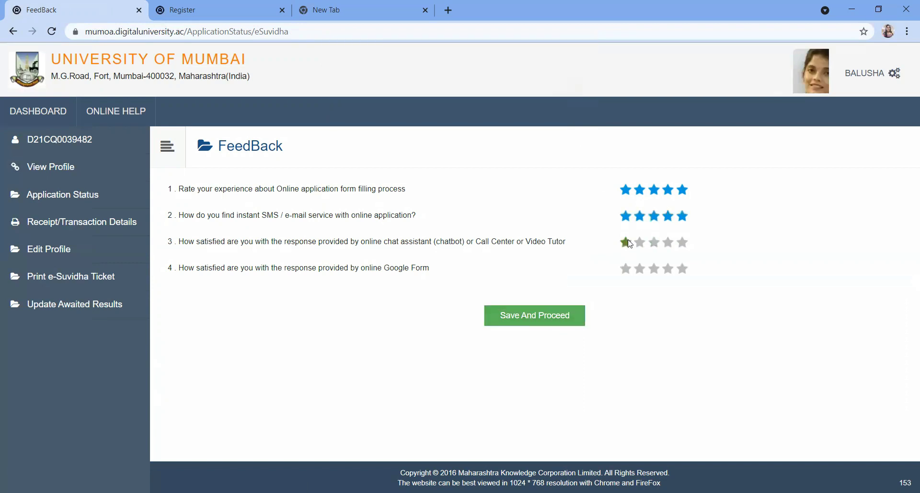
{"action": "left_click", "coordinate": [625, 268]}
{"action": "left_click", "coordinate": [543, 321]}
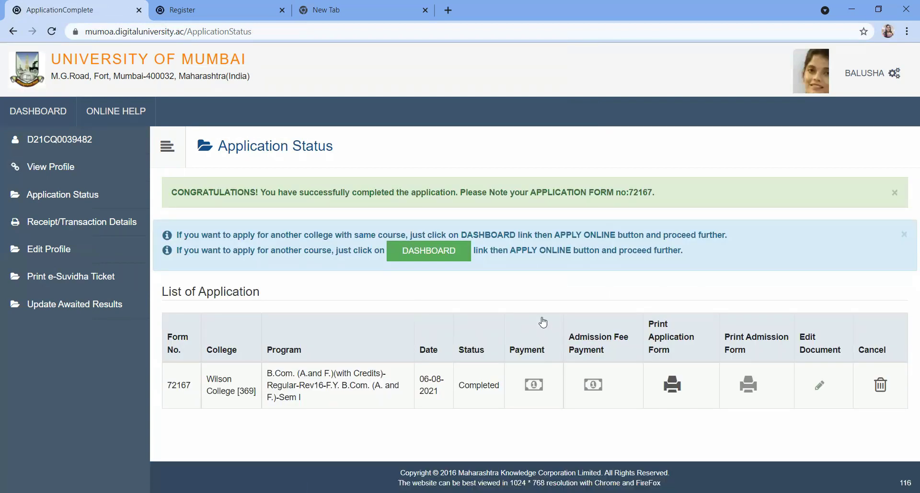
- Open the Wilson College B.Com. (A.&F.) application form, review it, and choose Print Application
{"action": "left_click", "coordinate": [671, 387]}
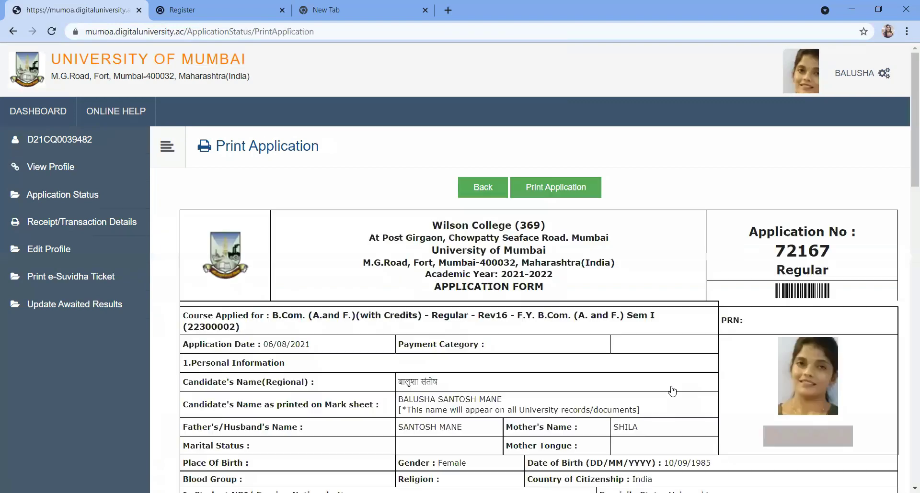
{"action": "scroll", "coordinate": [509, 386], "scroll_direction": "down", "scroll_amount": 5}
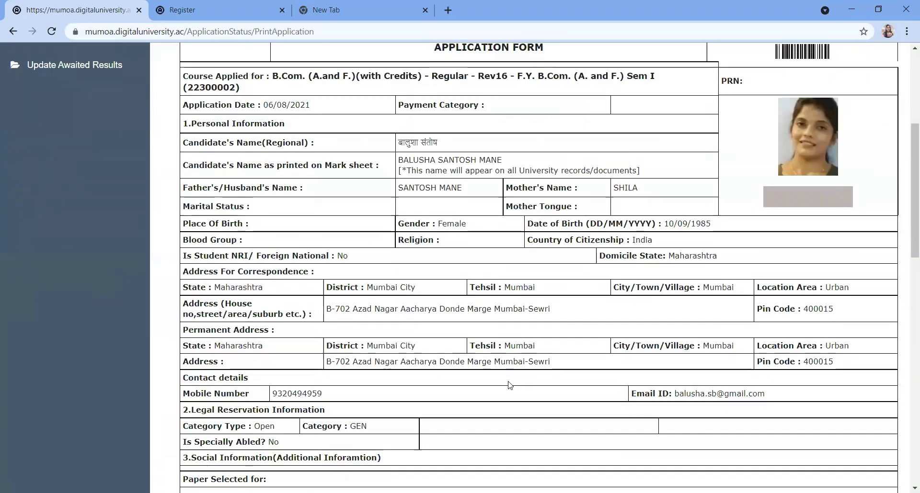
{"action": "scroll", "coordinate": [509, 386], "scroll_direction": "down", "scroll_amount": 12}
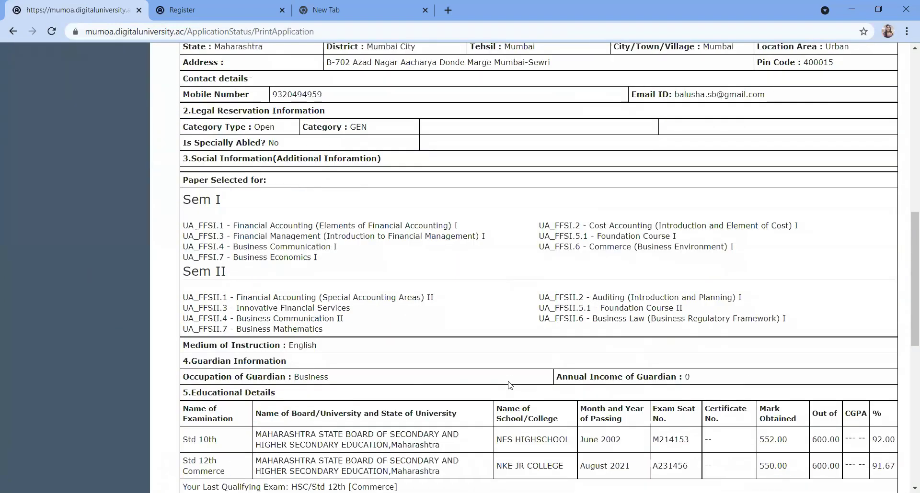
{"action": "scroll", "coordinate": [509, 386], "scroll_direction": "down", "scroll_amount": 3}
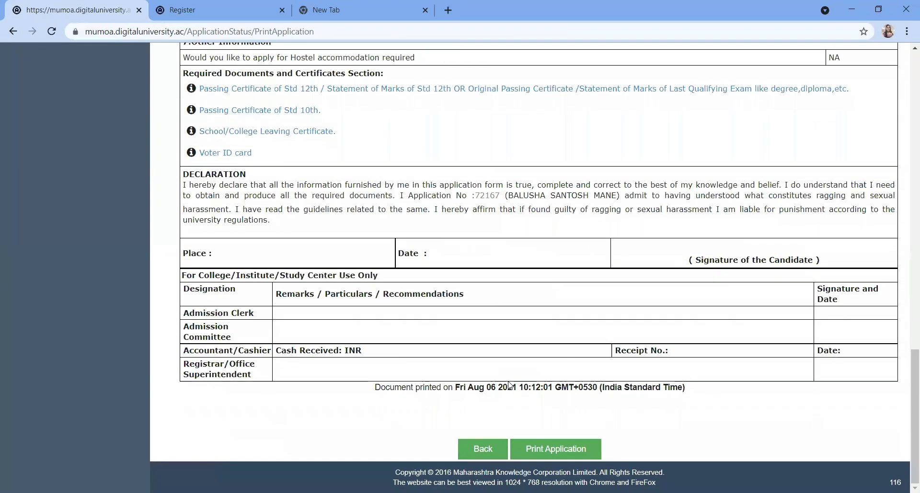
{"action": "left_click", "coordinate": [563, 454]}
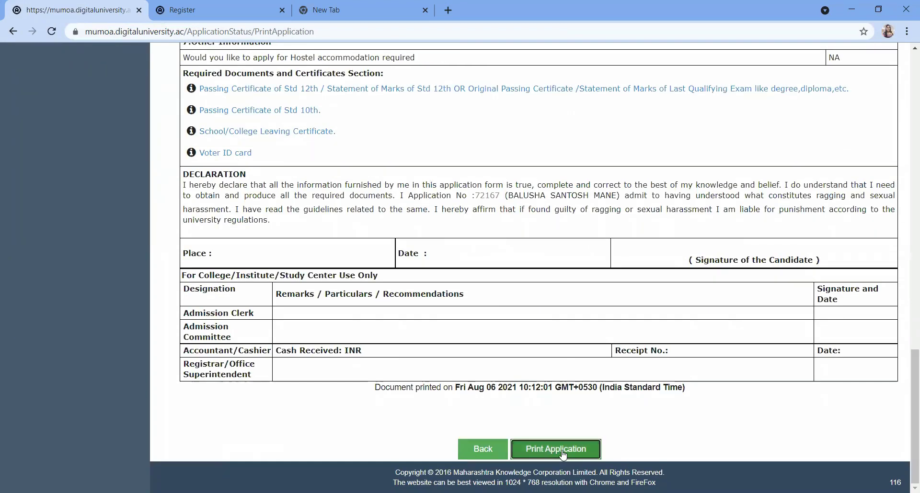